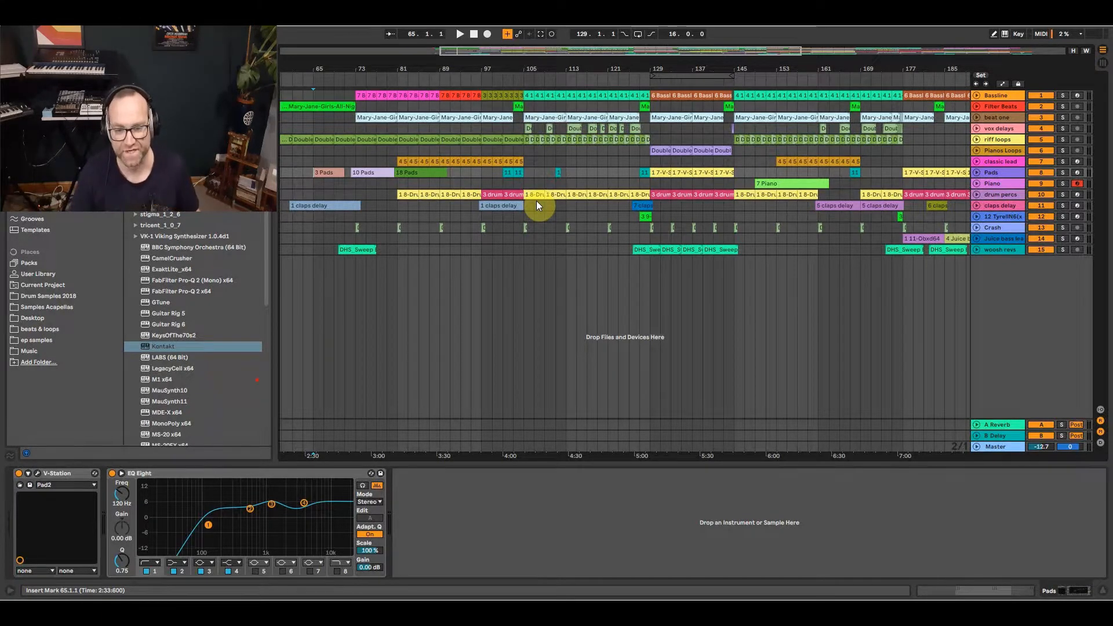
Play the arrangement from bar 65 and move playback on to bar 81.
drag(403, 63, 506, 65)
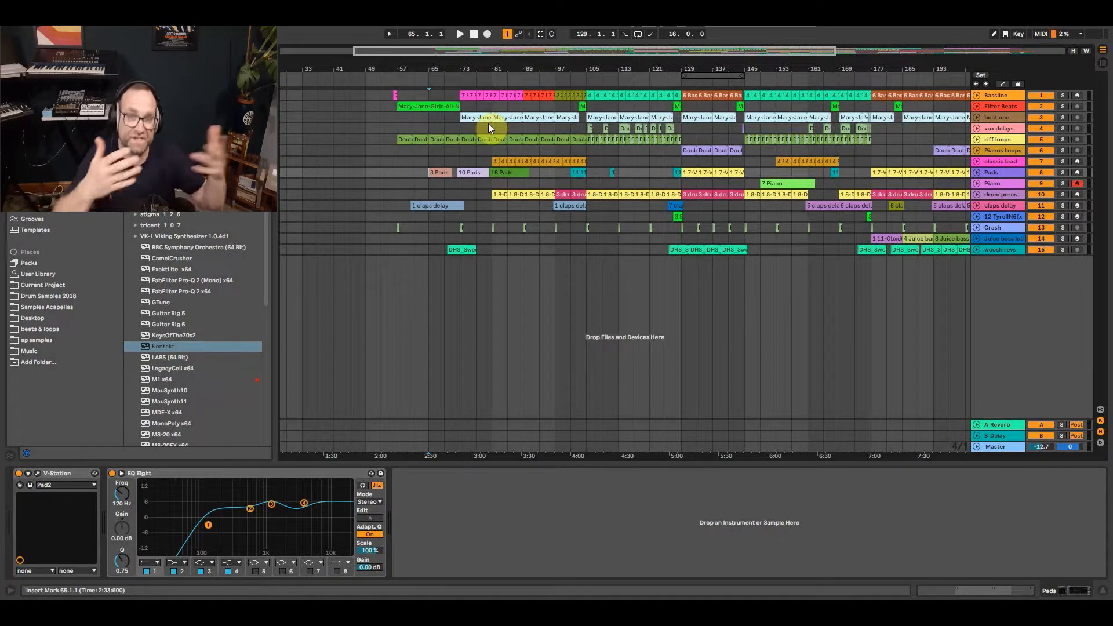
click(429, 161)
key(space)
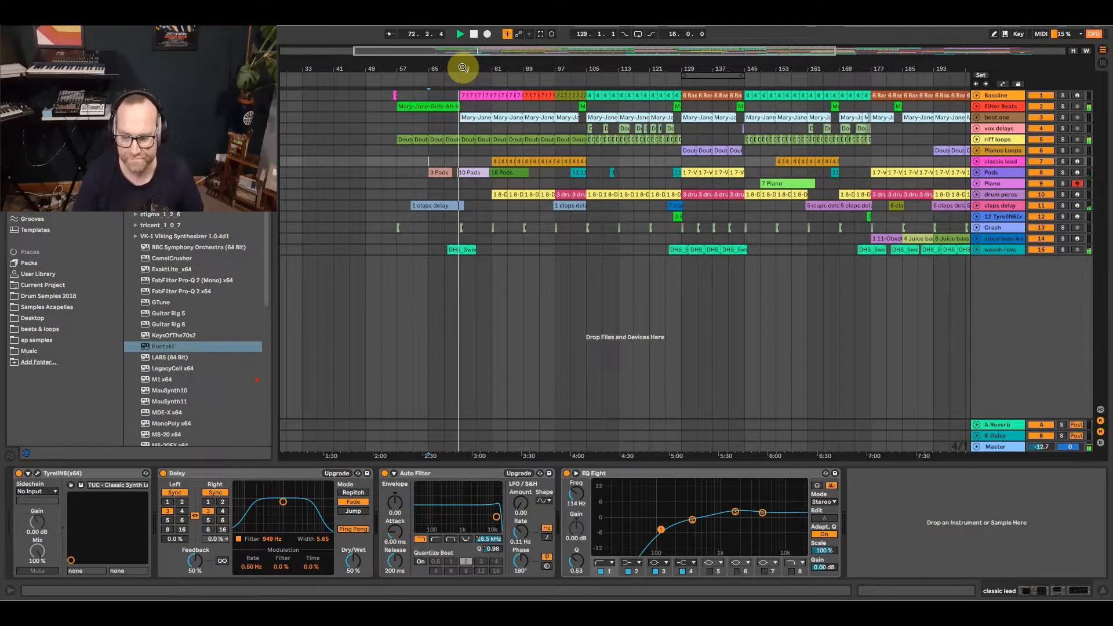
click(470, 172)
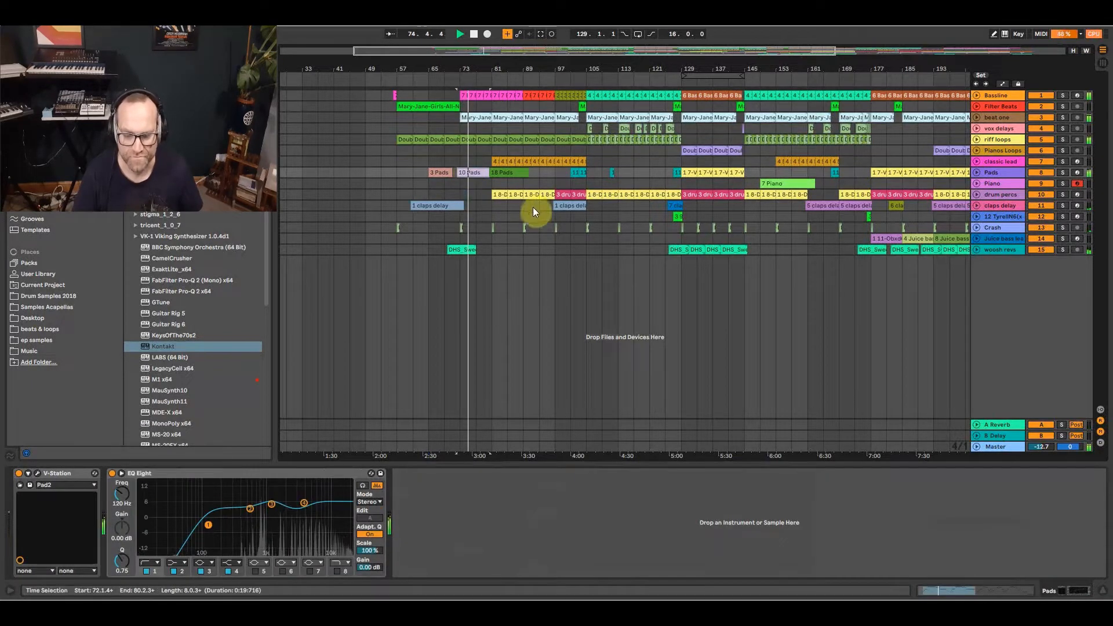
click(493, 205)
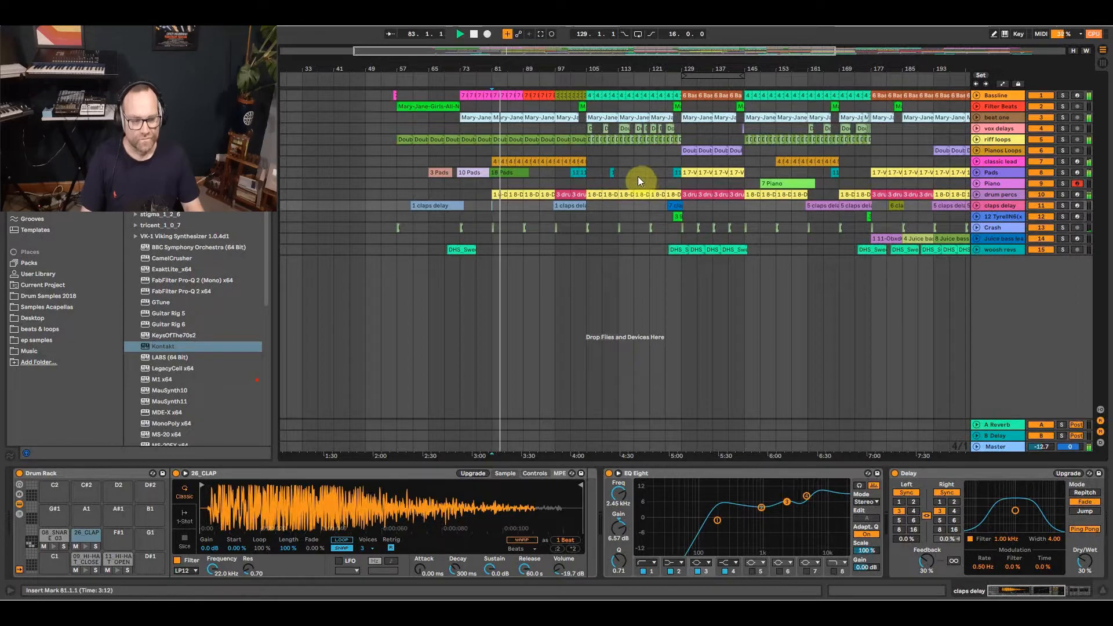
Continue listening to the arrangement from bar 105 and from bar 113.
click(975, 140)
click(975, 140)
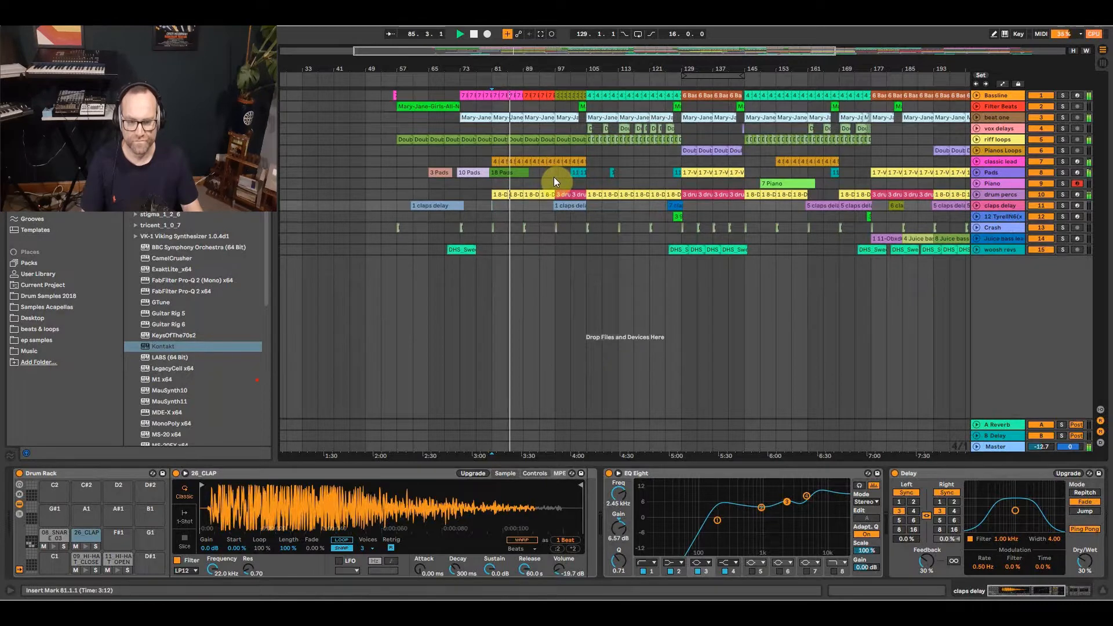
click(585, 181)
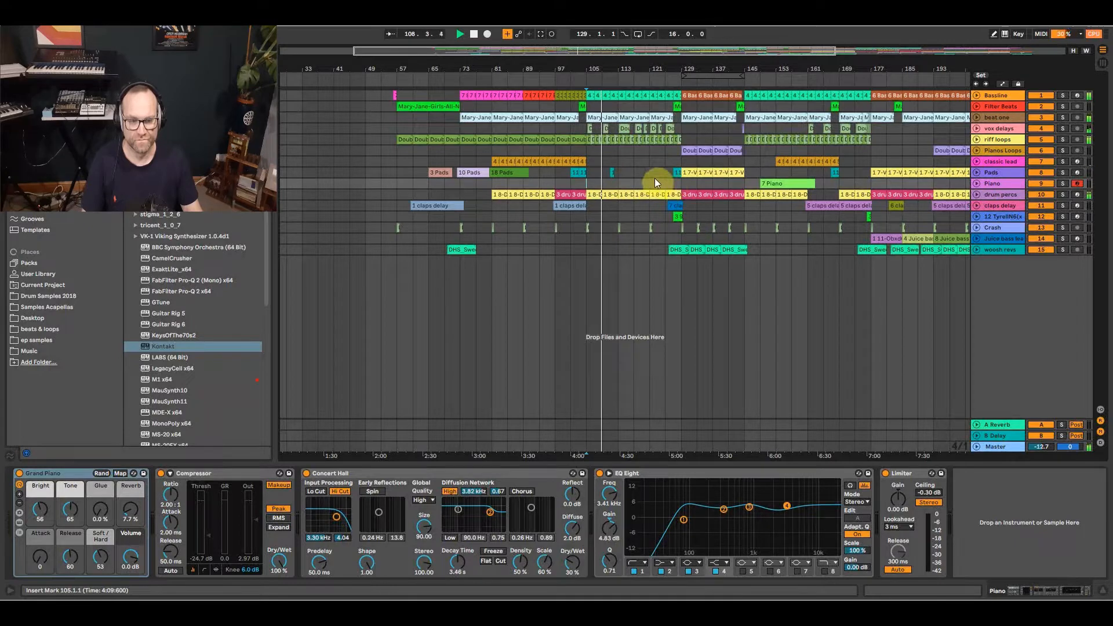
click(618, 163)
key(space)
key(space)
Select the vox delays clip before bar 127 and play the arrangement on from bar 125.
drag(625, 62, 463, 62)
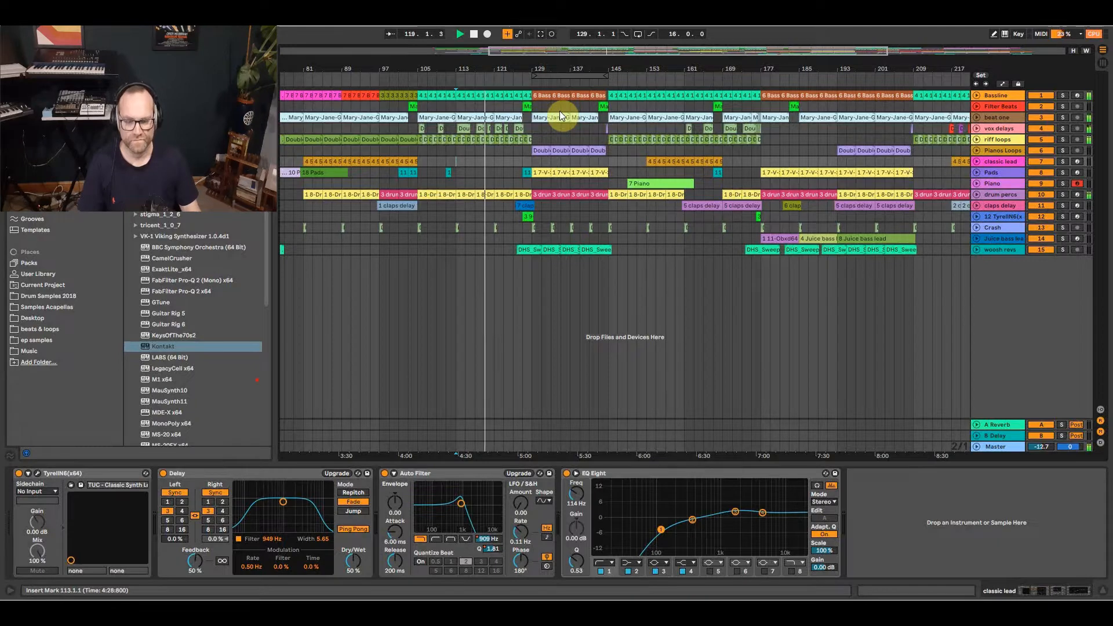
drag(510, 67, 510, 87)
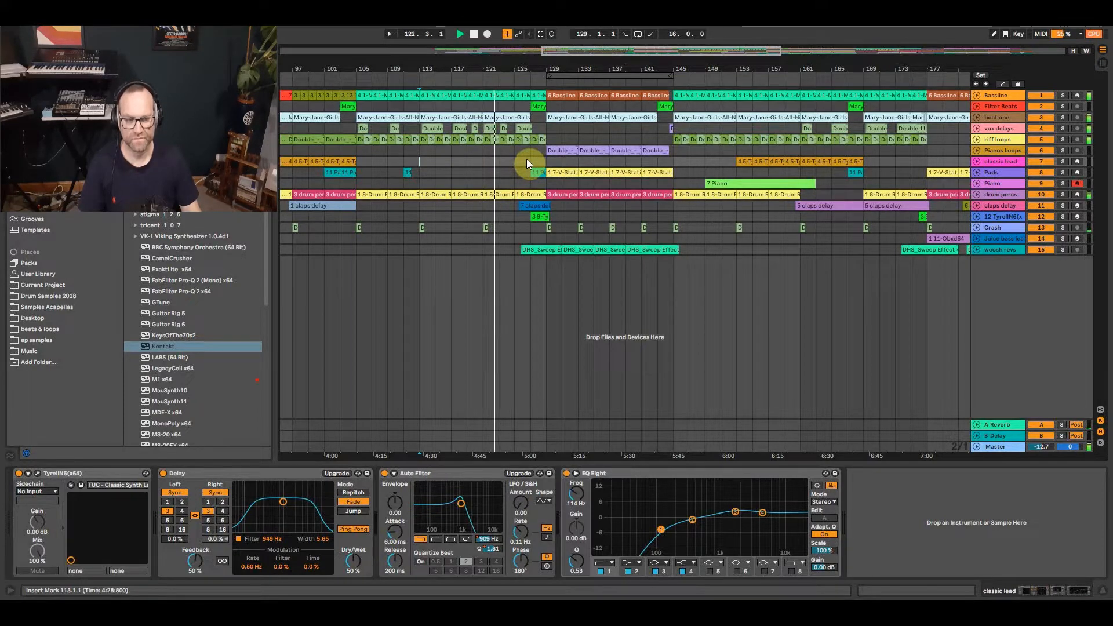
click(529, 133)
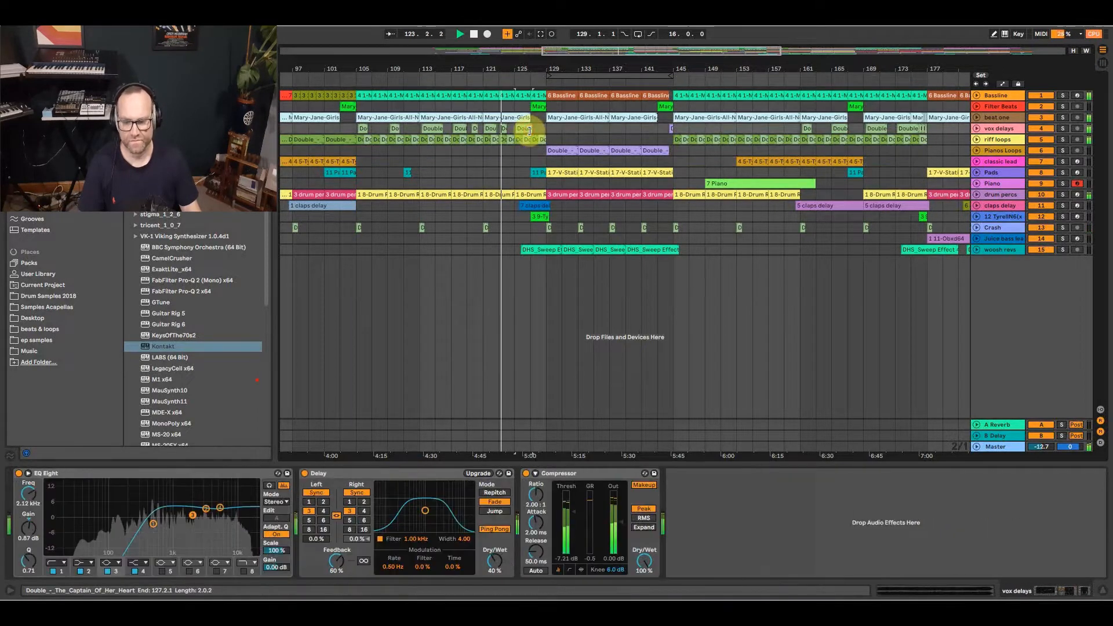
click(510, 163)
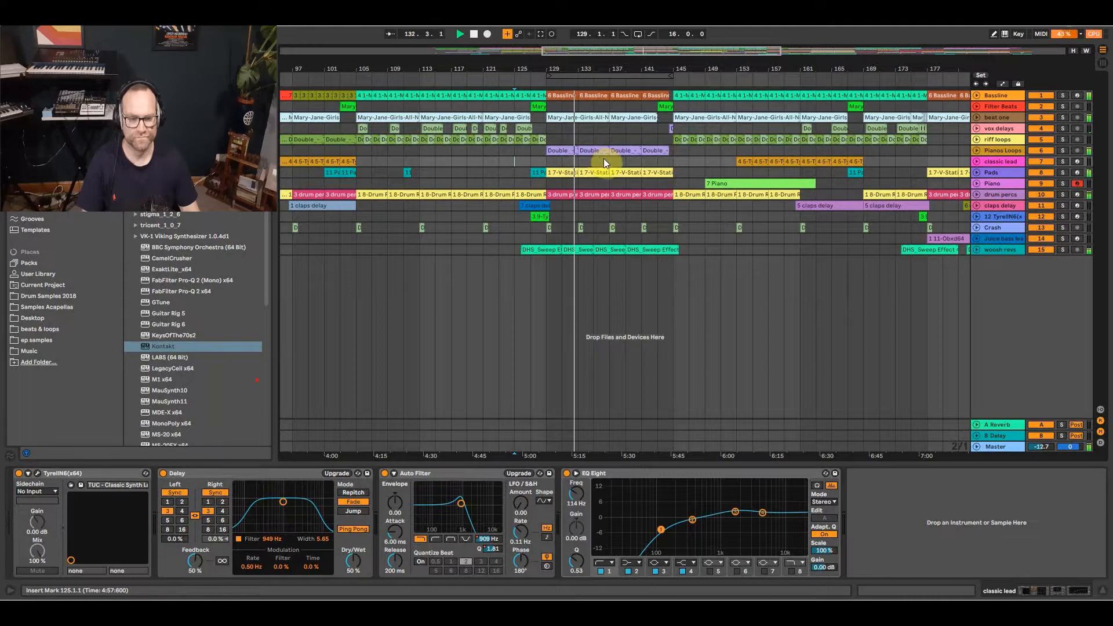
Play the arrangement from bar 145 and from the end of the Piano clip.
click(672, 165)
key(space)
key(space)
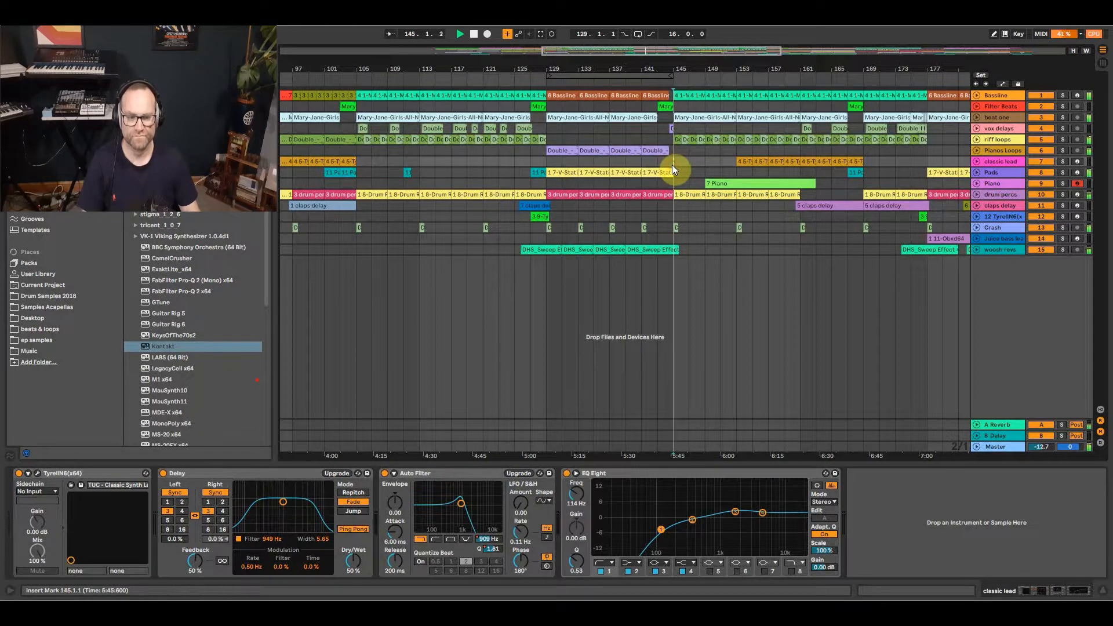
drag(713, 67, 587, 64)
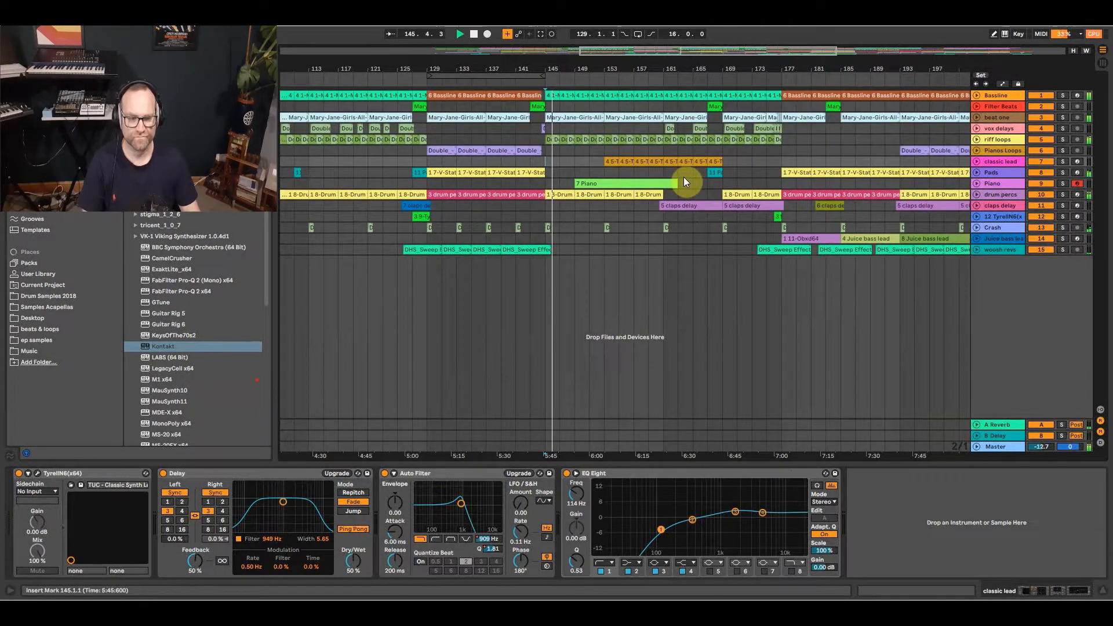
click(683, 176)
drag(716, 62, 608, 62)
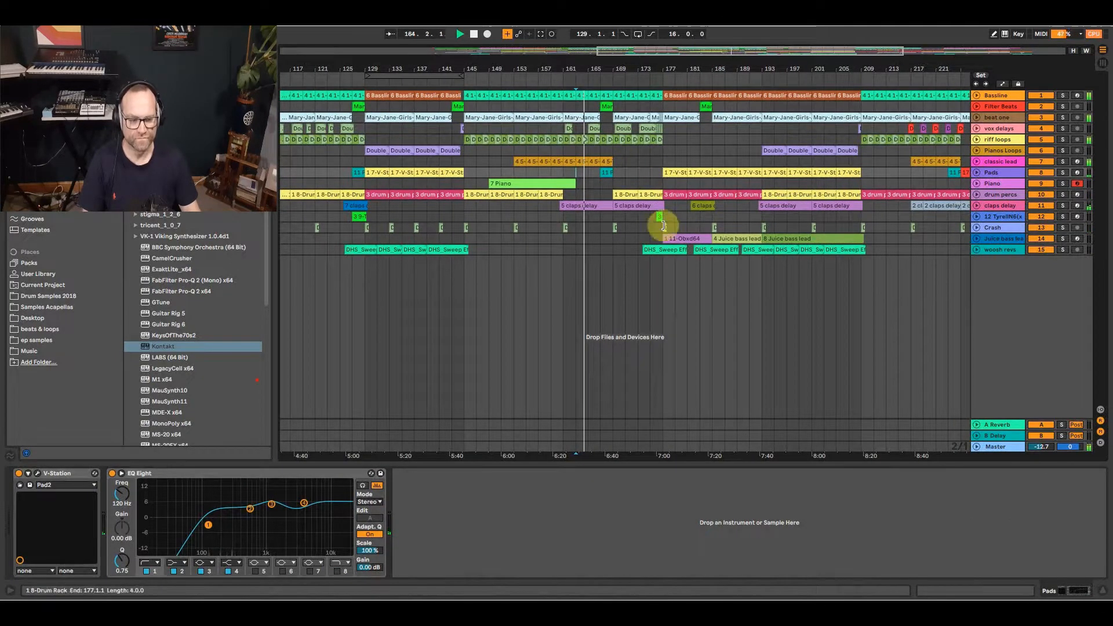
Listen to the section with the Juice bass lead clips, playing from bar 175.
click(651, 245)
click(658, 74)
drag(608, 64, 579, 64)
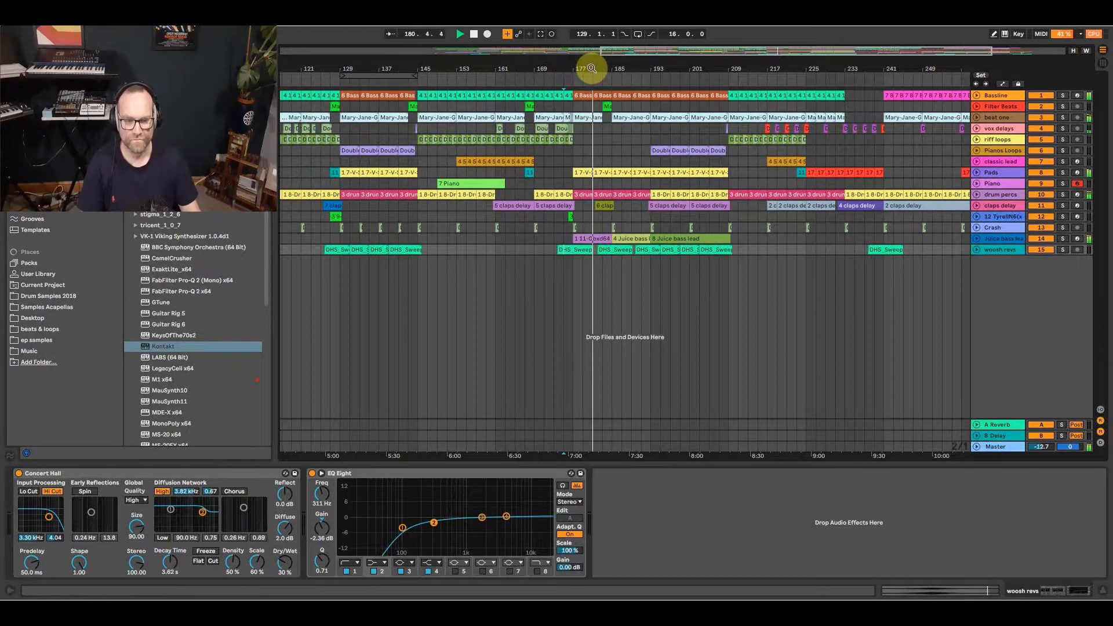
drag(629, 72, 629, 69)
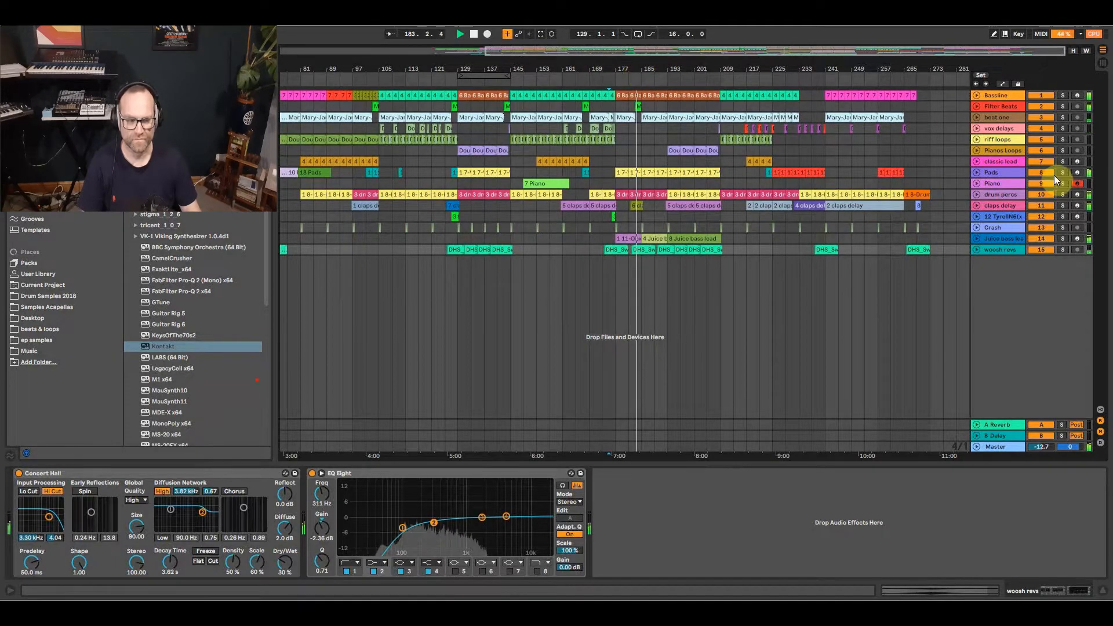
Stop playback at bar 193 and switch record arming from the Piano track to the Juice bass lead track.
click(1076, 184)
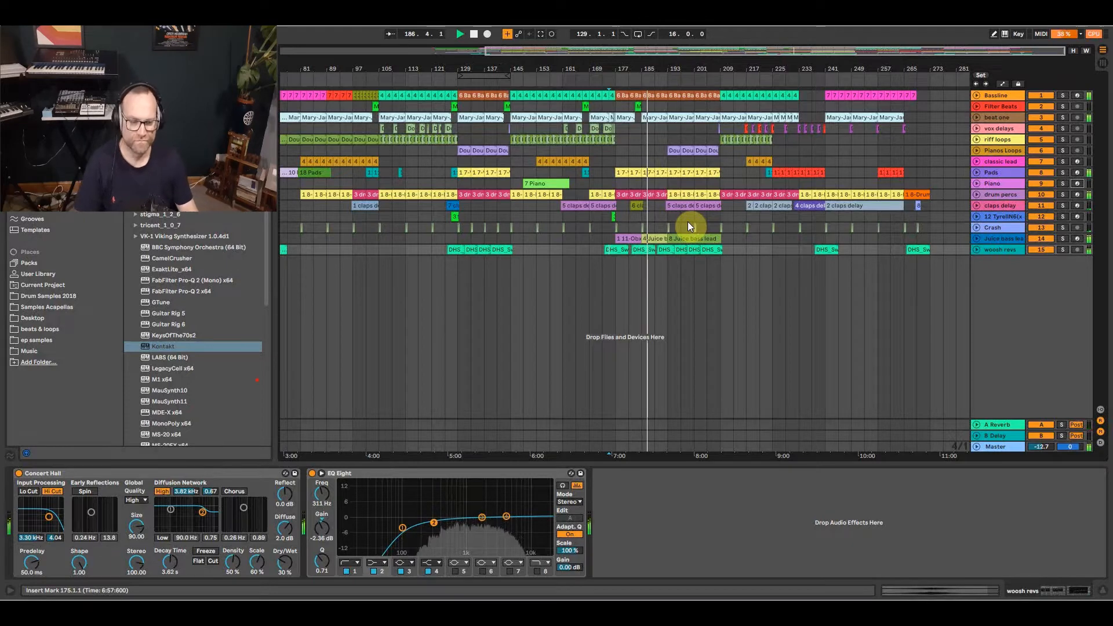
click(668, 245)
key(space)
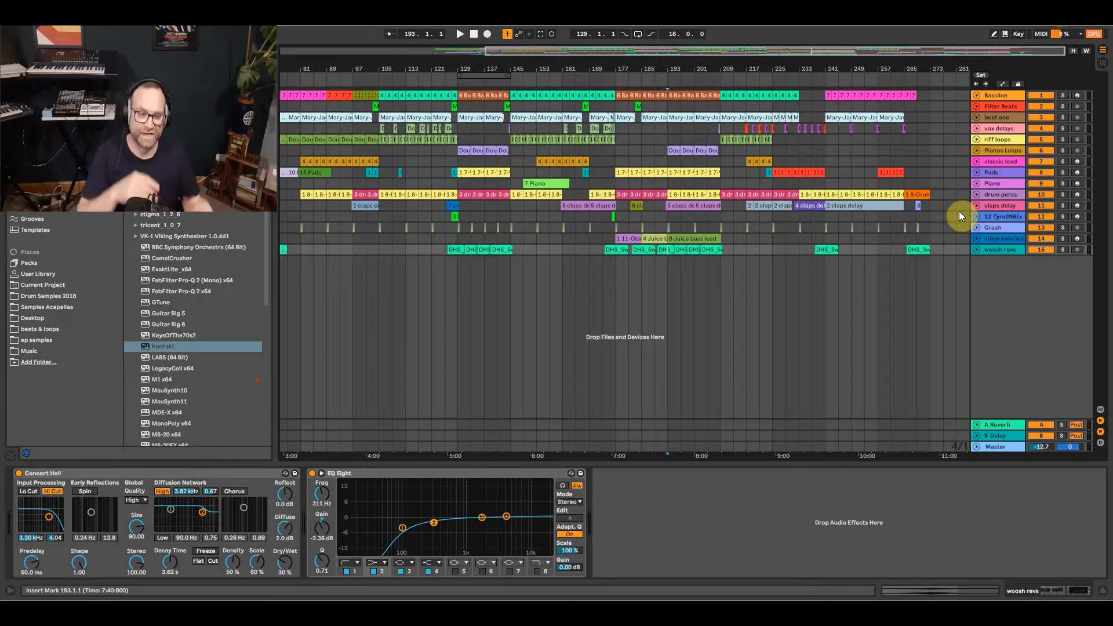
click(1074, 239)
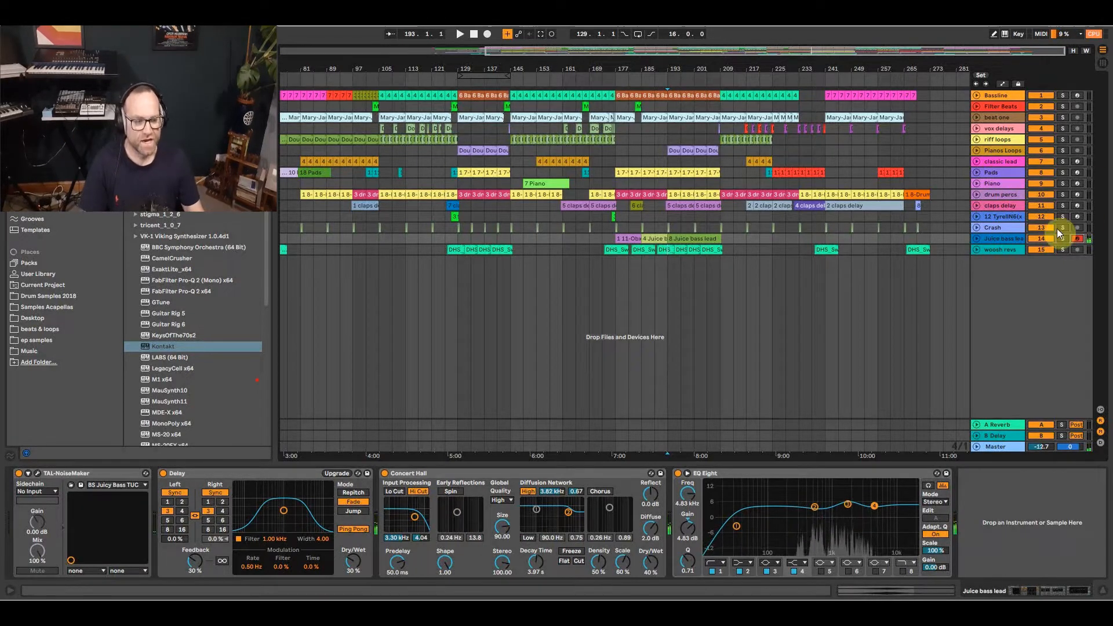
Solo the riff loops track and play it from bar 81.
drag(391, 60, 547, 58)
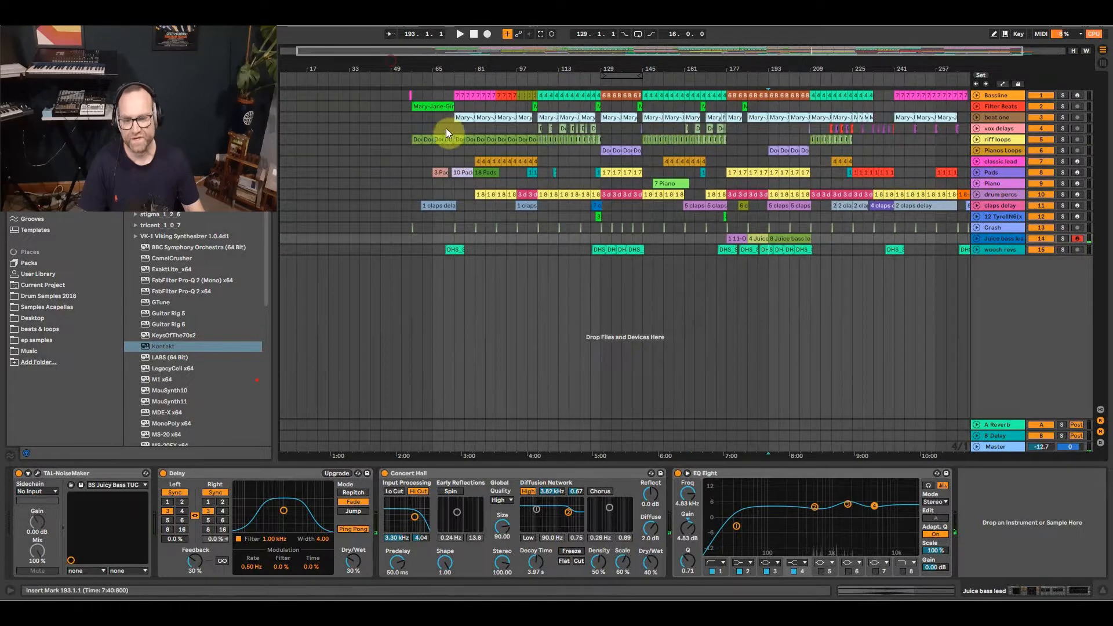
click(455, 125)
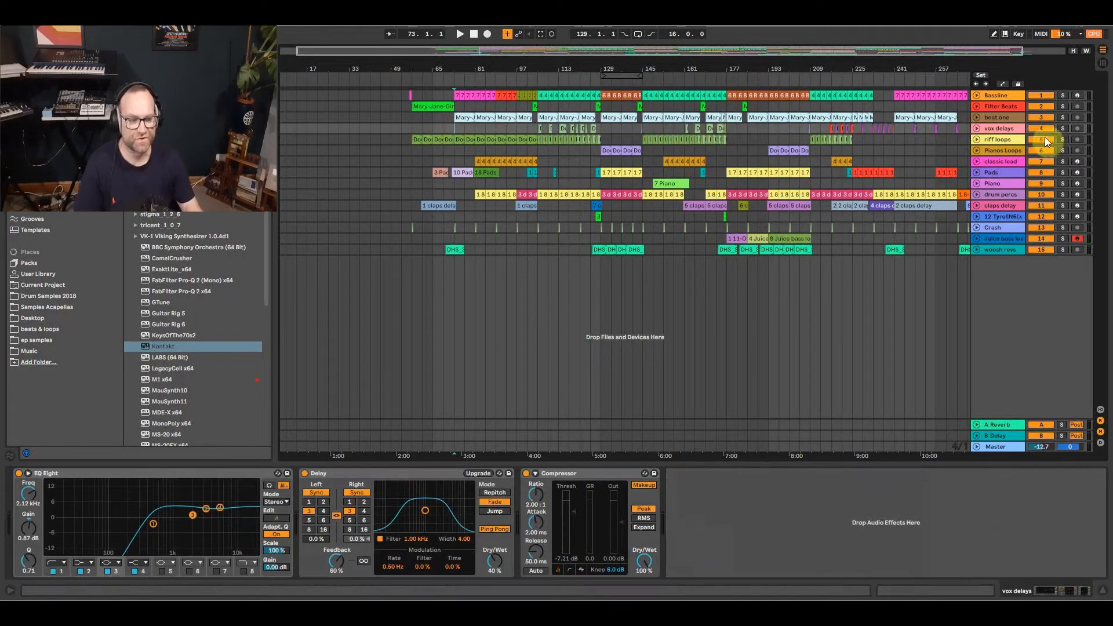
click(475, 154)
key(space)
click(478, 141)
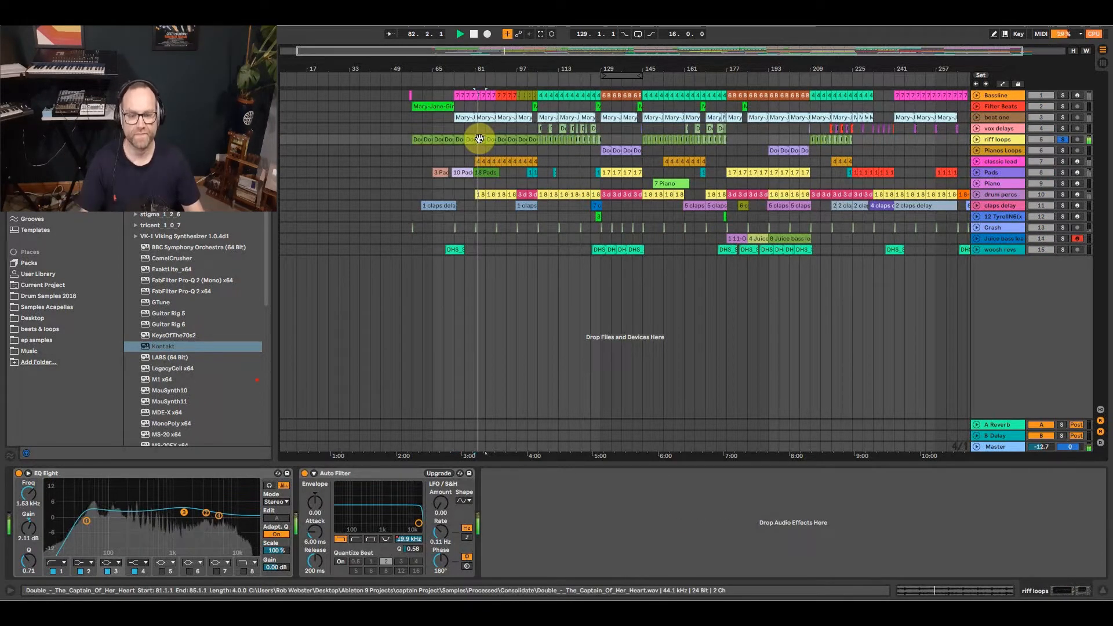
Solo the Bassline track together with riff loops and open its clip at bar 85 to examine the notes.
click(1060, 97)
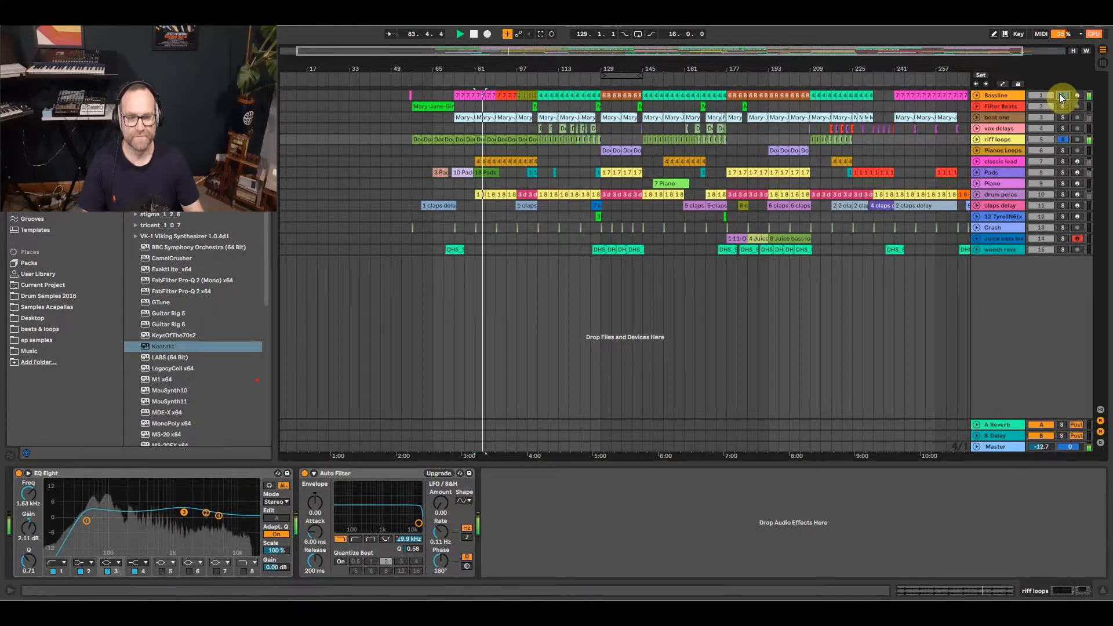
double_click(487, 95)
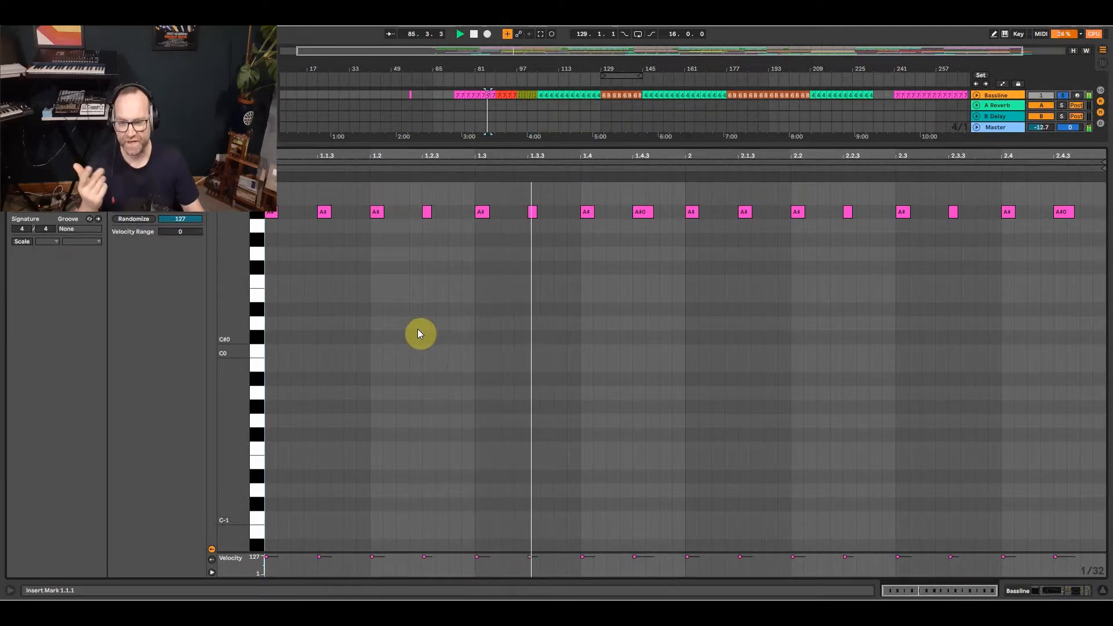
scroll(419, 304, up, 3)
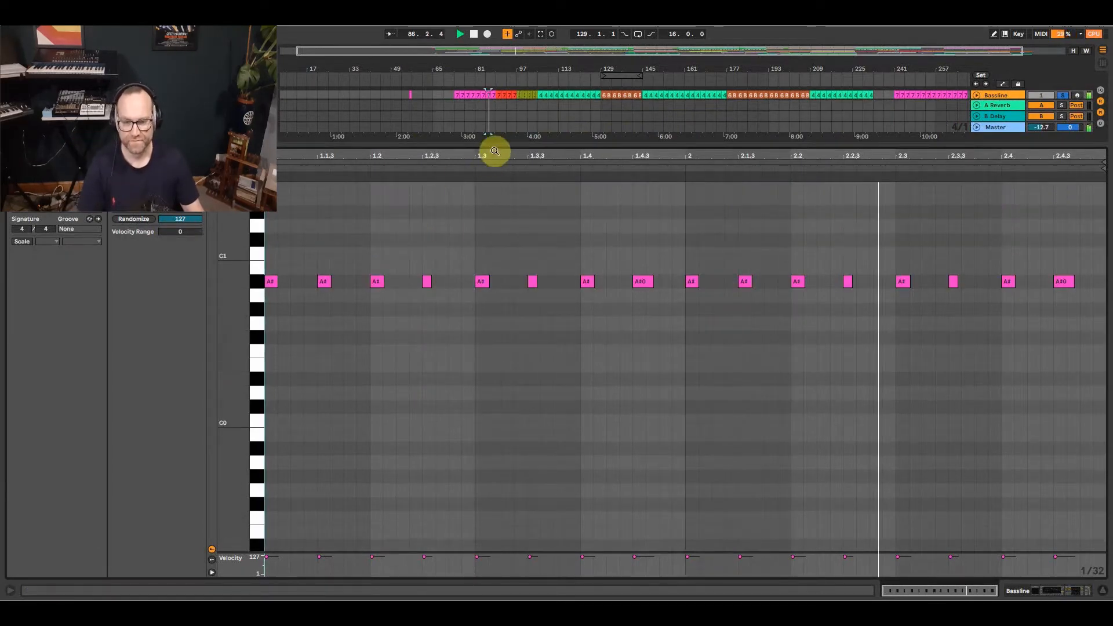
drag(495, 147, 485, 262)
key(space)
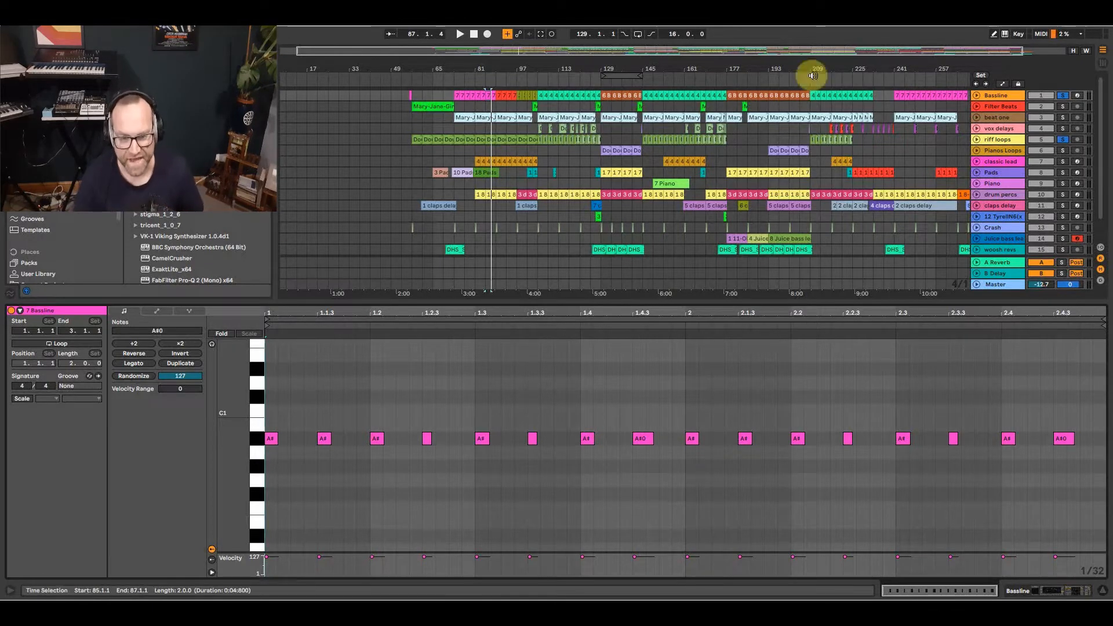
Unfold the Bassline track and examine its note patterns from bar 73 to bar 97.
drag(474, 65, 480, 104)
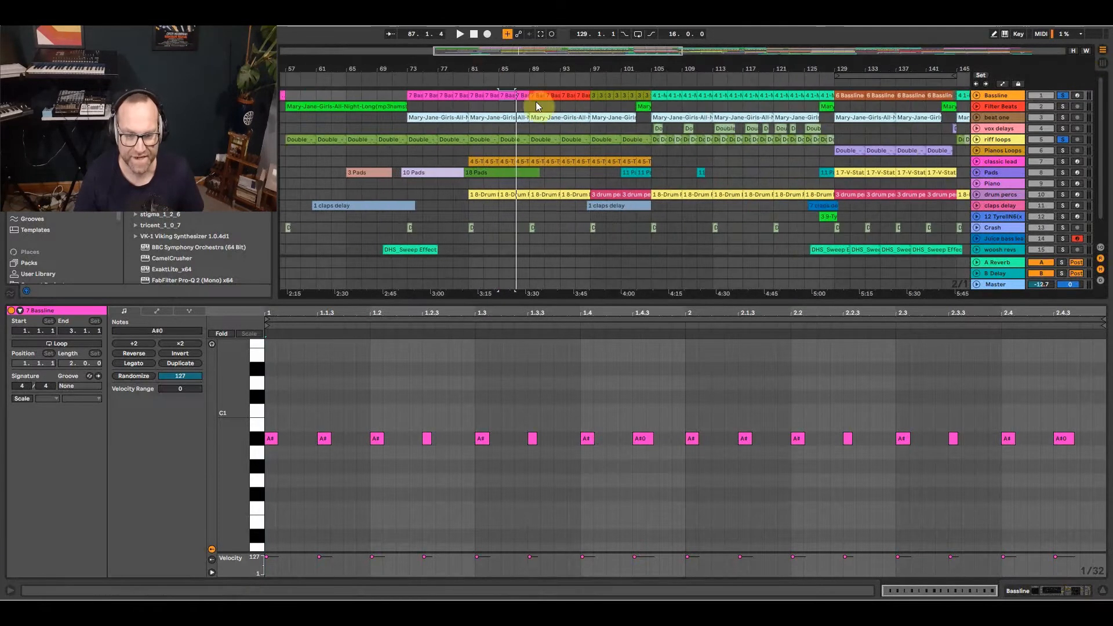
click(977, 96)
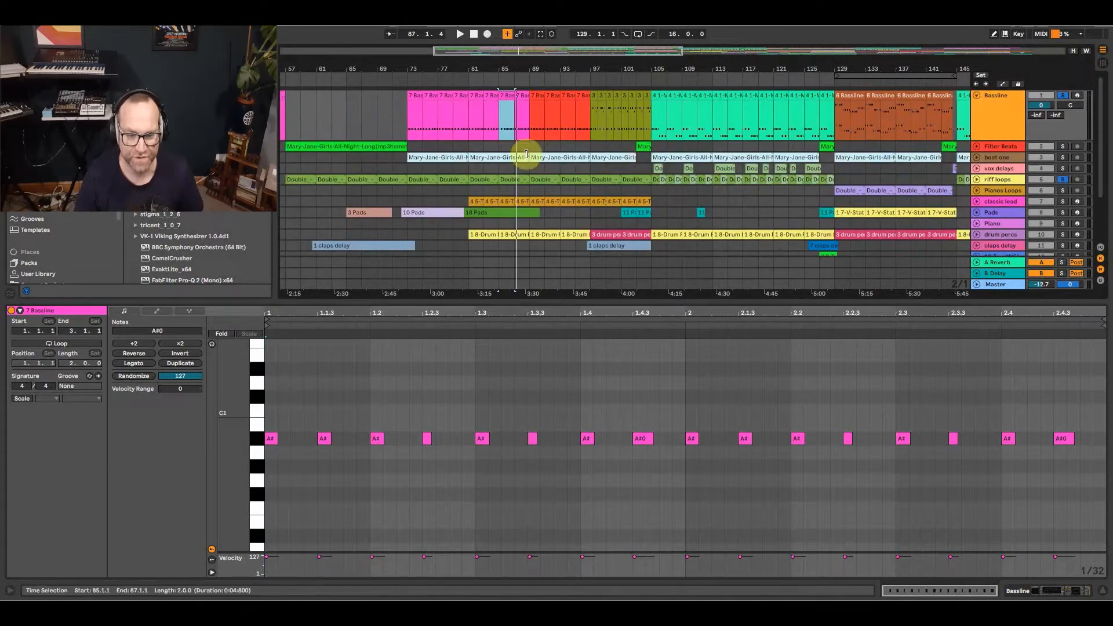
click(490, 169)
drag(388, 127, 589, 126)
click(589, 119)
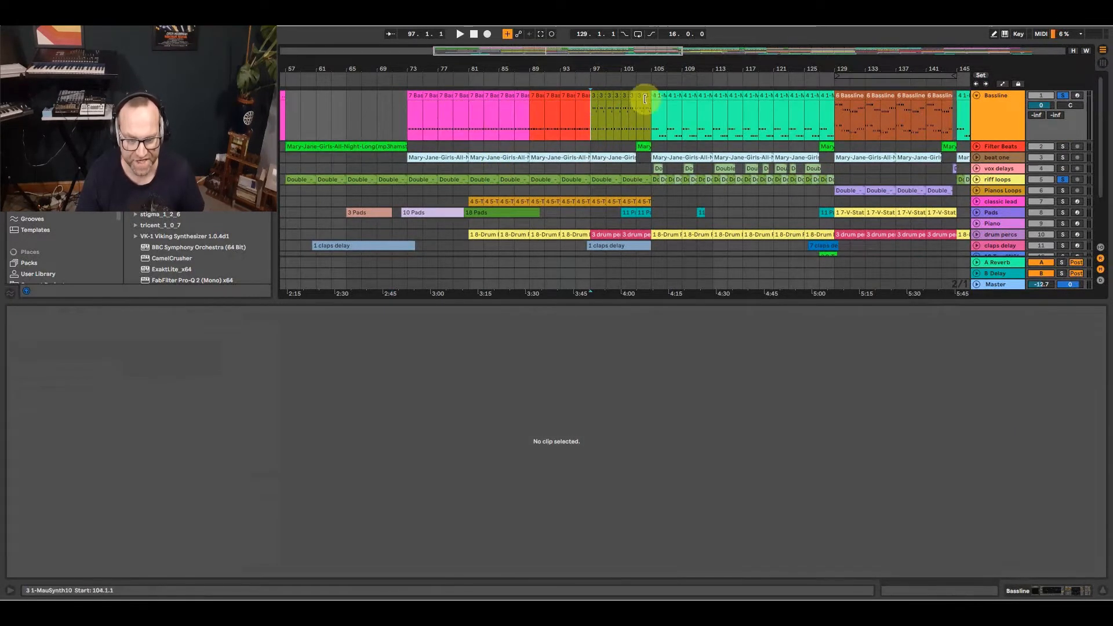
Play the soloed Bassline and riff loops tracks from bar 87 and stop after a short listen.
click(512, 124)
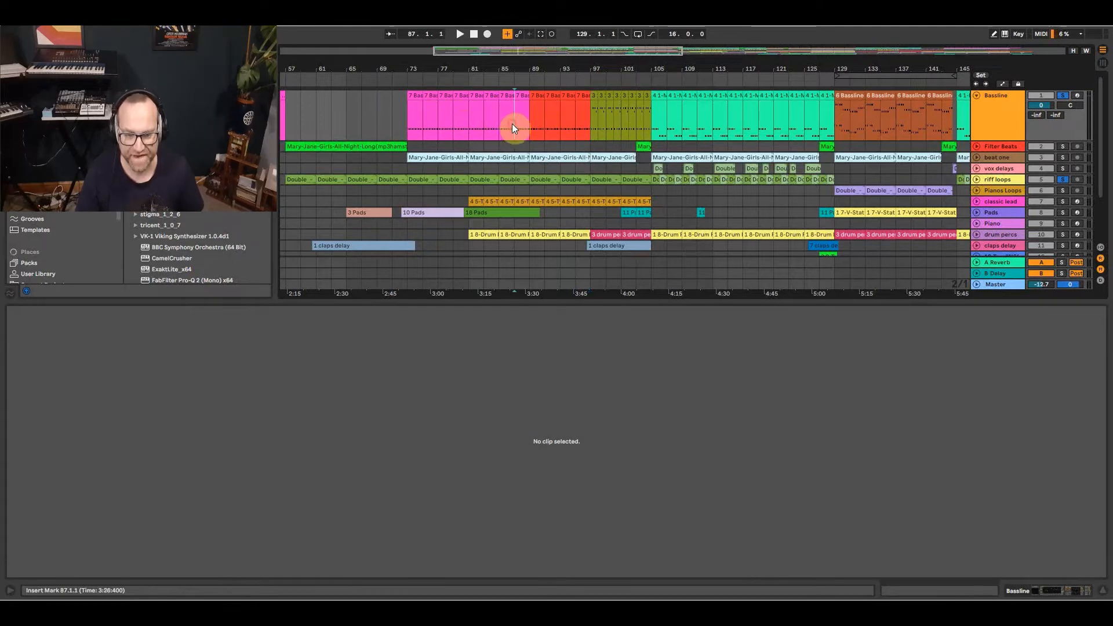
key(space)
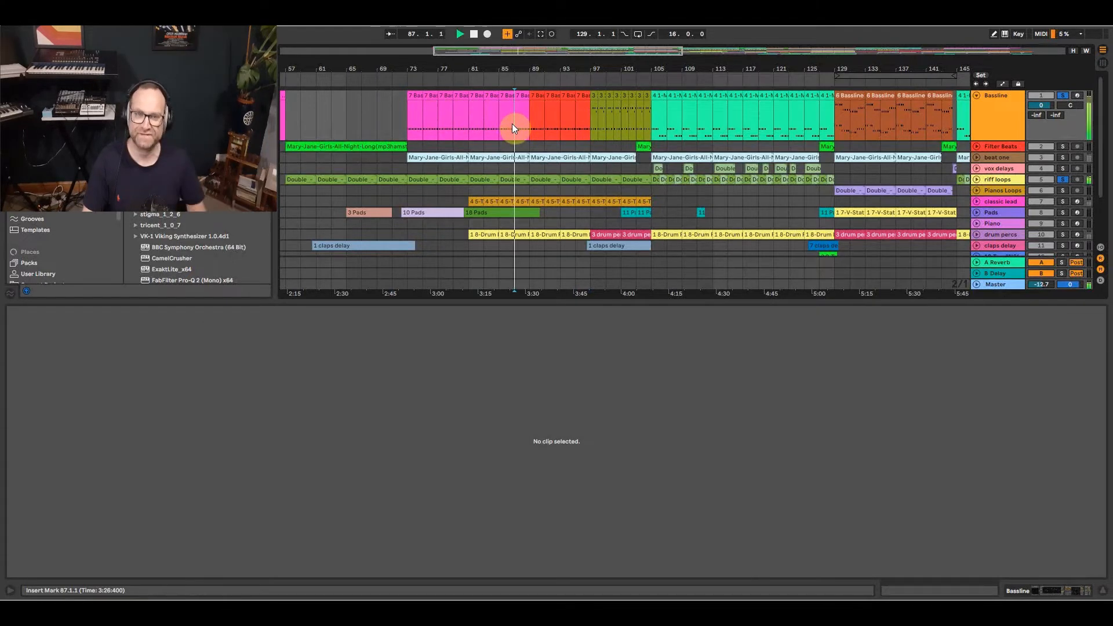
scroll(544, 156, down, 2)
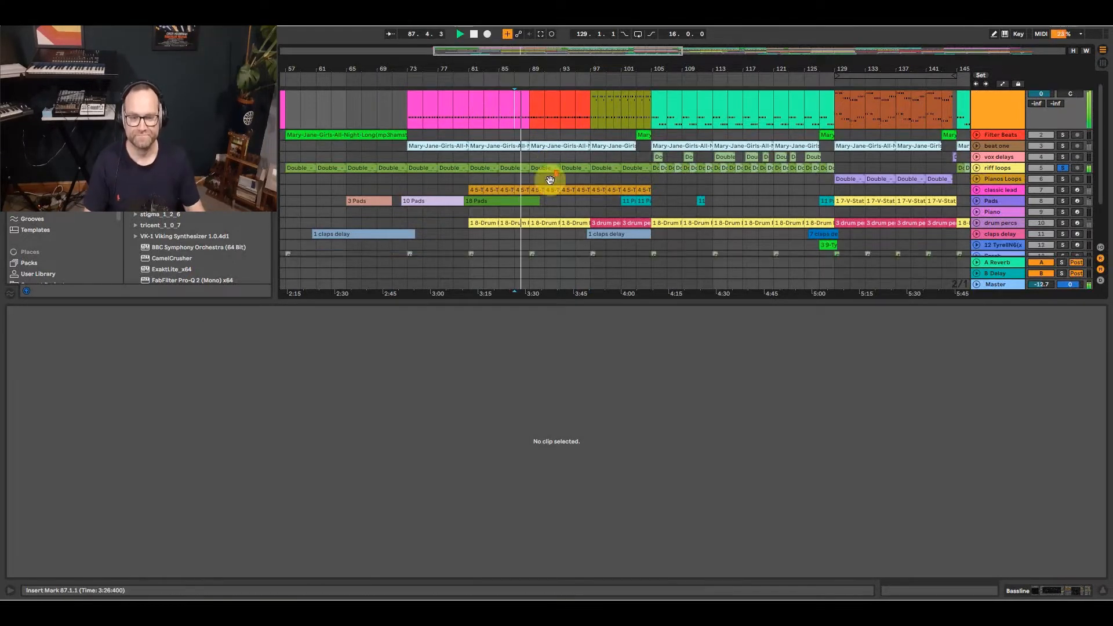
key(space)
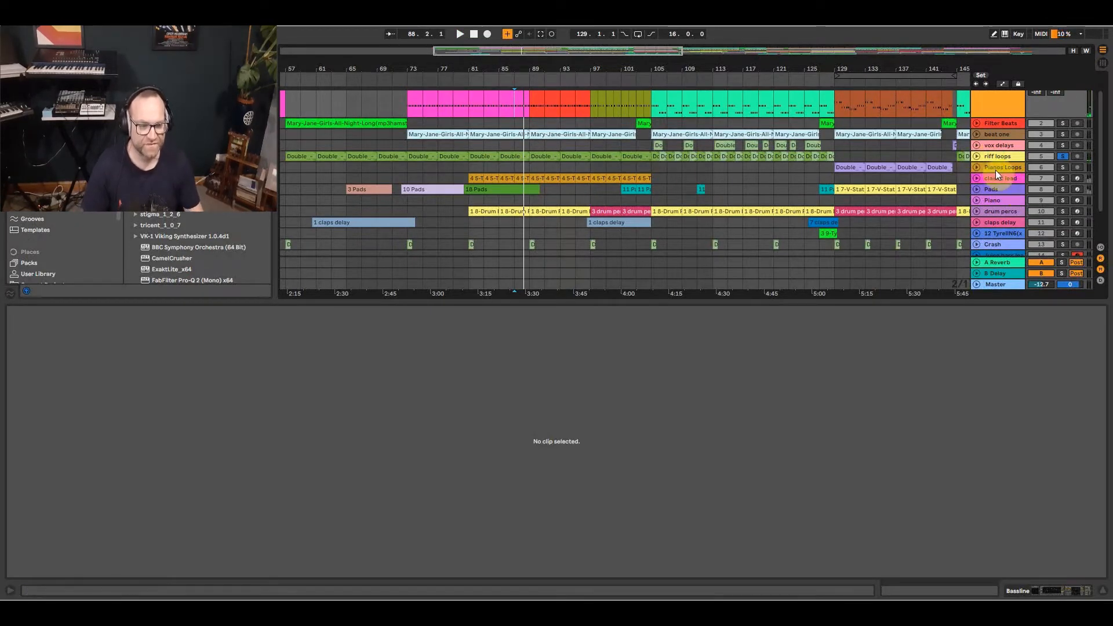
Unfold the Pads track and open its clip at bar 101 in an enlarged note editor.
click(996, 169)
click(1000, 190)
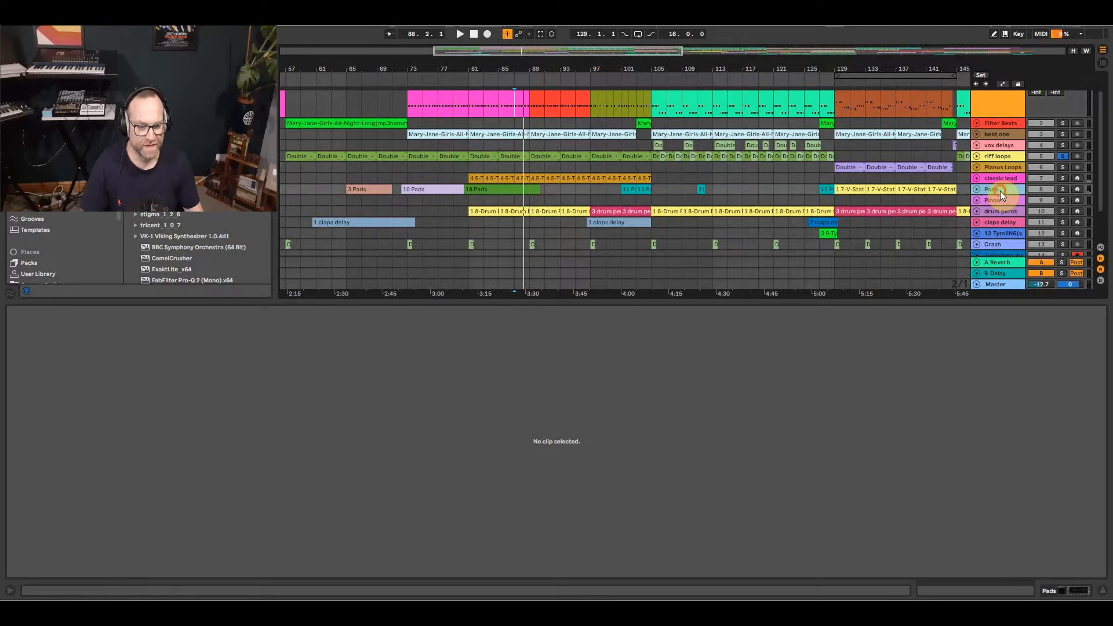
click(976, 189)
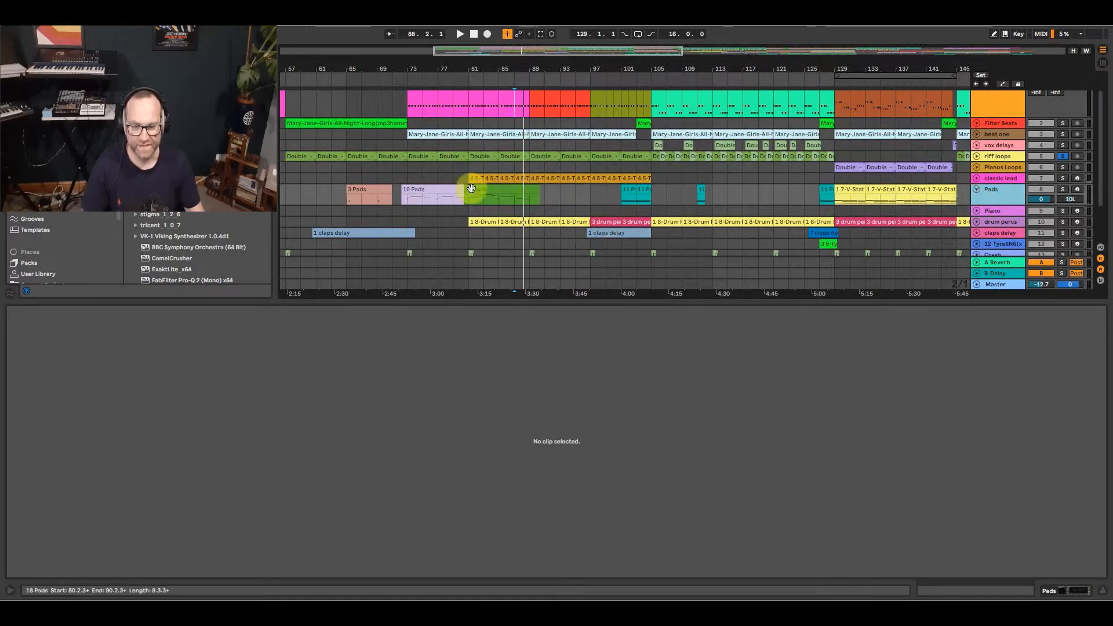
click(633, 189)
drag(524, 300, 508, 144)
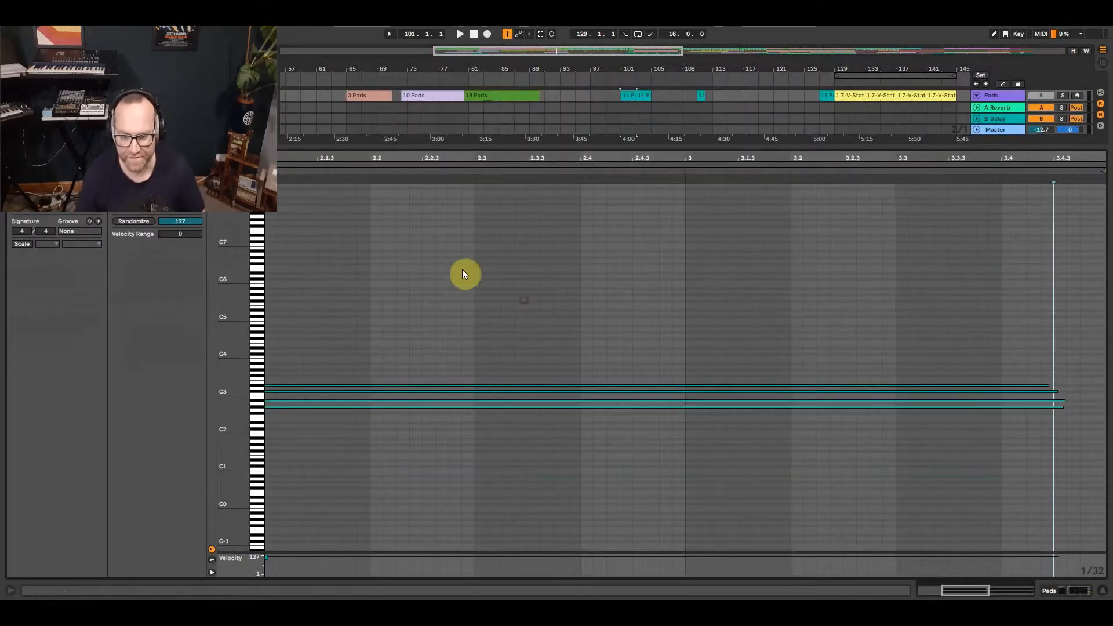
Zoom in on the chord notes of the Pads clip, arm the Pads track and play from bar 101.
drag(232, 370, 267, 370)
drag(238, 442, 237, 367)
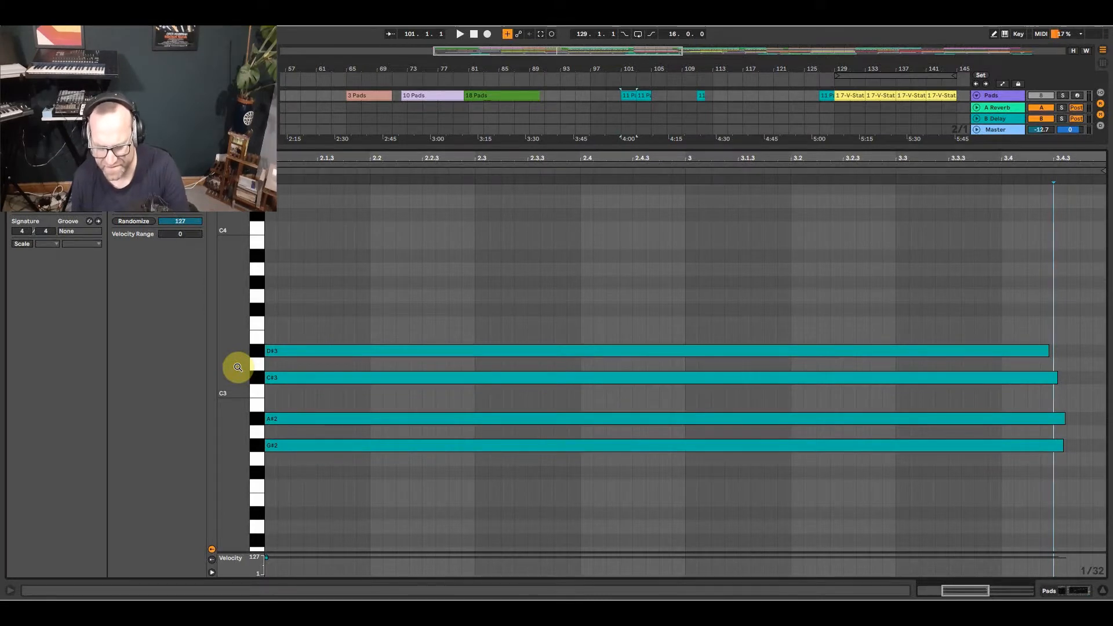
click(1078, 93)
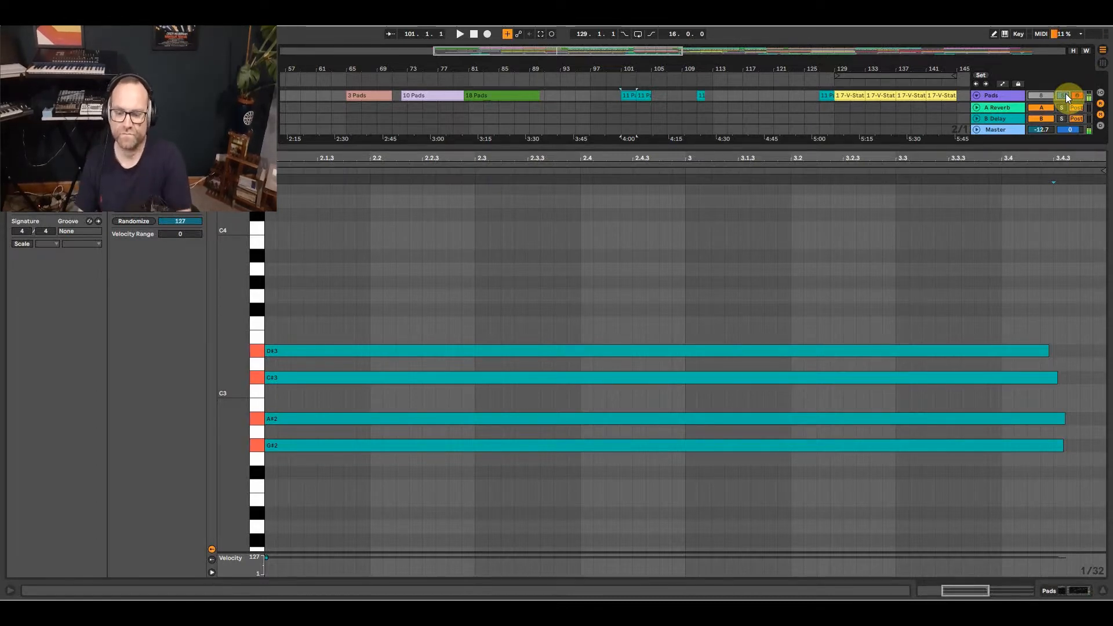
key(space)
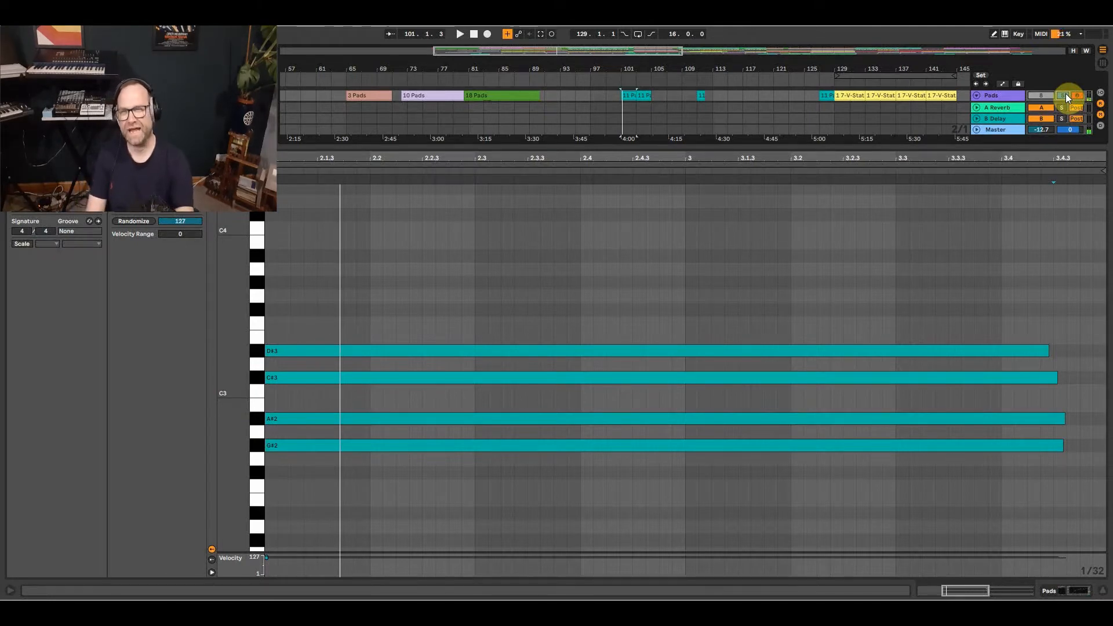
key(space)
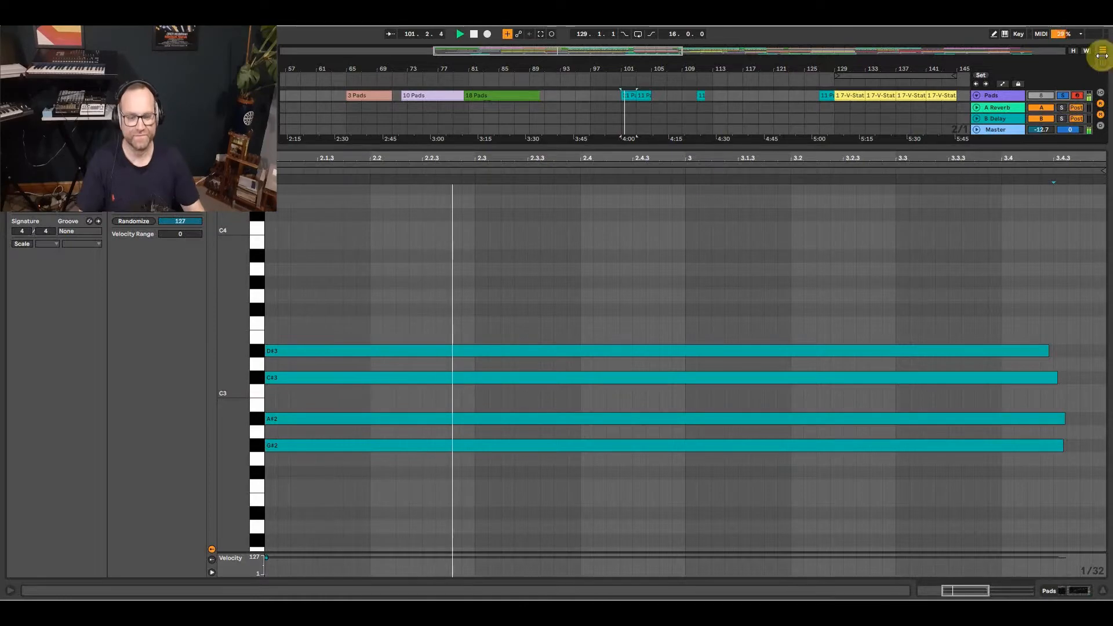
Shrink the note editor to show the full arrangement during playback, and stop after bar 105.
drag(597, 146, 565, 323)
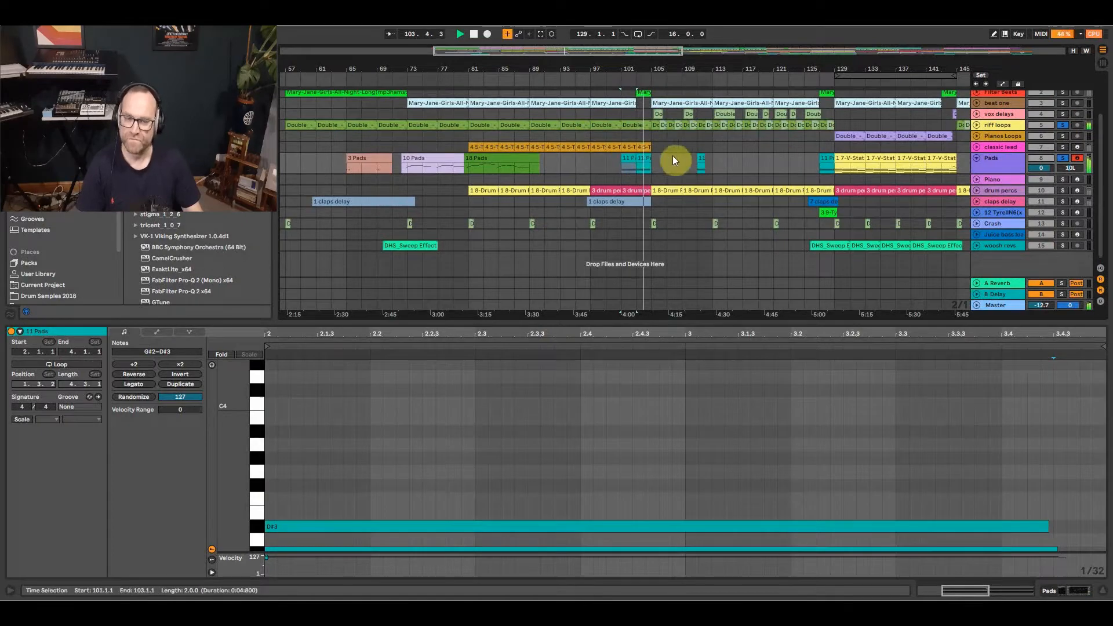
scroll(793, 166, up, 2)
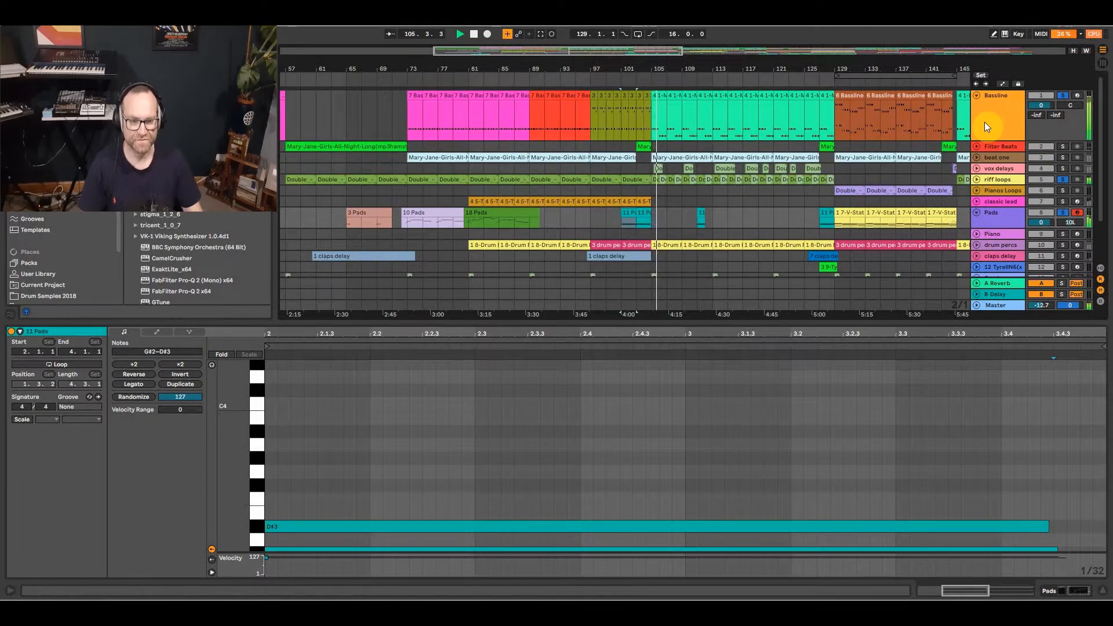
key(space)
Solo the beat one and vox delays tracks with the Bassline and riff loops, and play from bar 105.
click(658, 190)
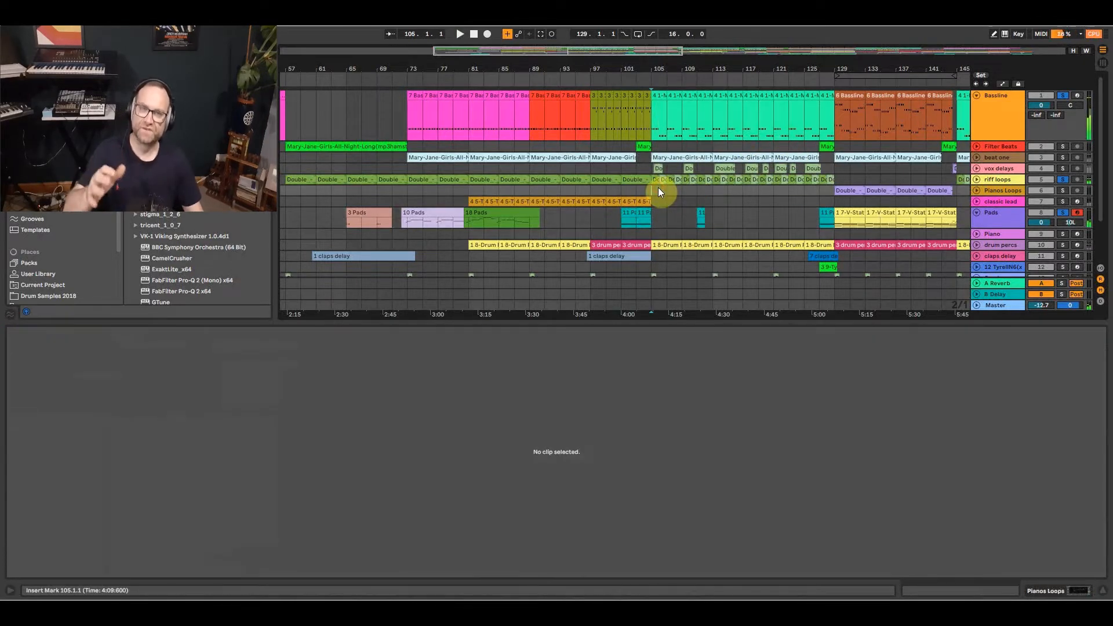
drag(728, 321, 697, 472)
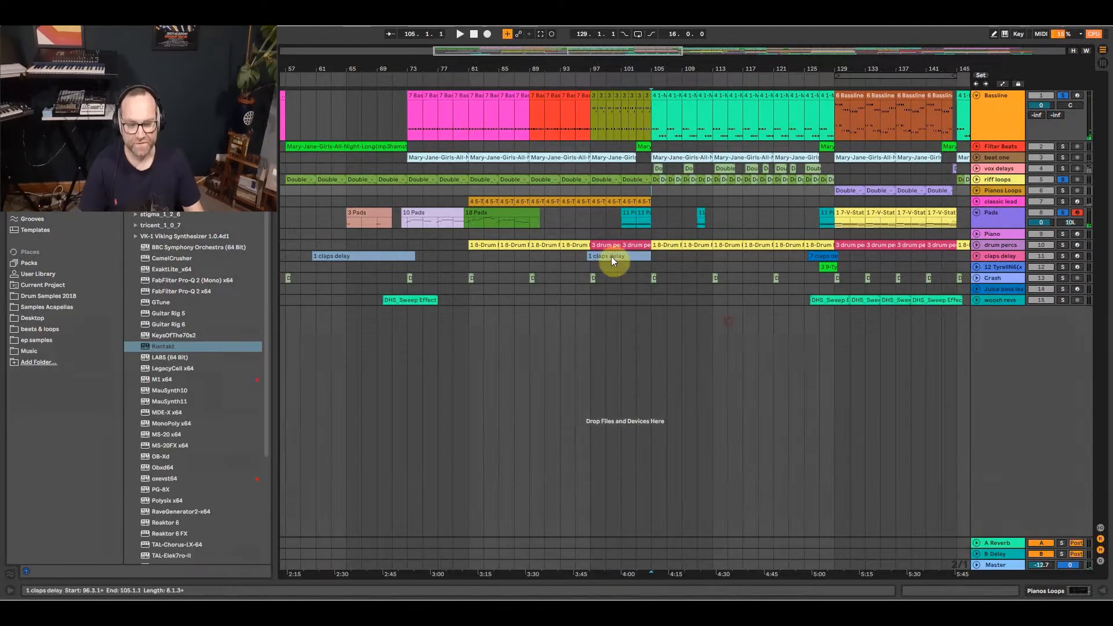
click(1063, 157)
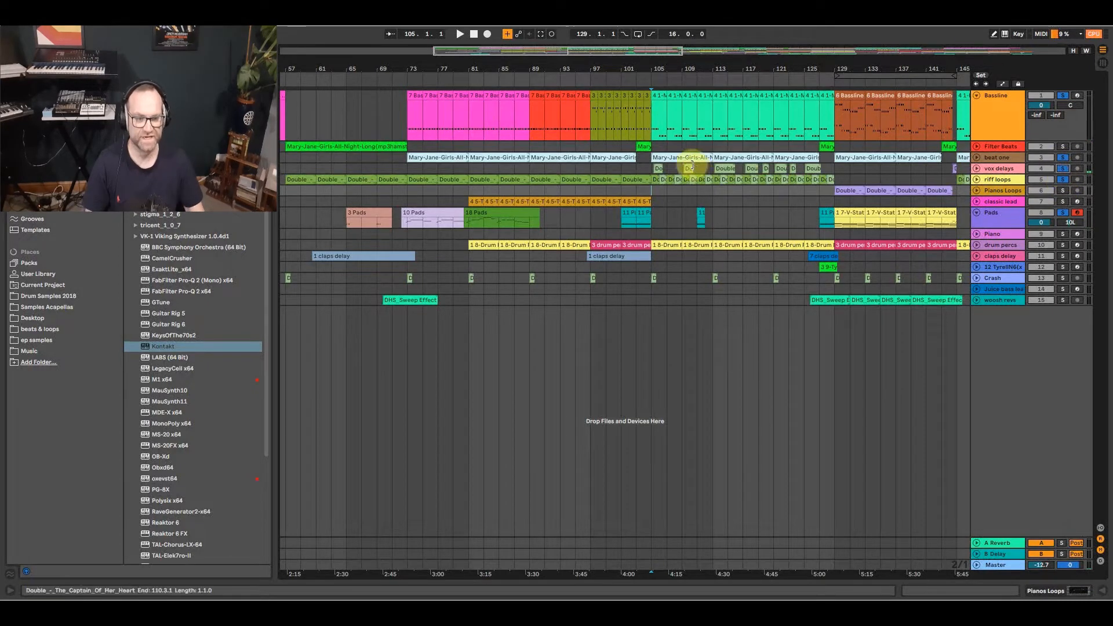
click(651, 165)
key(space)
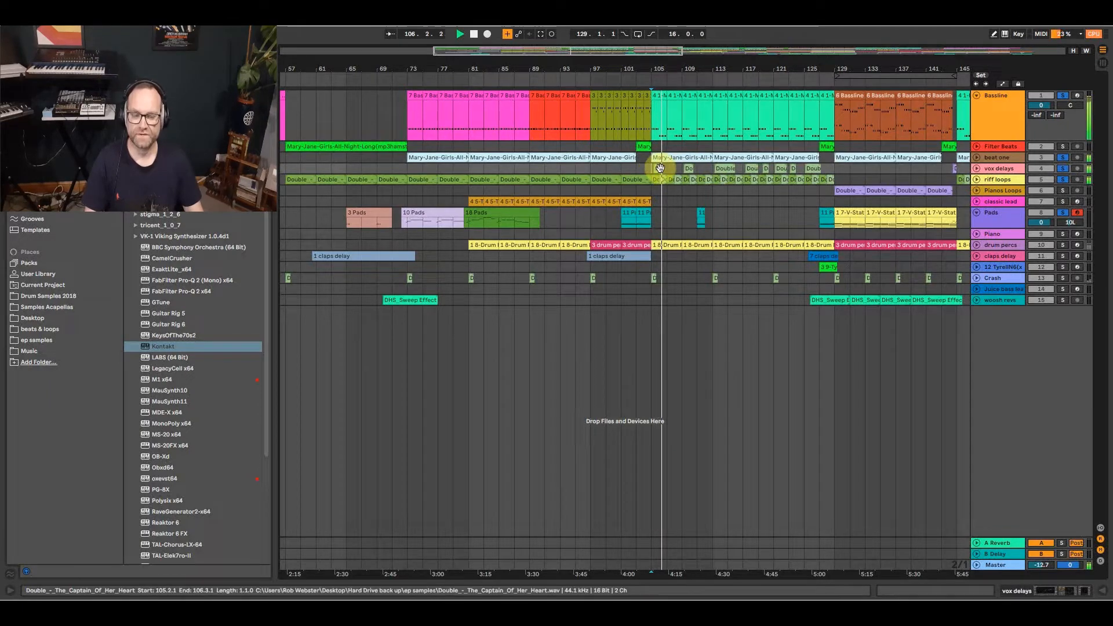
Open the Bassline clip at bar 107 and examine its notes in an enlarged editor before stopping playback.
double_click(677, 91)
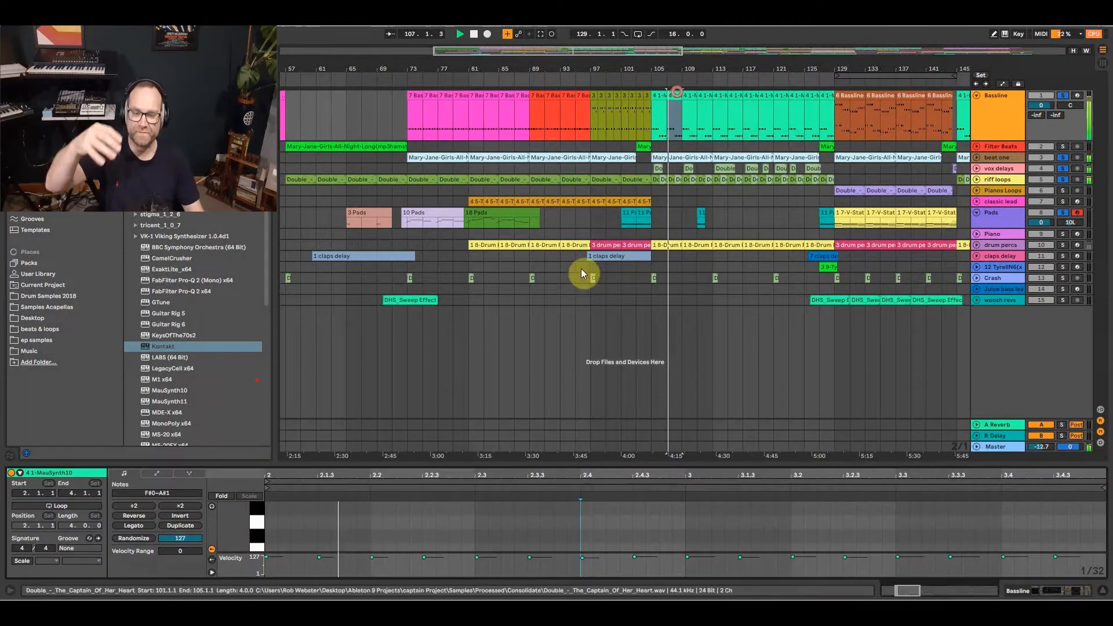
drag(520, 295, 520, 177)
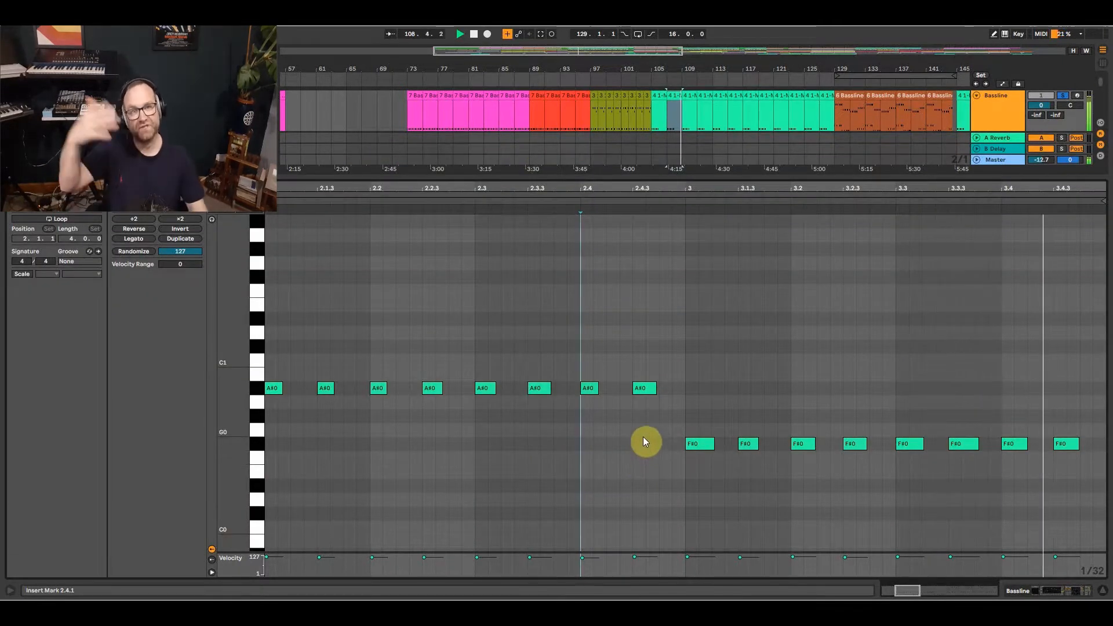
drag(654, 175, 647, 368)
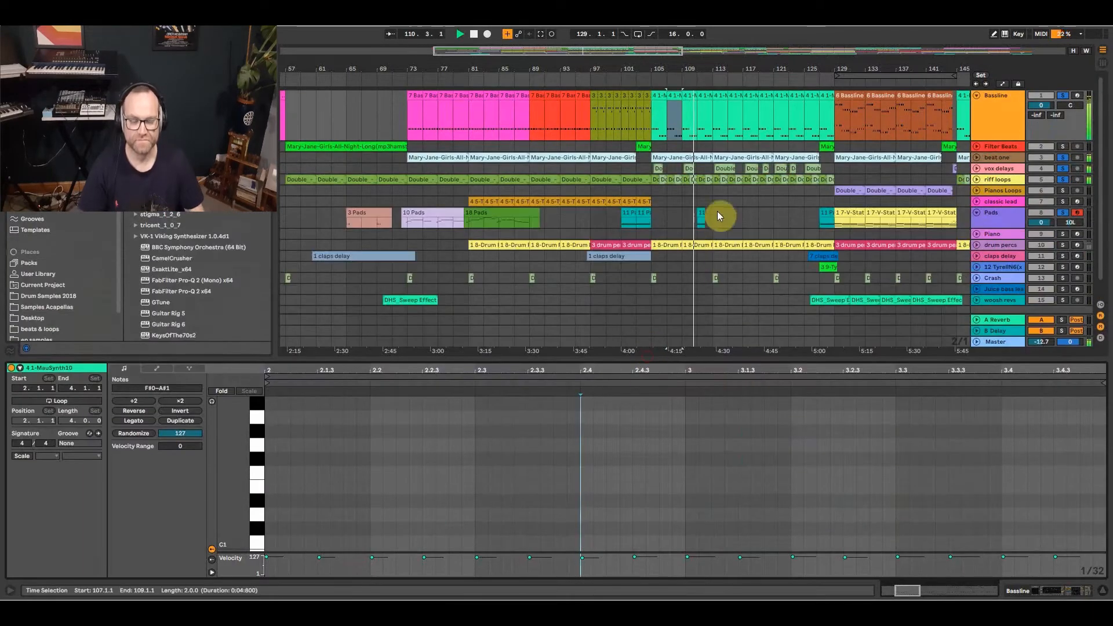
key(space)
Open the vox delays clip just after bar 113 and solo only that track.
click(717, 189)
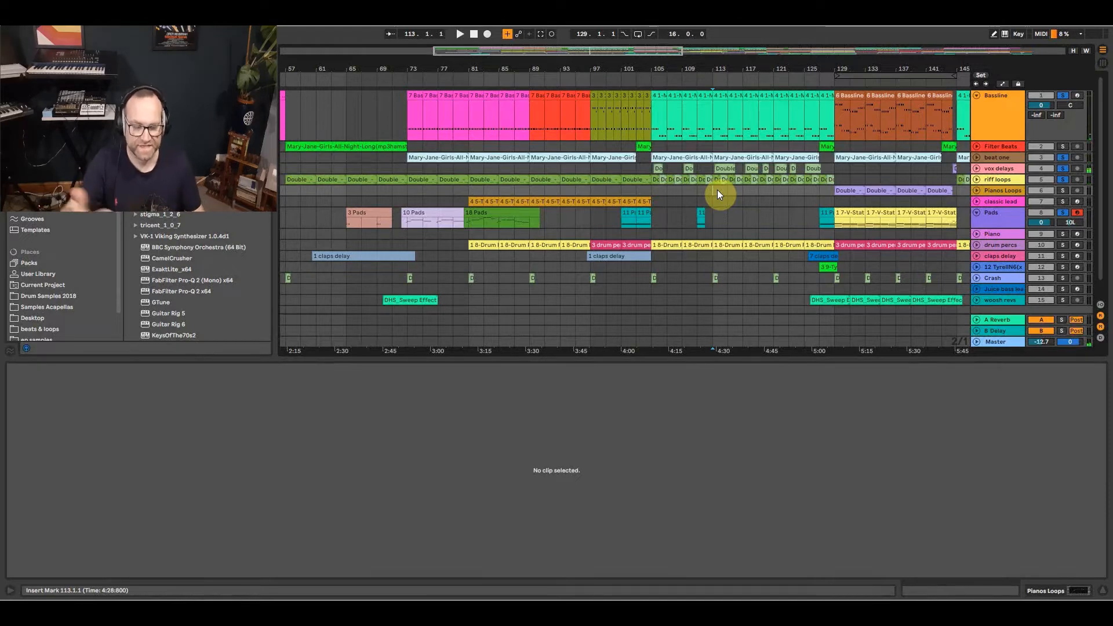
click(723, 168)
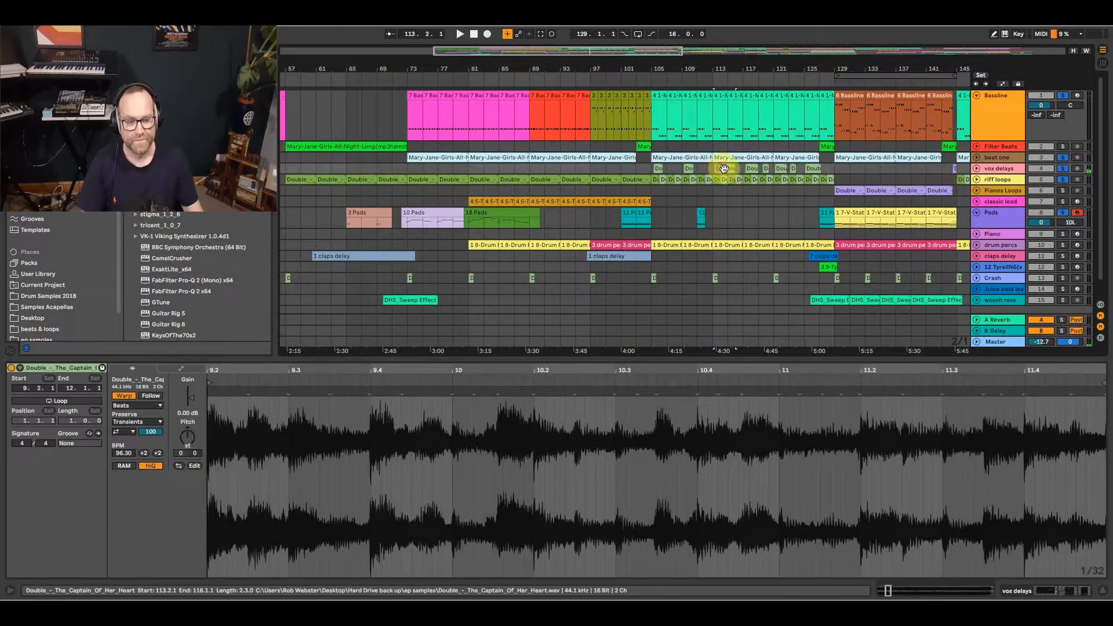
click(1062, 168)
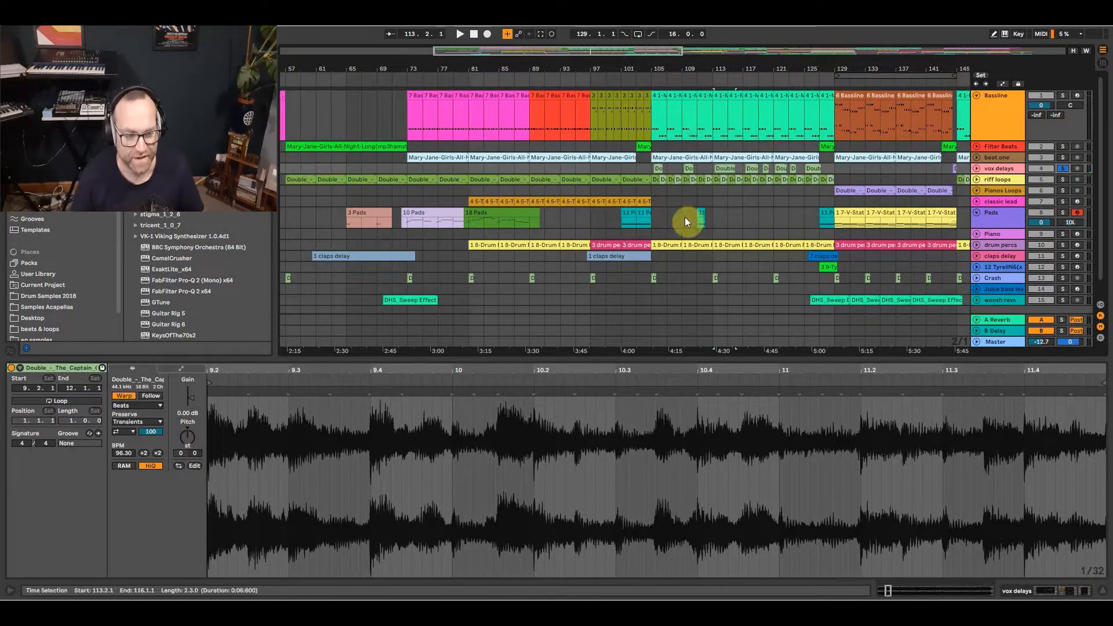
Play the vox delays clip from bar 113 with its effects shown, and bypass EQ Eight and Delay to hear the dry sample.
click(721, 168)
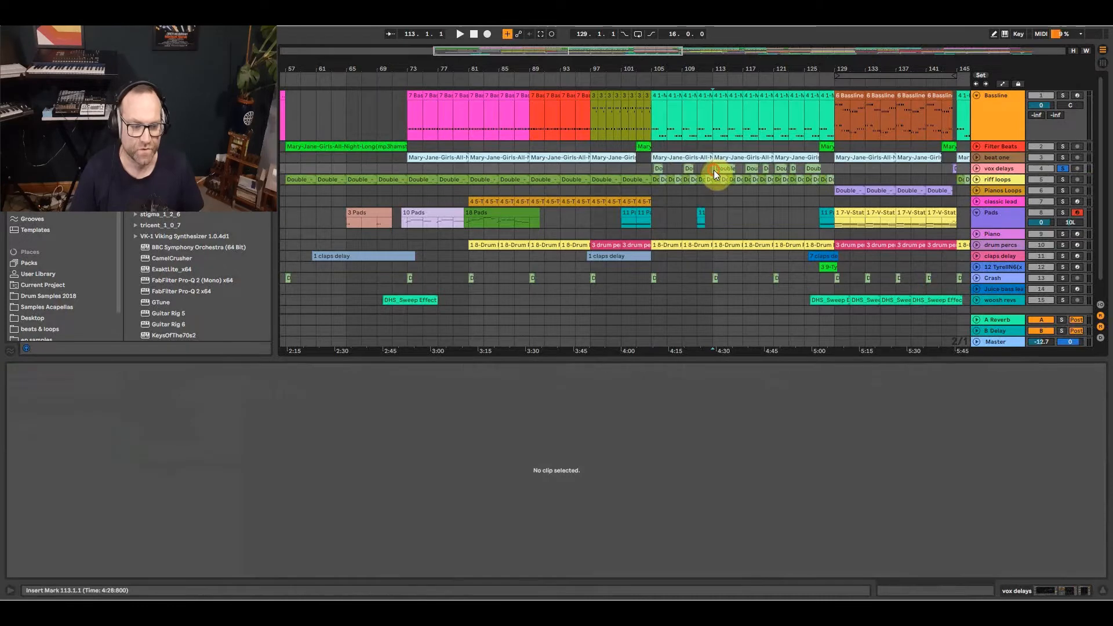
click(1071, 590)
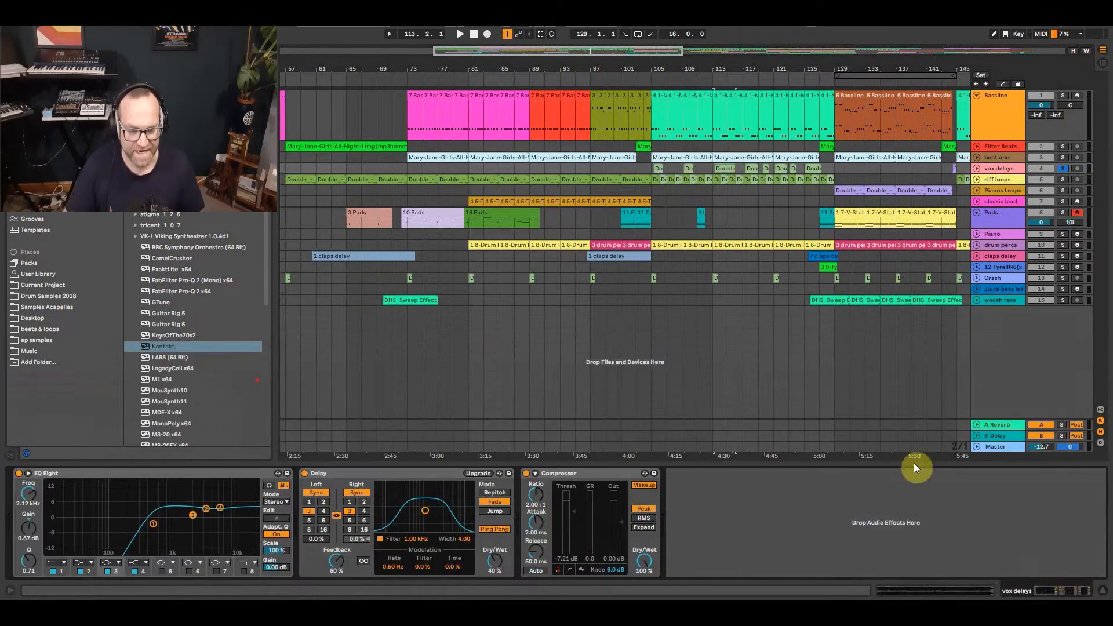
key(space)
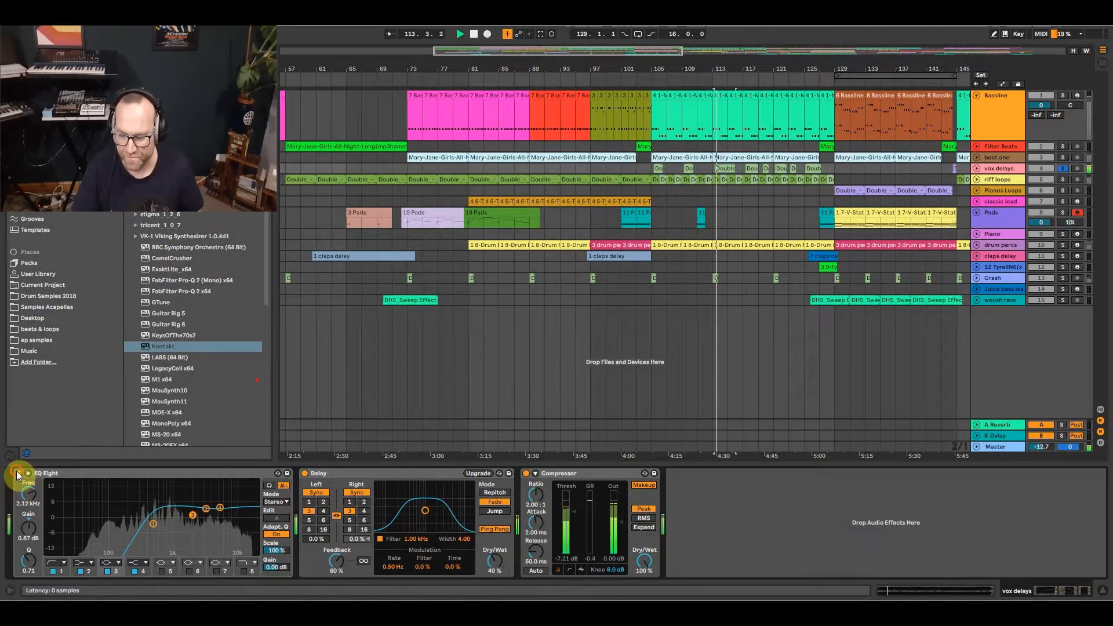
click(303, 474)
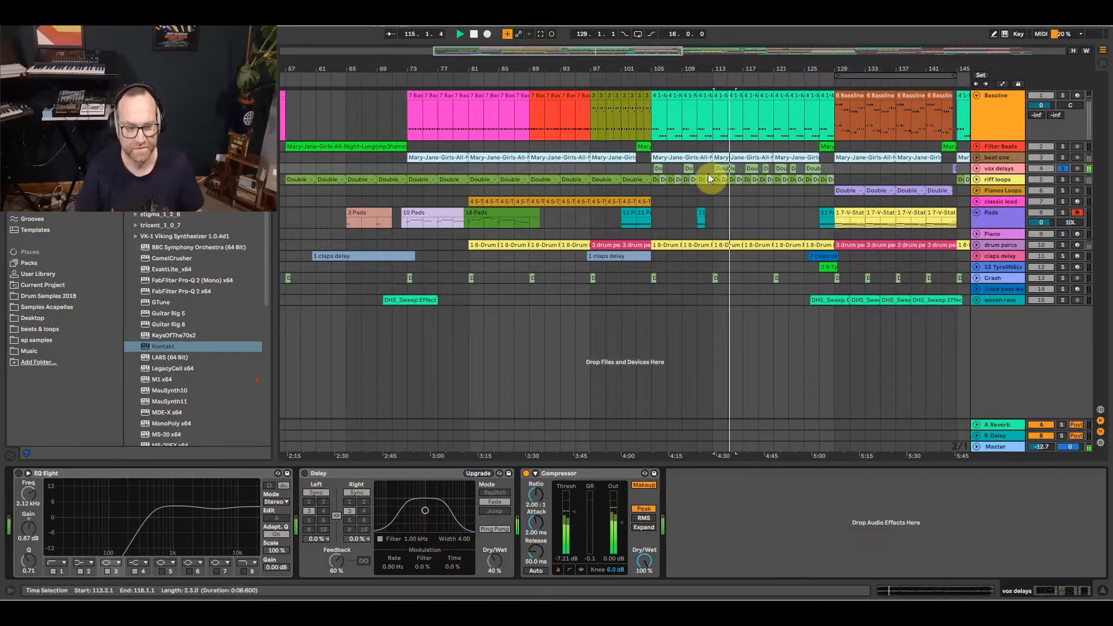
click(746, 170)
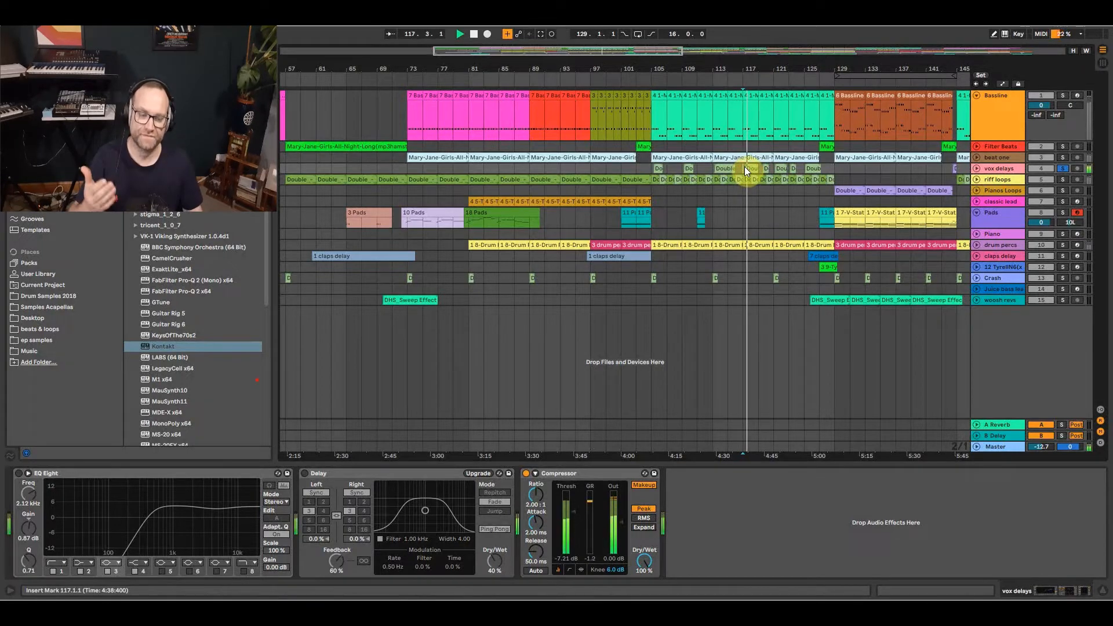
Solo the Bassline alongside vox delays, and switch EQ Eight and Delay back on for the vox delays track.
click(1062, 95)
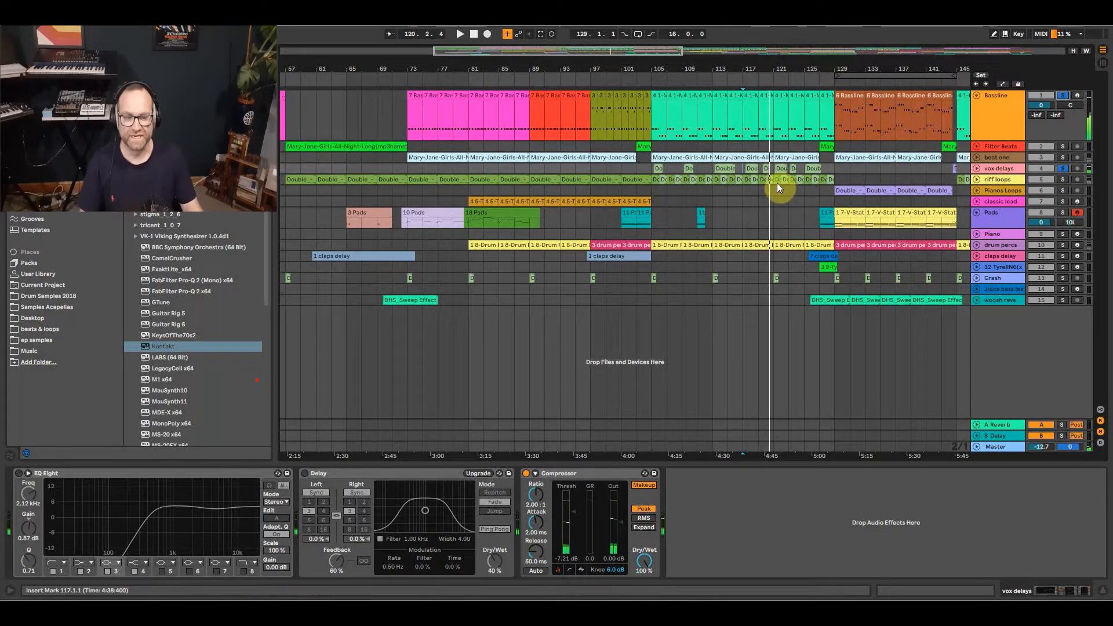
click(726, 169)
key(space)
click(18, 473)
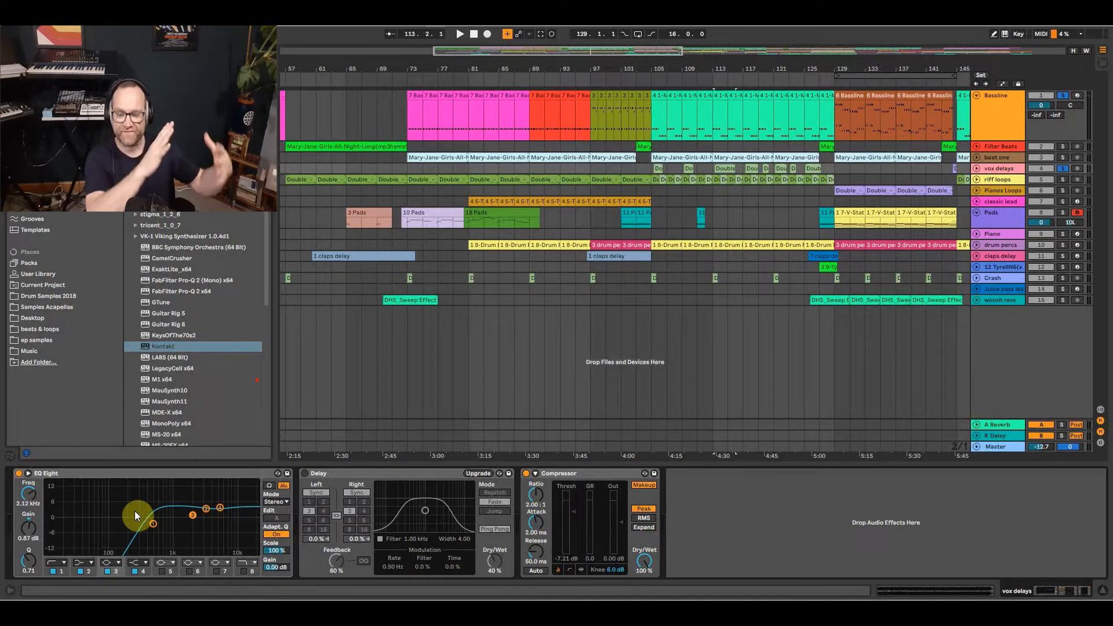
click(305, 473)
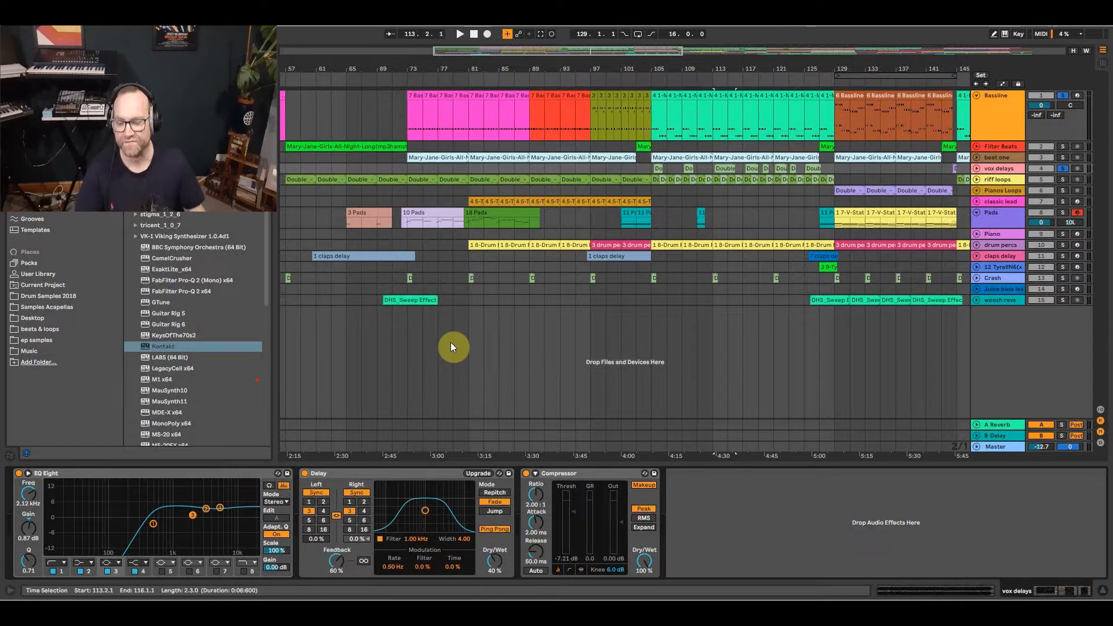
Play from bar 105 with the beat one and drum percs tracks added to the solo.
click(648, 168)
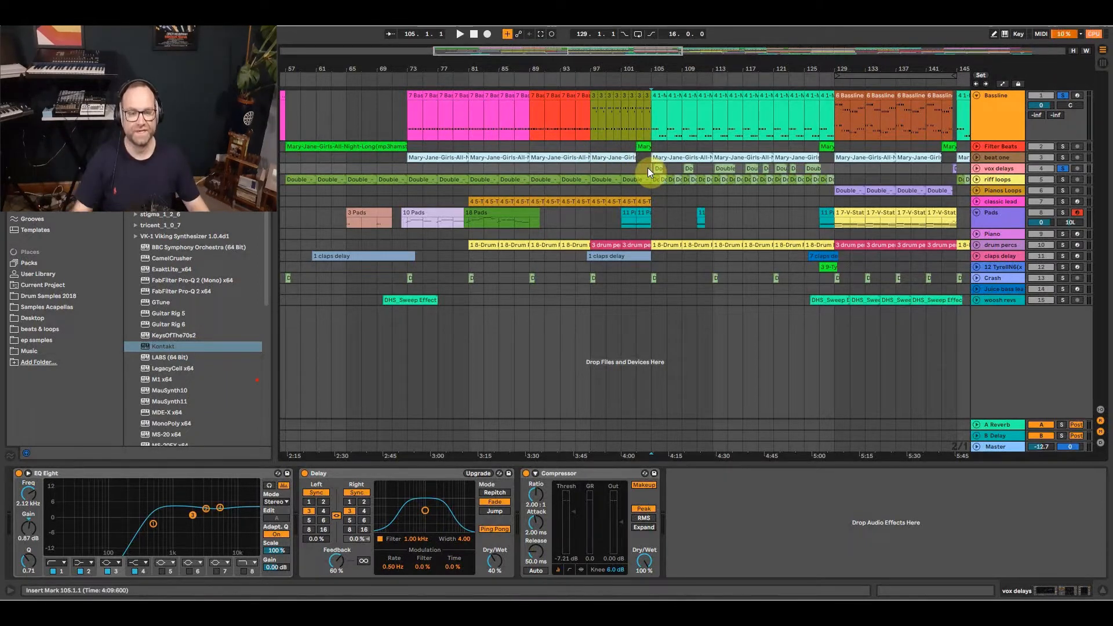
click(1063, 157)
key(space)
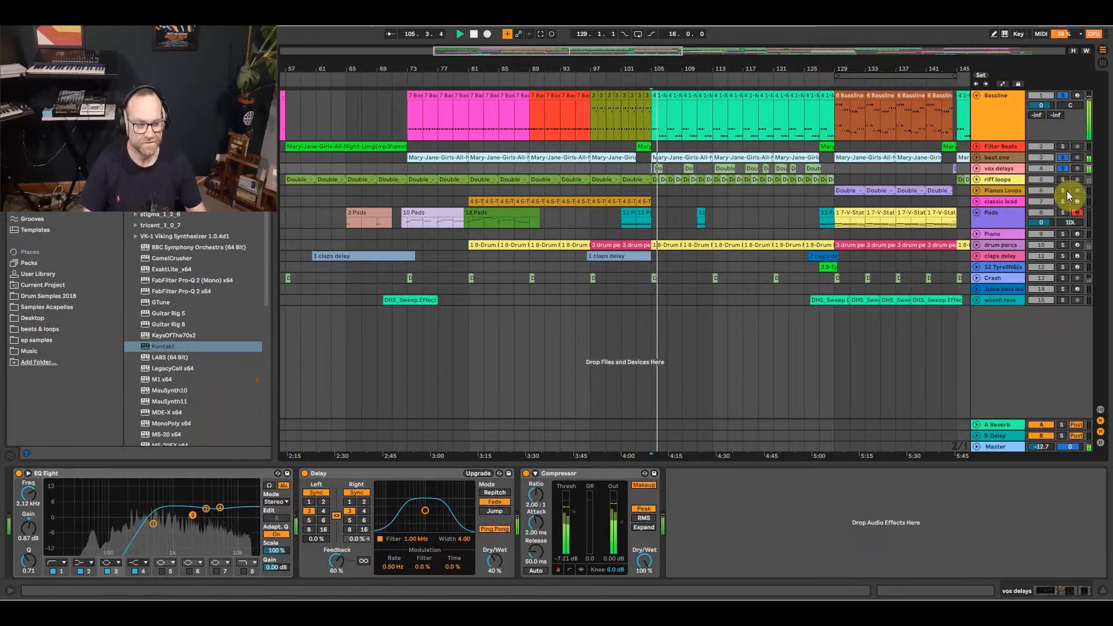
click(1063, 245)
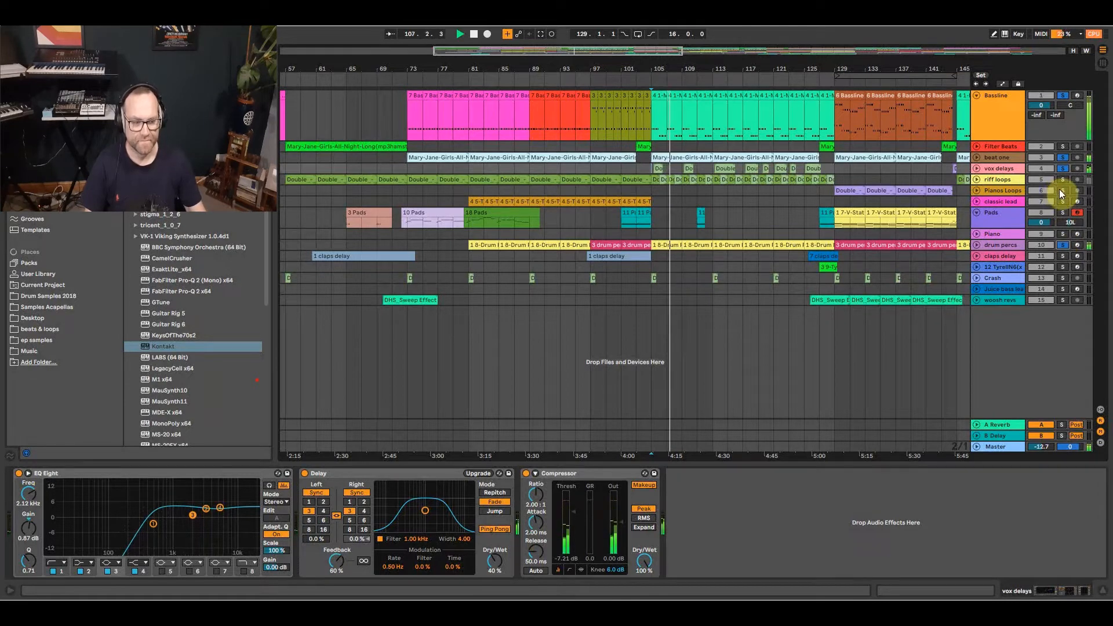
Open the beat one clip at bar 105, solo only that track and listen to it from there.
double_click(684, 246)
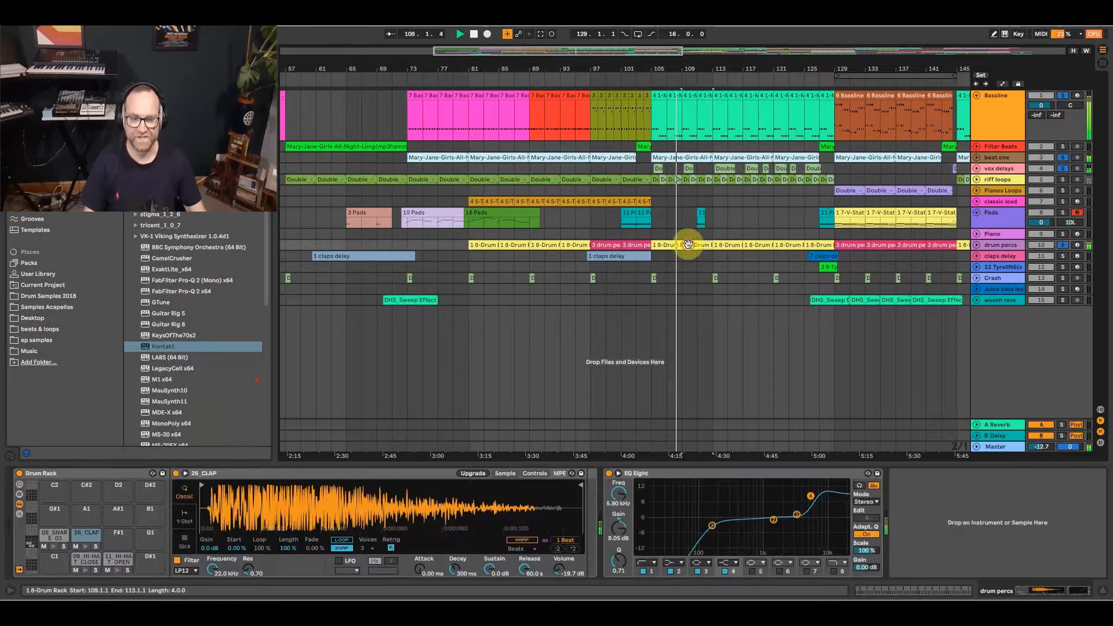
click(684, 158)
click(1063, 158)
click(650, 177)
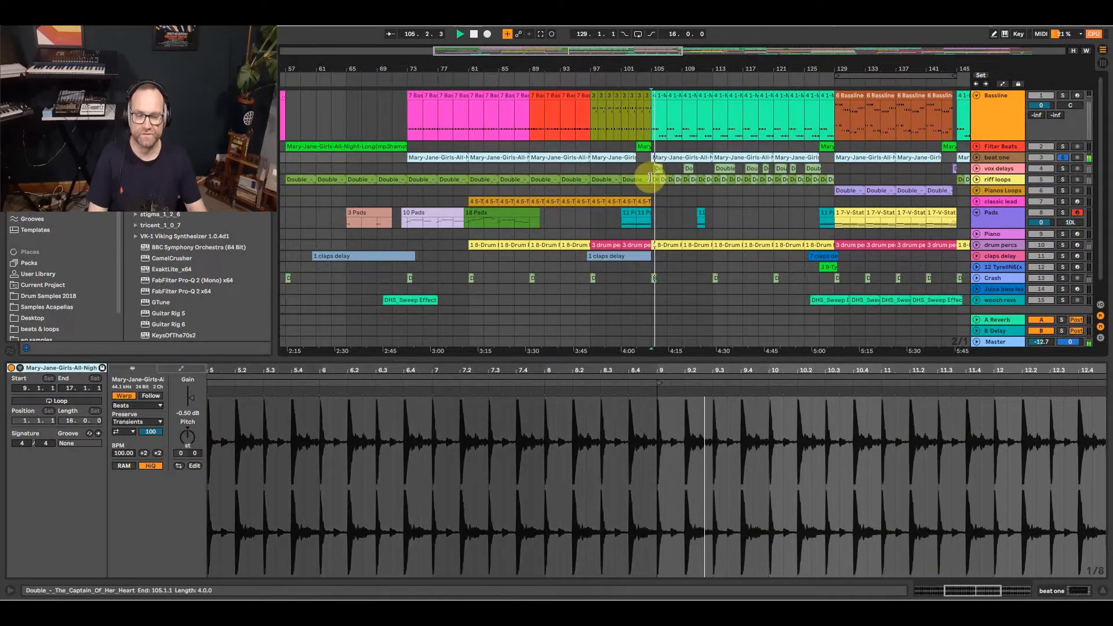
Examine the notes of the drum percs clip at bar 121 and show the track's Drum Rack.
click(802, 248)
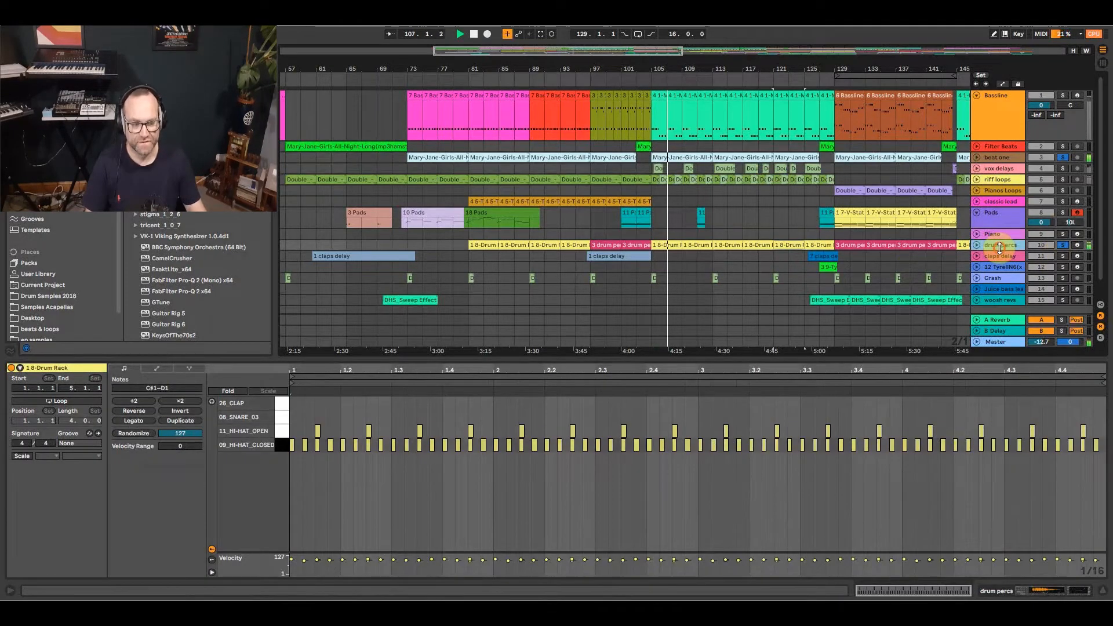
click(1038, 590)
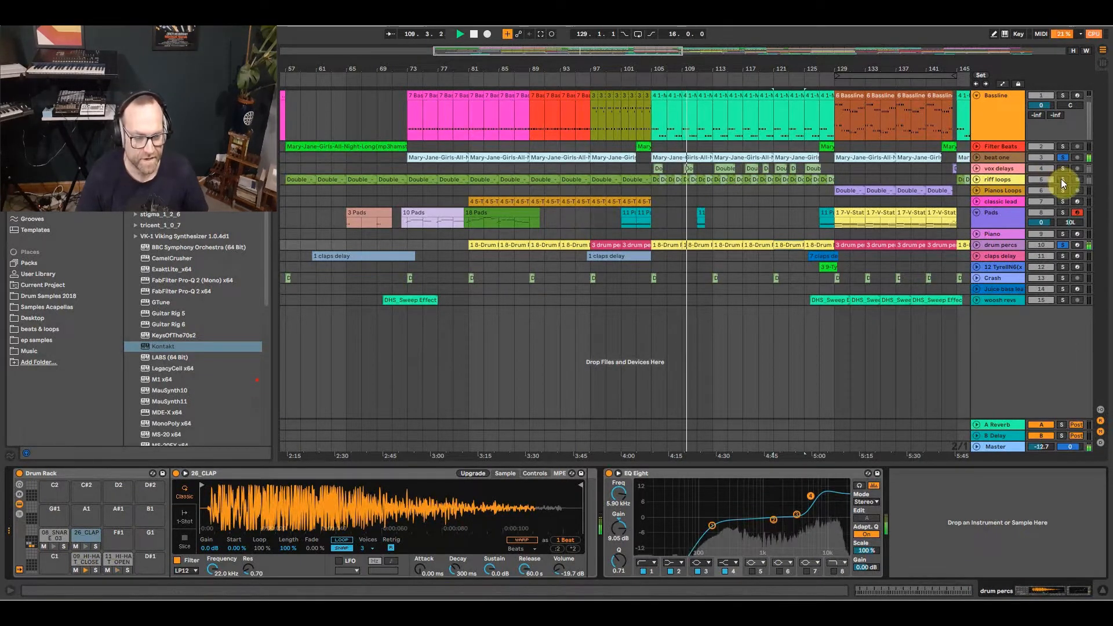
Add the Bassline, vox delays and riff loops tracks to the soloed drums during playback.
click(1062, 95)
click(1063, 168)
click(1062, 179)
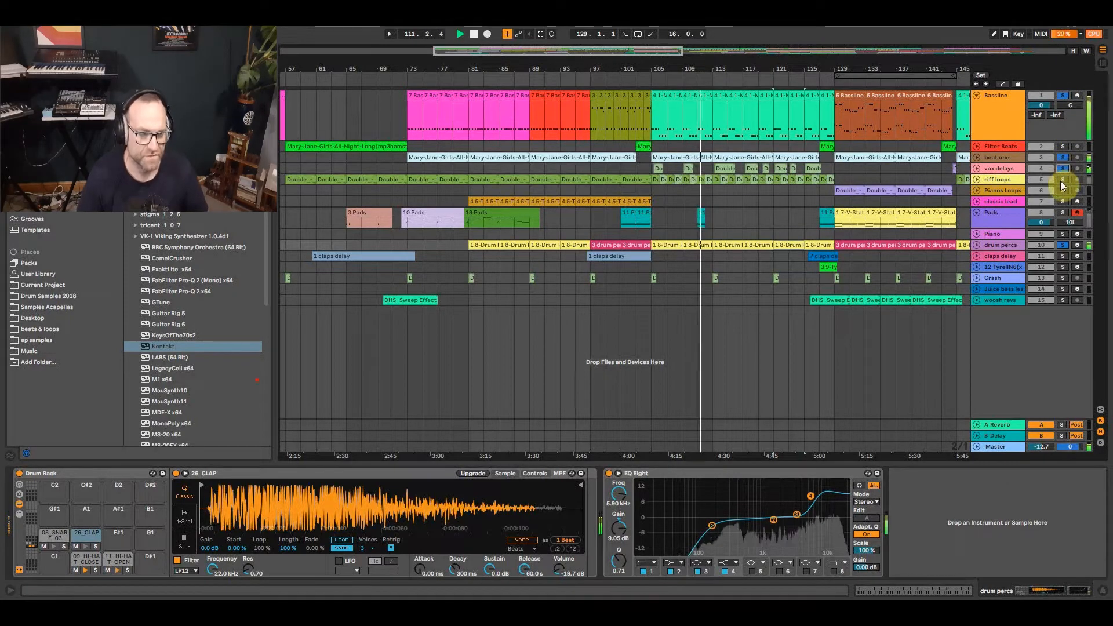
Select the riff loops clip at bar 118, and unfold and refold its track to inspect the chopped sample.
click(752, 180)
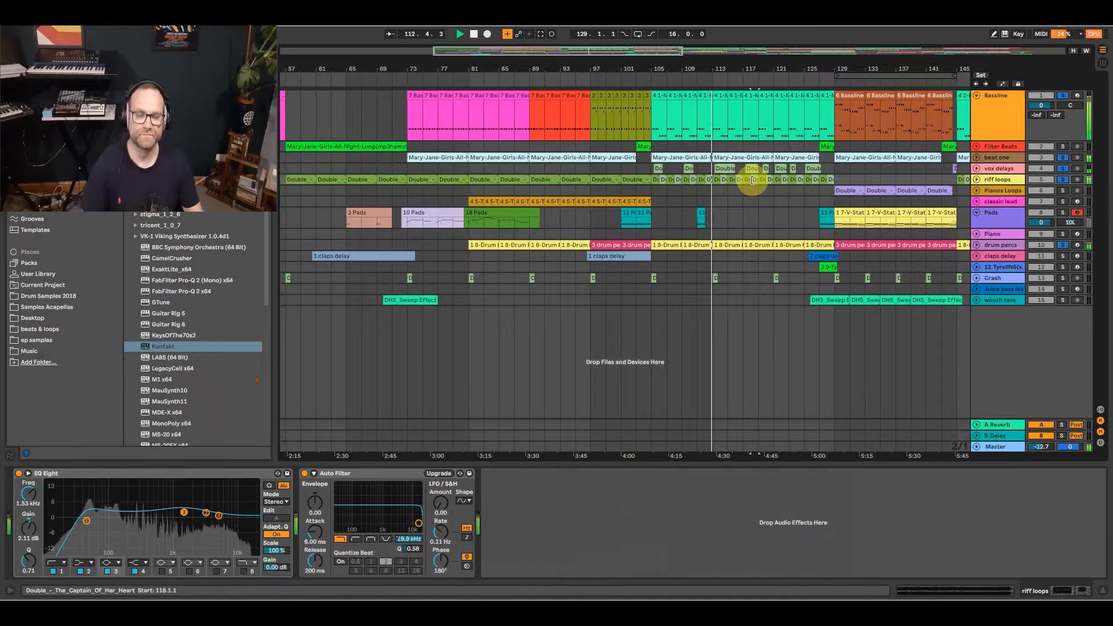
click(978, 182)
click(978, 182)
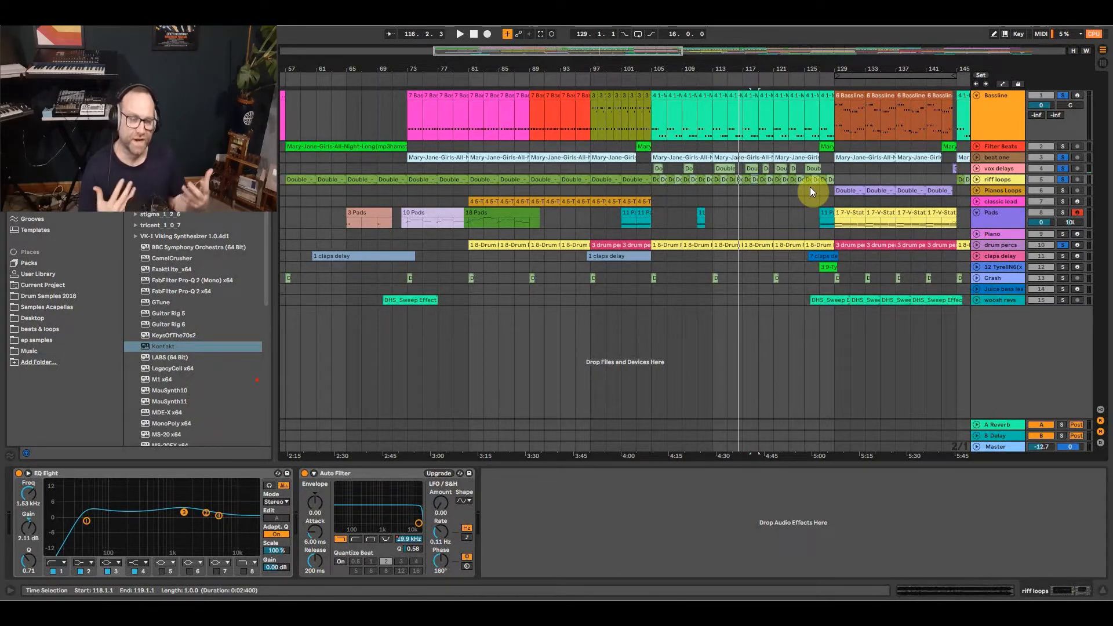
Solo the Pianos Loops track, play it from bar 129 and select its first clip there.
click(832, 189)
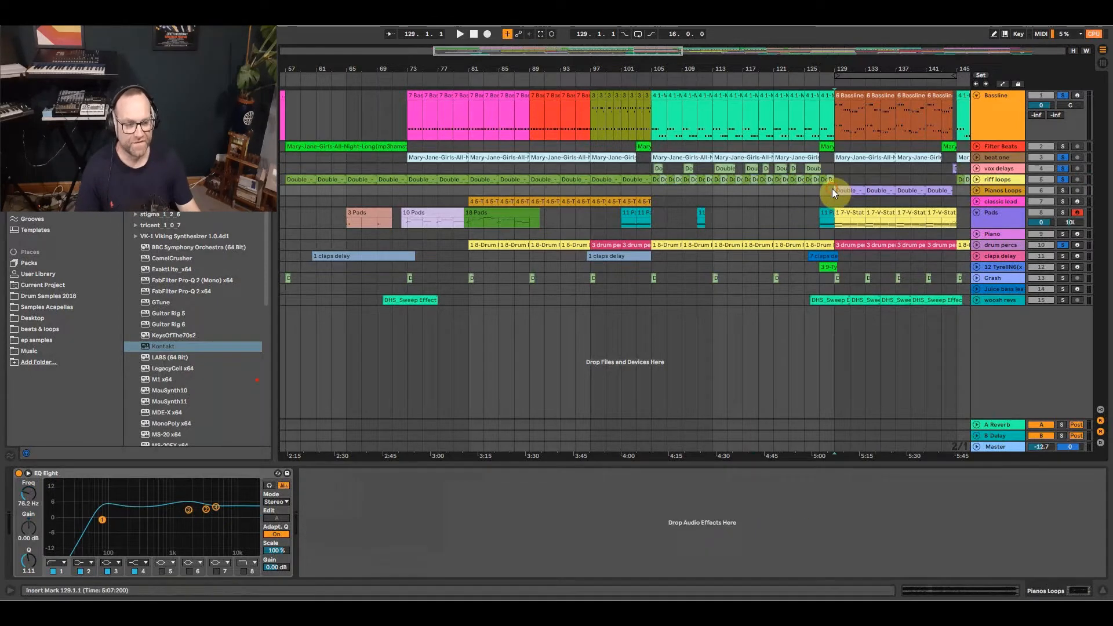
click(1063, 190)
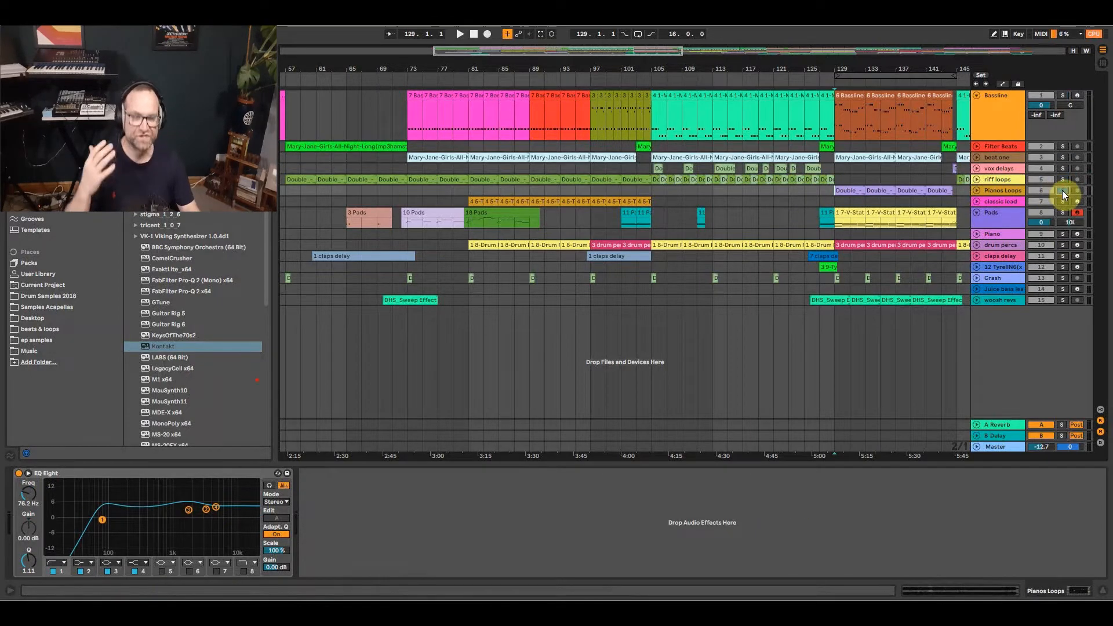
key(space)
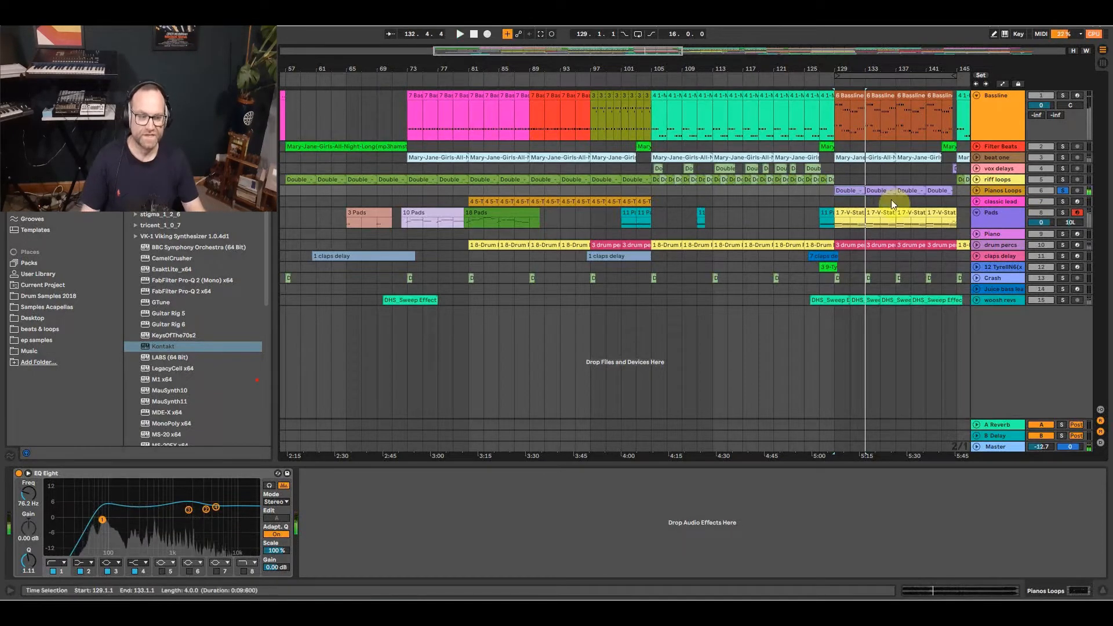
click(848, 195)
Solo the Pads track and open the Pianos Loops clip at bar 133 to inspect its sample.
click(1061, 212)
click(879, 190)
double_click(879, 190)
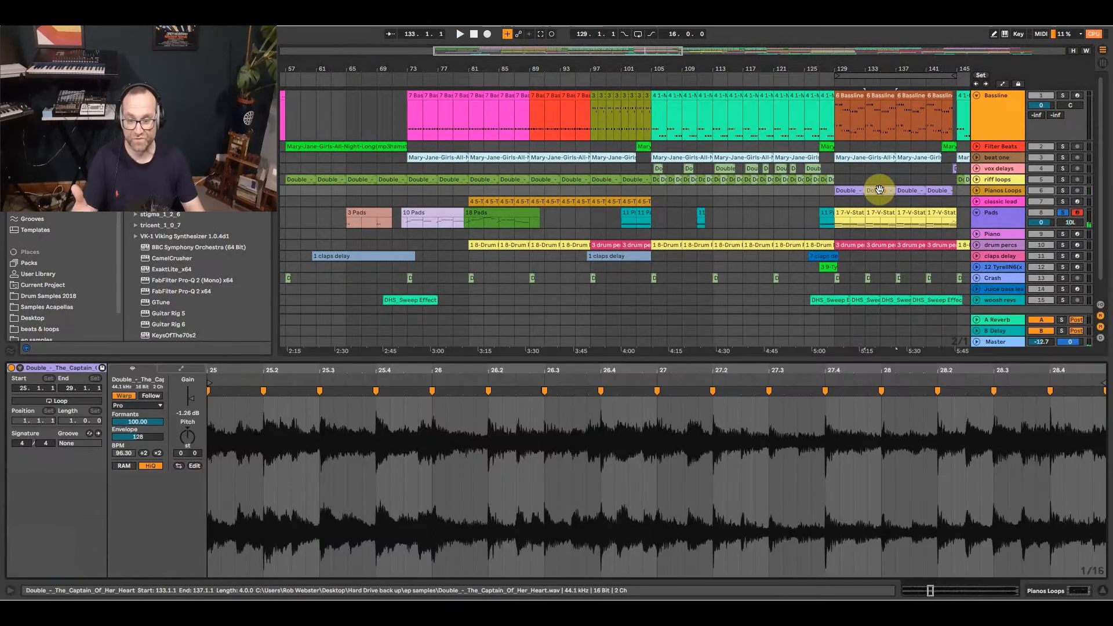
Open the Pads clip at bar 129 and examine its chord notes in an enlarged note editor, then shrink the editor.
click(836, 220)
double_click(848, 212)
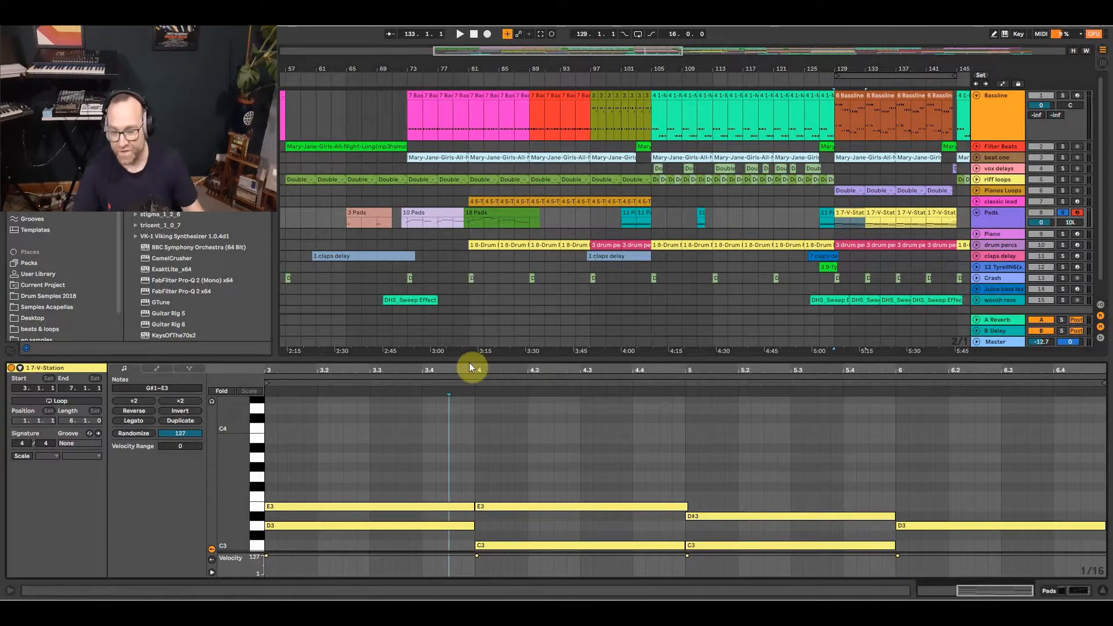
drag(468, 360, 434, 179)
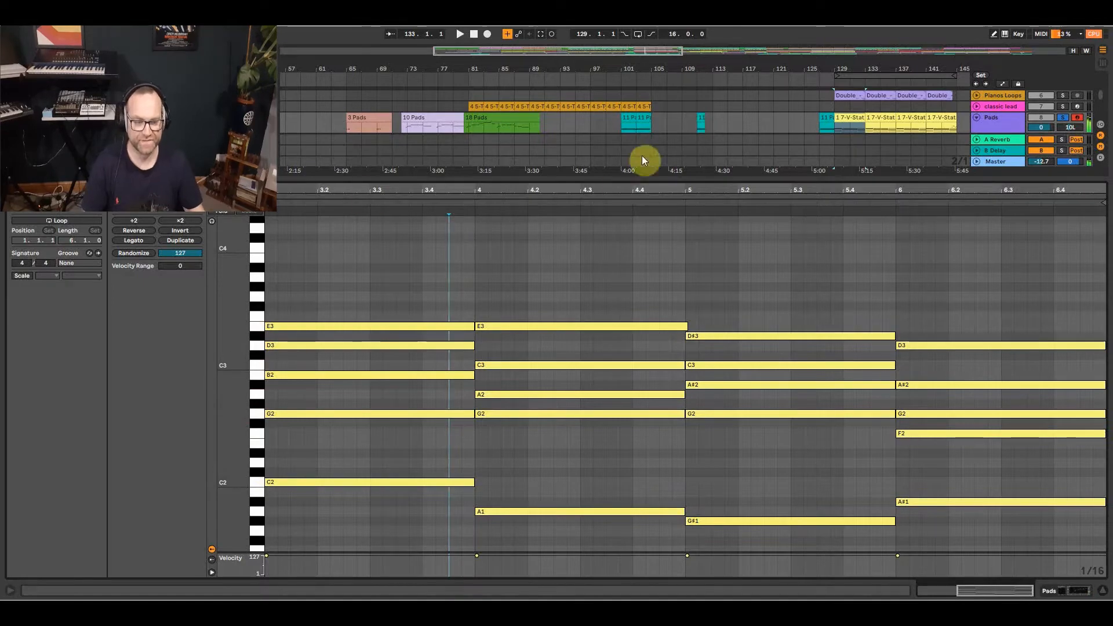
drag(641, 179, 628, 416)
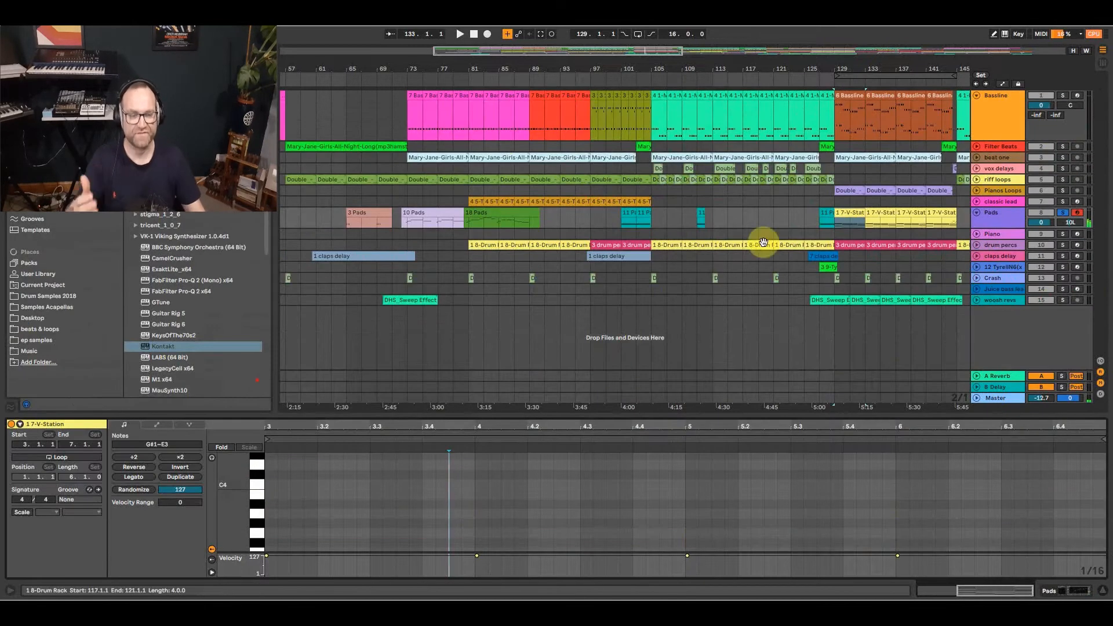
Play the Pianos Loops and Pads tracks soloed together from bar 129 while examining the chord notes in the enlarged editor.
click(1066, 190)
key(space)
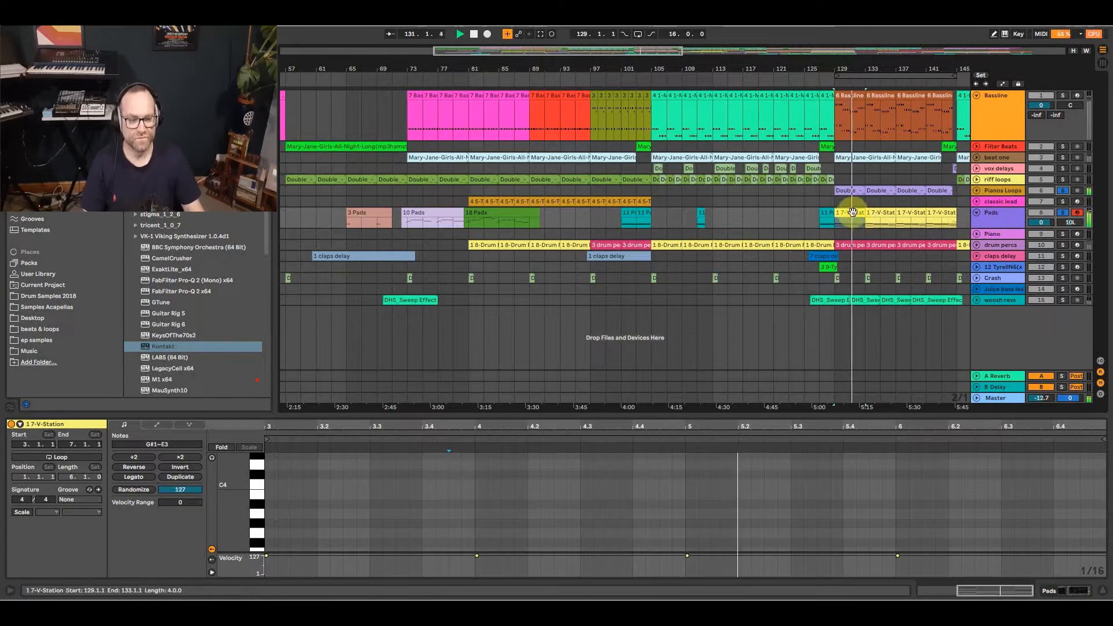
drag(765, 413, 733, 159)
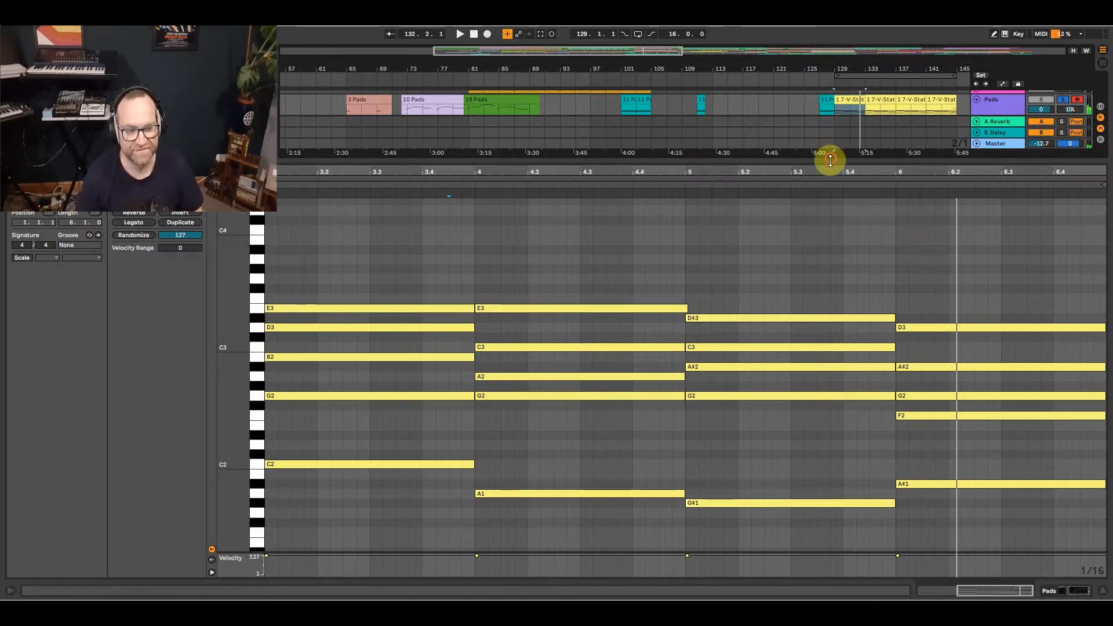
drag(830, 161, 830, 350)
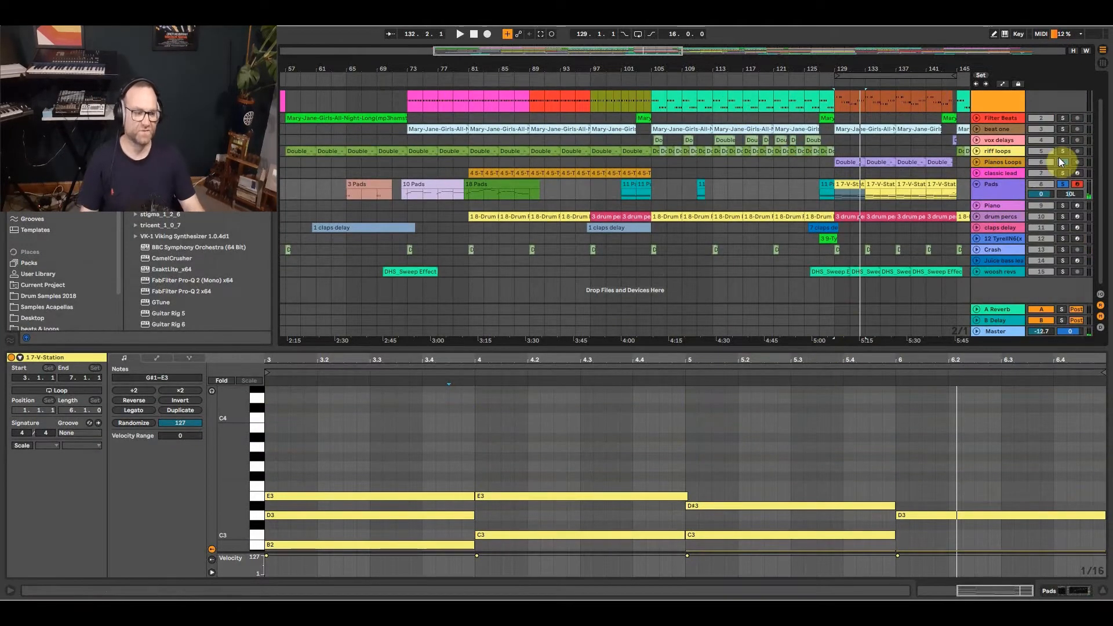
Add the beat one and Bassline tracks to the soloed pianos and pads, and play them from bar 129.
ctrl+click(1063, 129)
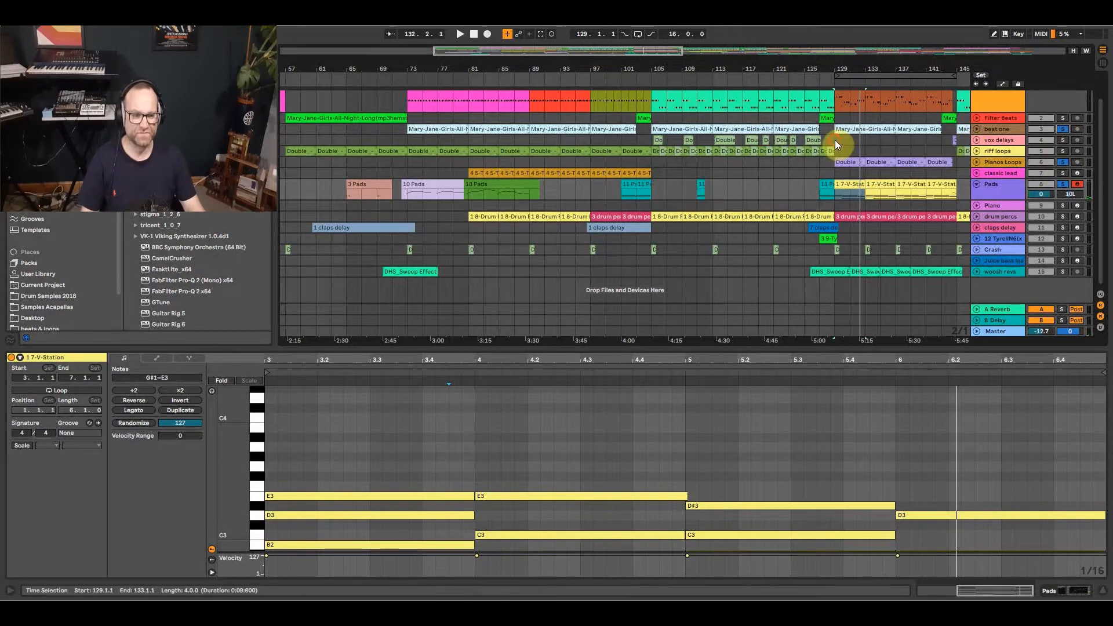
click(834, 140)
key(space)
scroll(855, 169, up, 1)
ctrl+click(1062, 95)
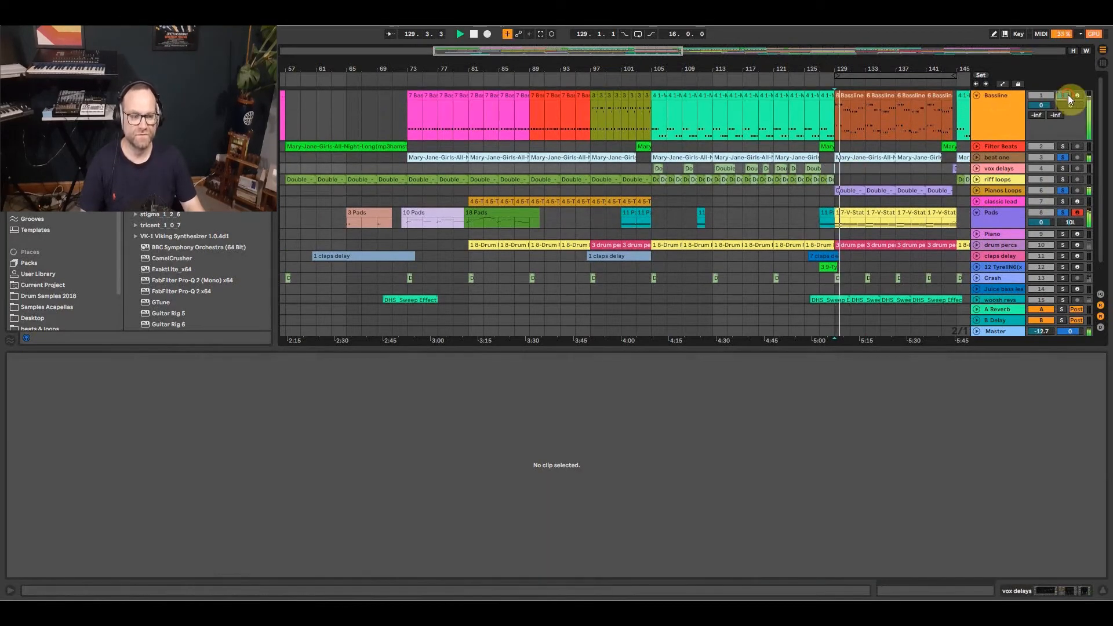
Open the Bassline clip at bar 129, examine its notes in an enlarged editor and replay the section.
click(851, 94)
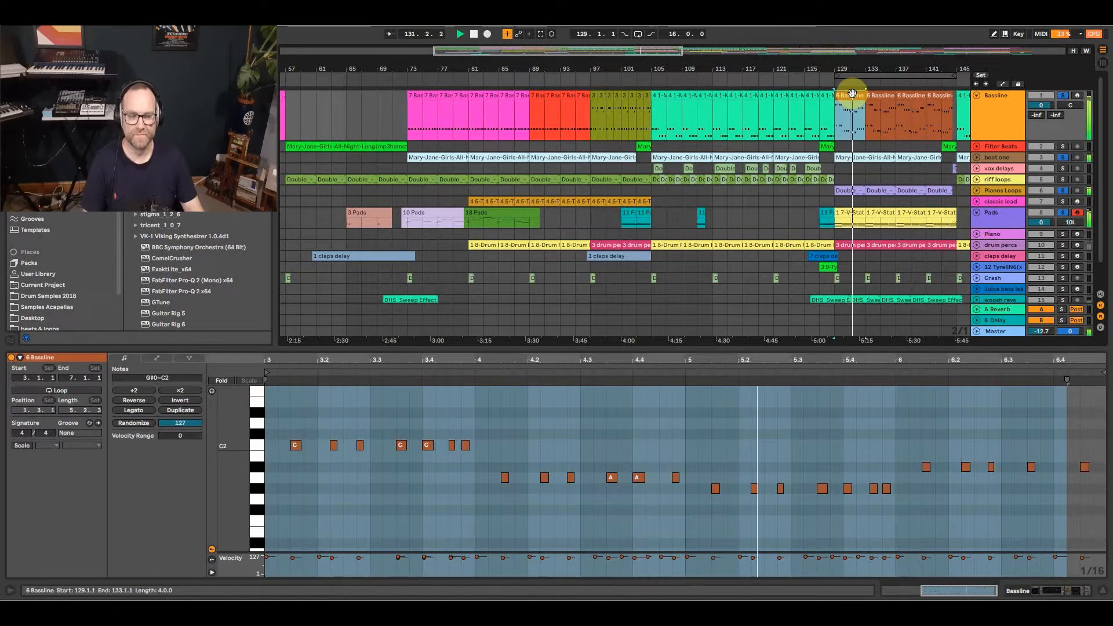
click(856, 111)
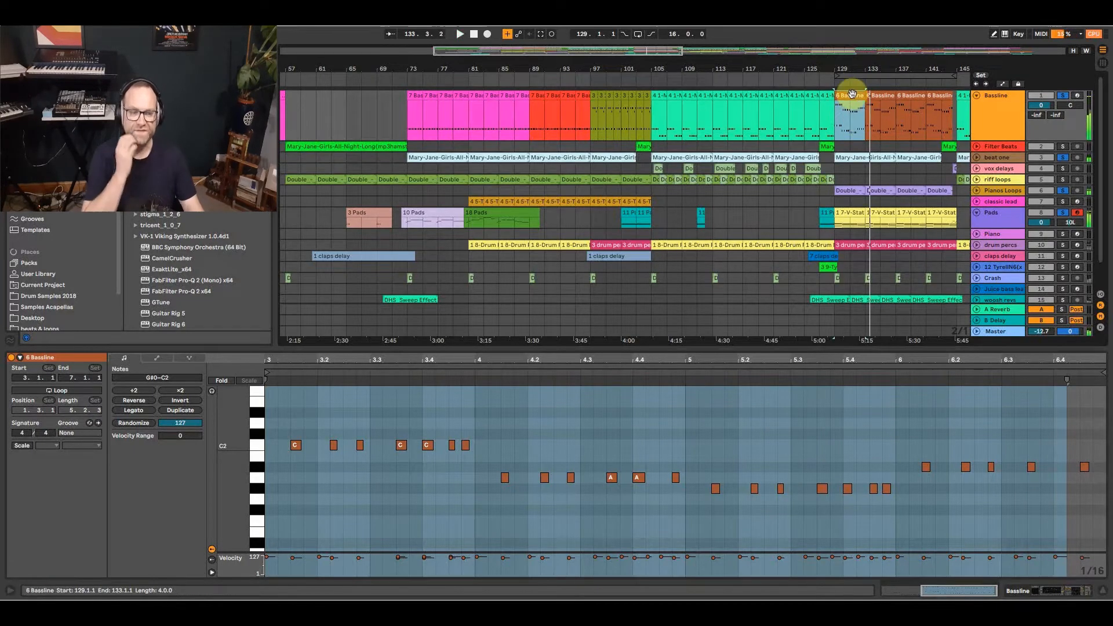
click(852, 94)
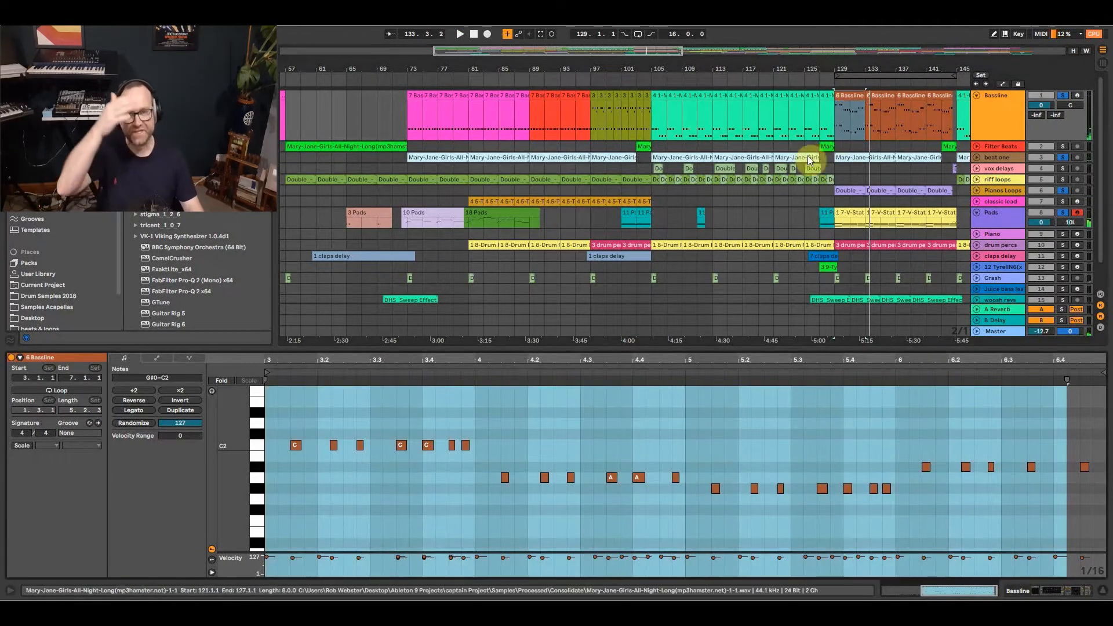
drag(530, 350, 553, 186)
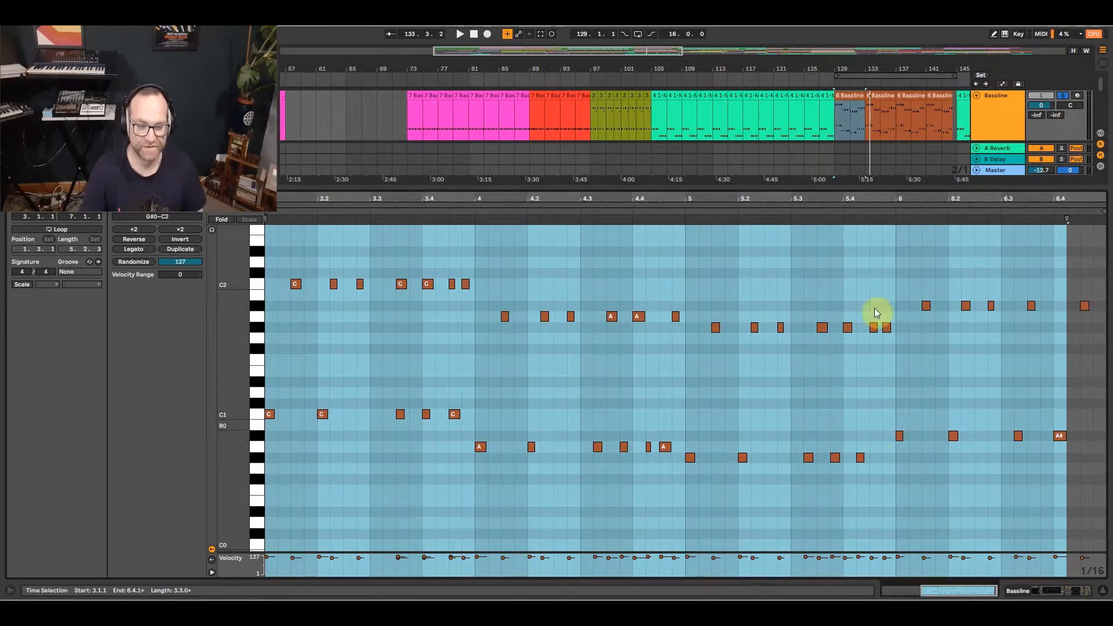
key(space)
drag(912, 186, 909, 360)
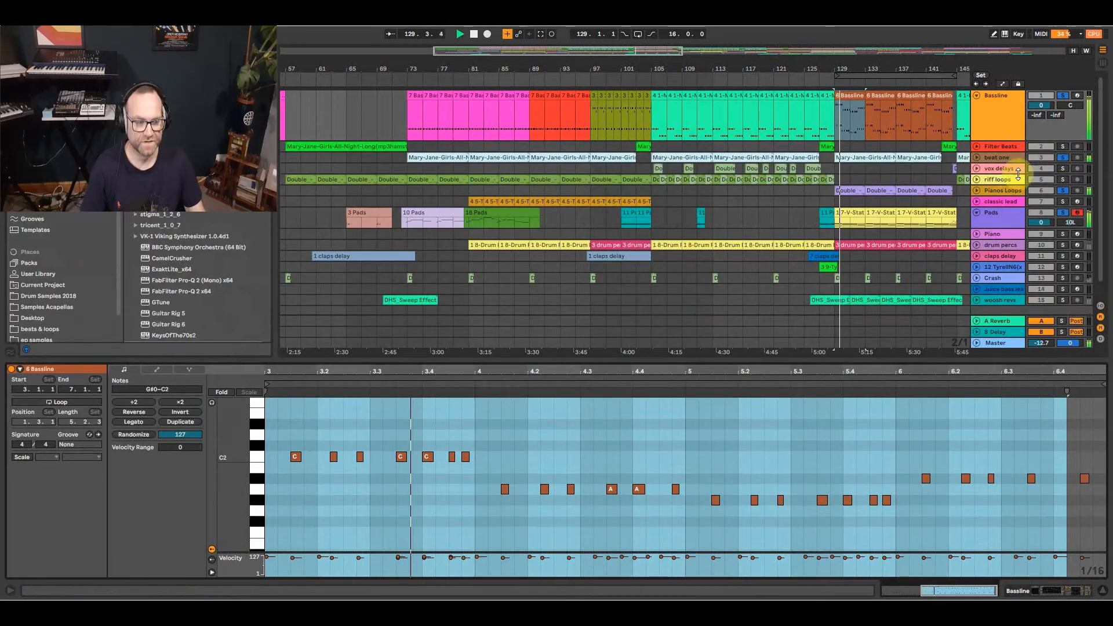
Remove Pianos Loops from the soloed tracks and add drum percs during playback.
click(1062, 192)
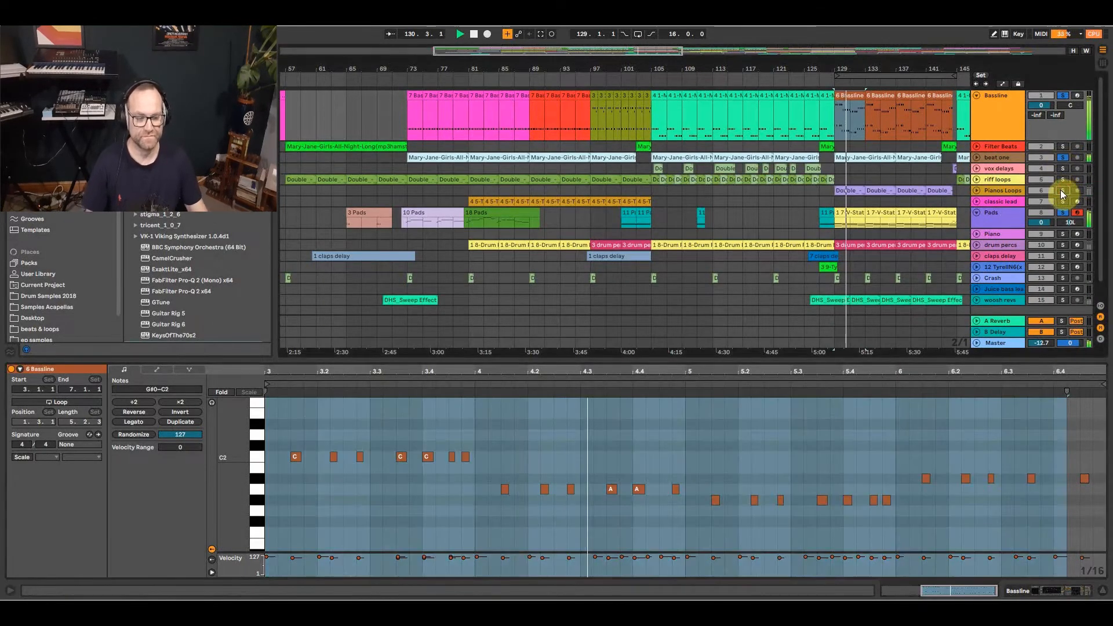
click(871, 260)
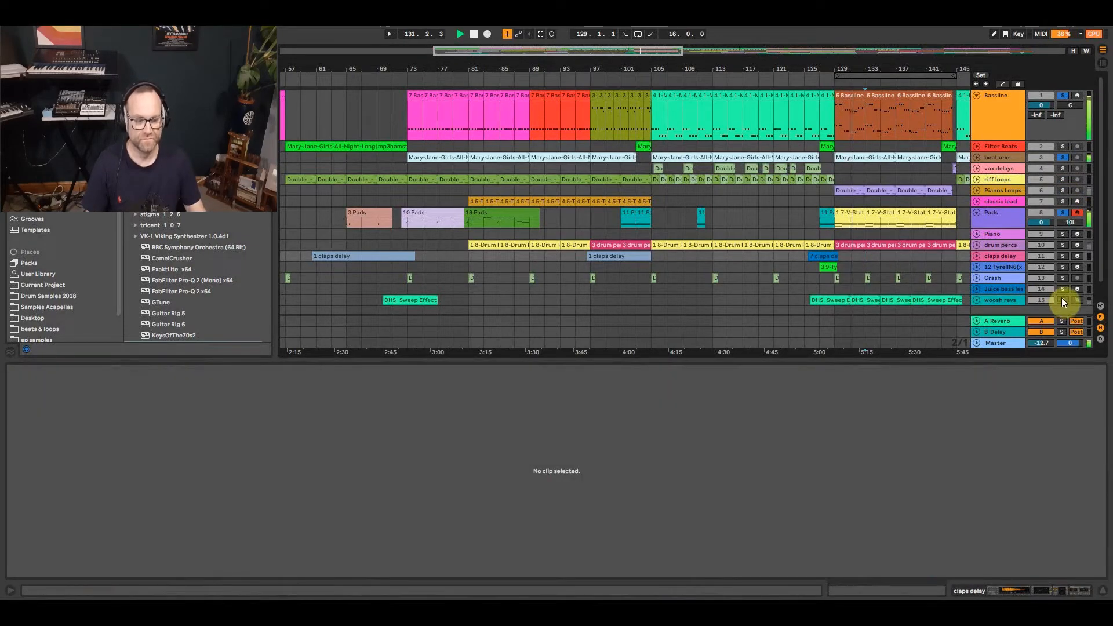
click(1062, 244)
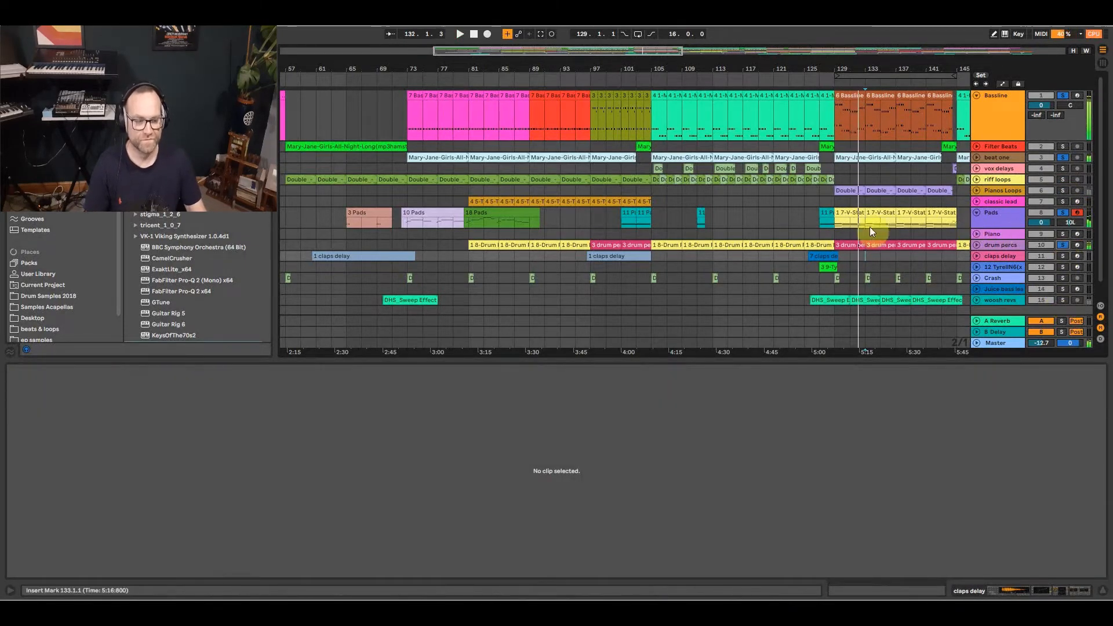
Clear the track solos, highlight bars 107 to 127 for comparison, and place the insert marker at bar 147.
drag(906, 65, 641, 60)
click(1062, 213)
click(690, 204)
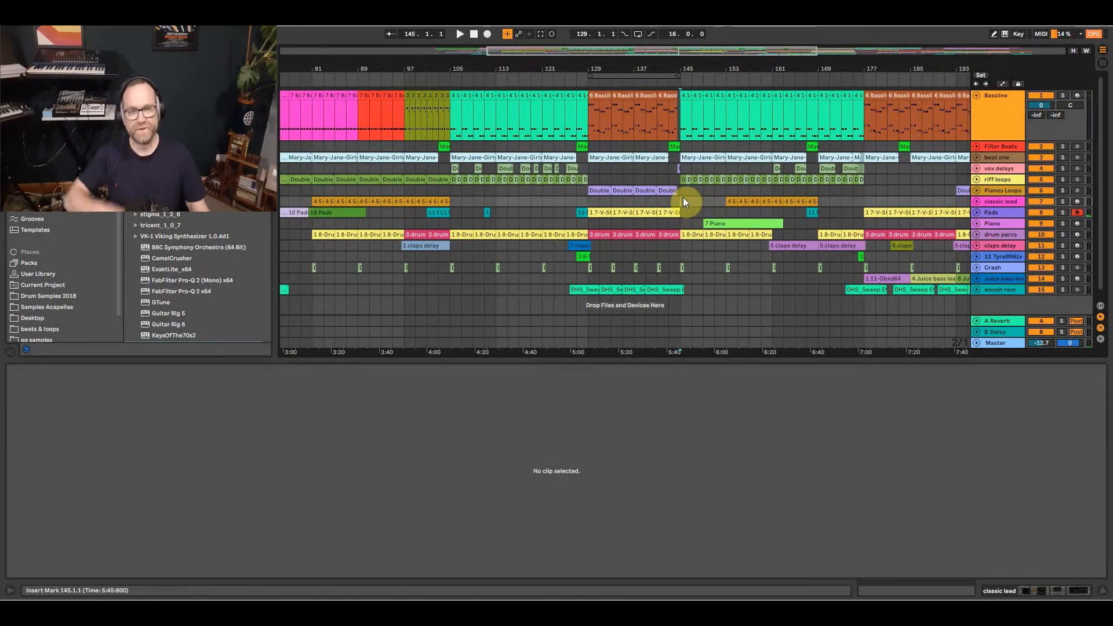
drag(456, 213, 579, 81)
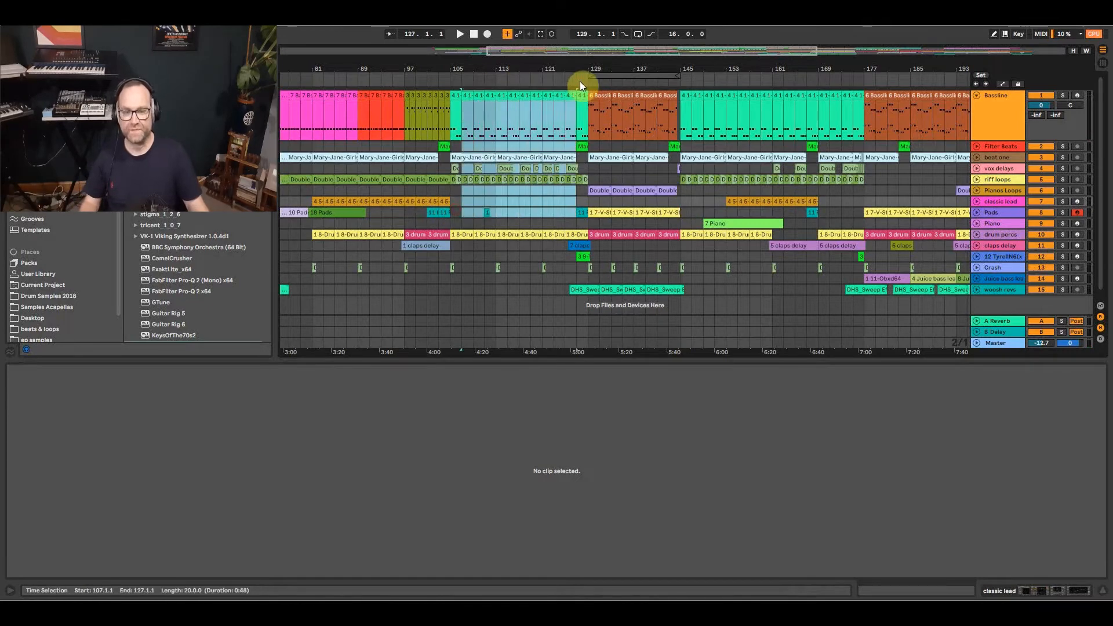
click(690, 212)
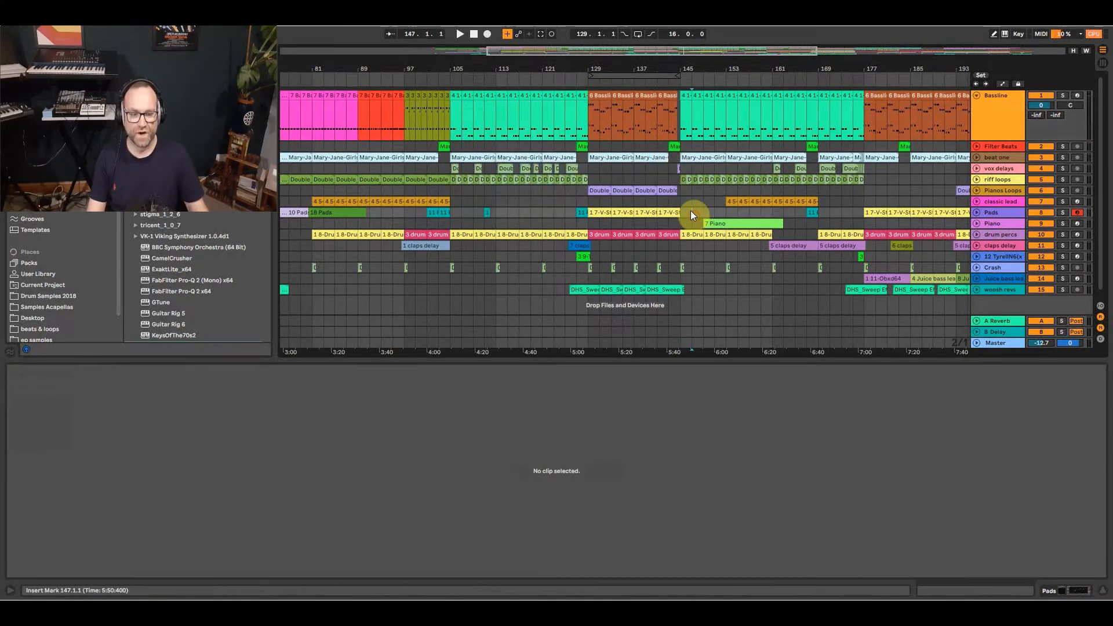
Unfold the classic lead track and play it soloed from its clip at bar 153.
click(976, 201)
click(728, 236)
key(space)
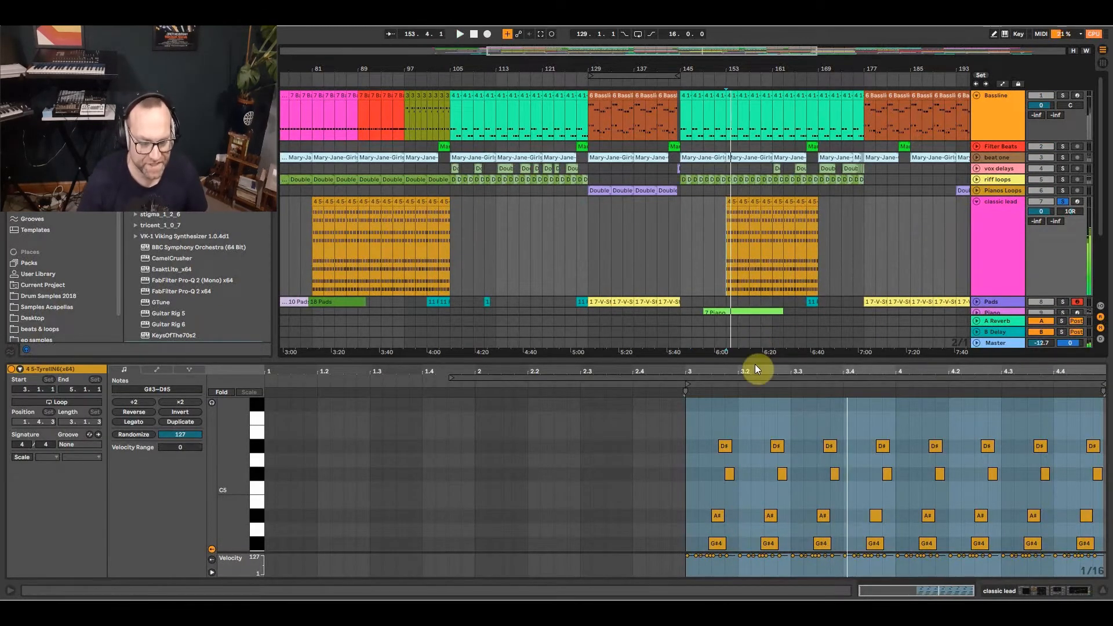
Examine the classic lead clip's arpeggio notes in an enlarged note editor and shrink the editor again.
drag(757, 358, 818, 277)
scroll(635, 418, down, 1)
scroll(632, 412, down, 2)
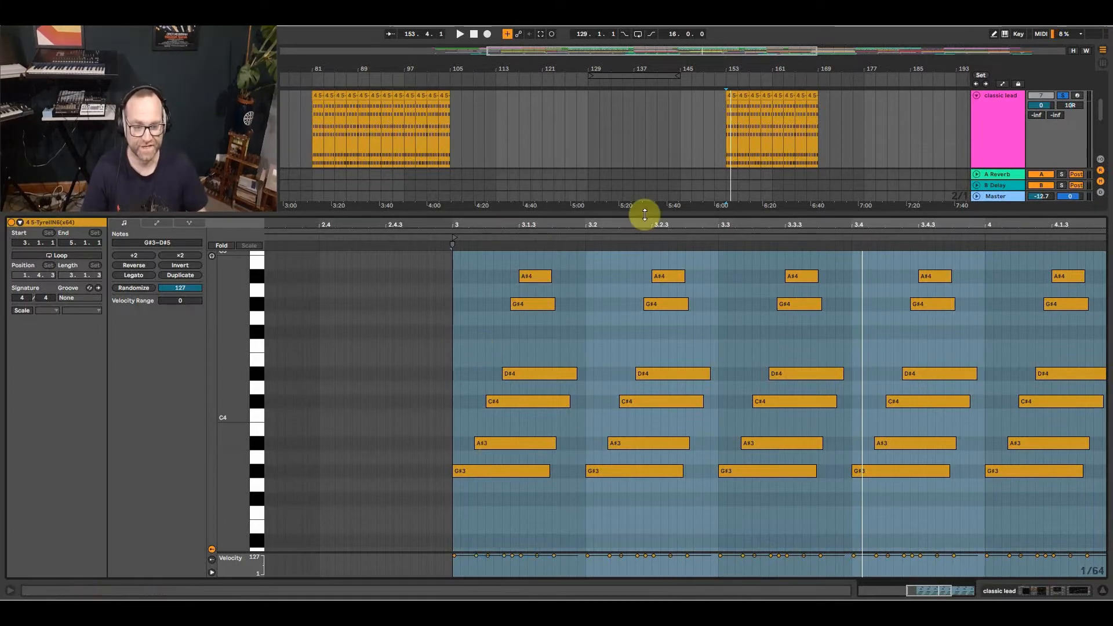
drag(644, 214, 626, 434)
Select the classic lead clip at bar 89, set the insert marker to bar 83 and solo the Pads track.
click(358, 203)
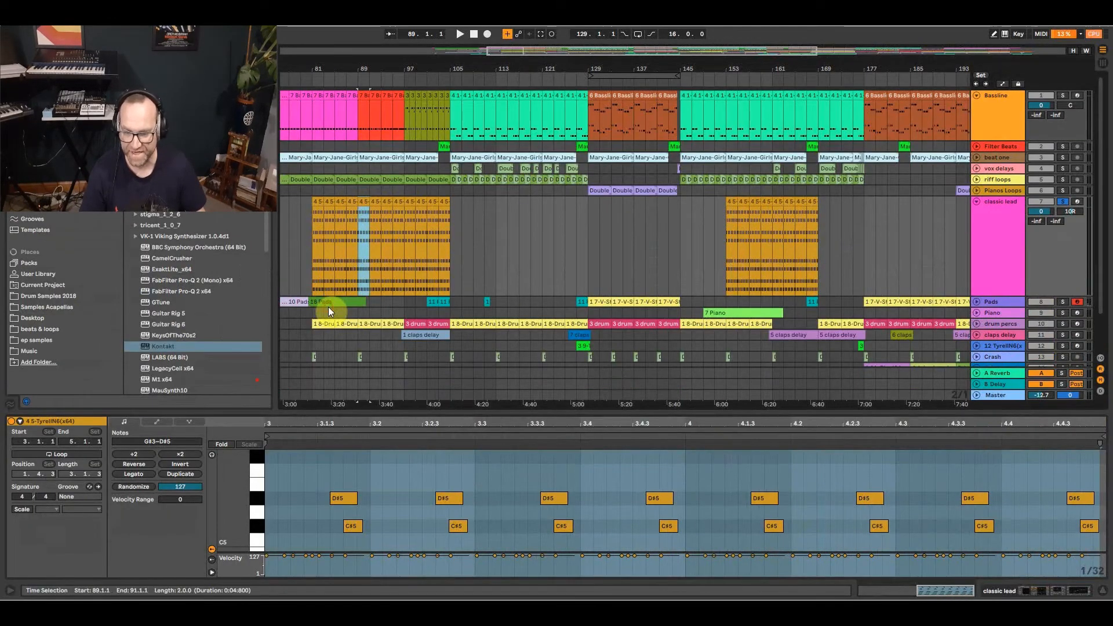
click(328, 308)
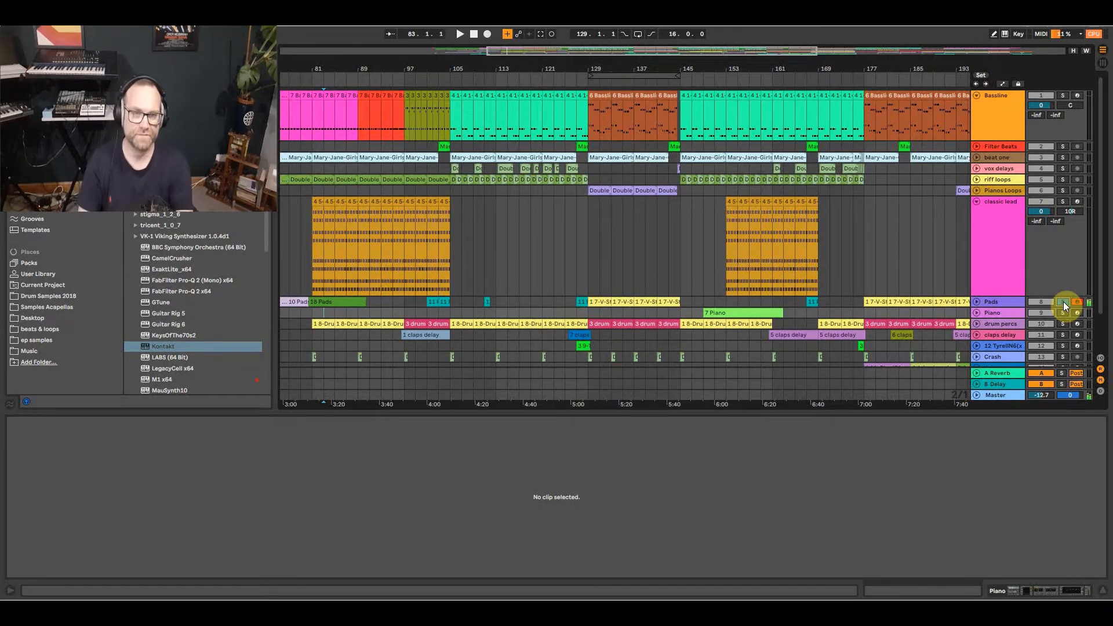
click(1063, 301)
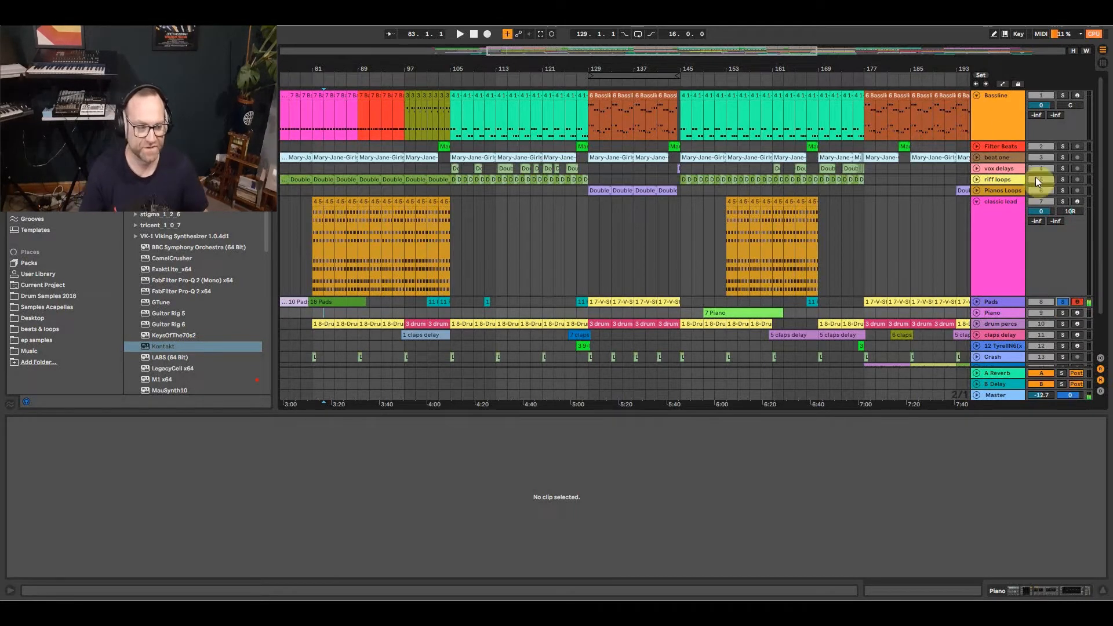
Solo the classic lead track, arm it for recording and show its device chain.
click(1062, 202)
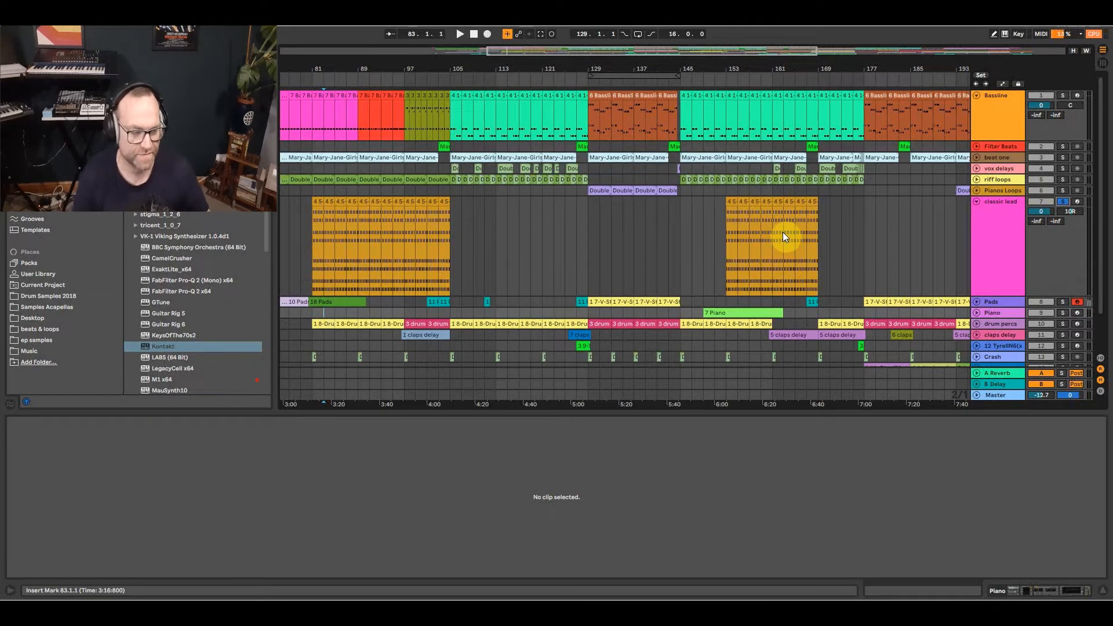
click(1077, 201)
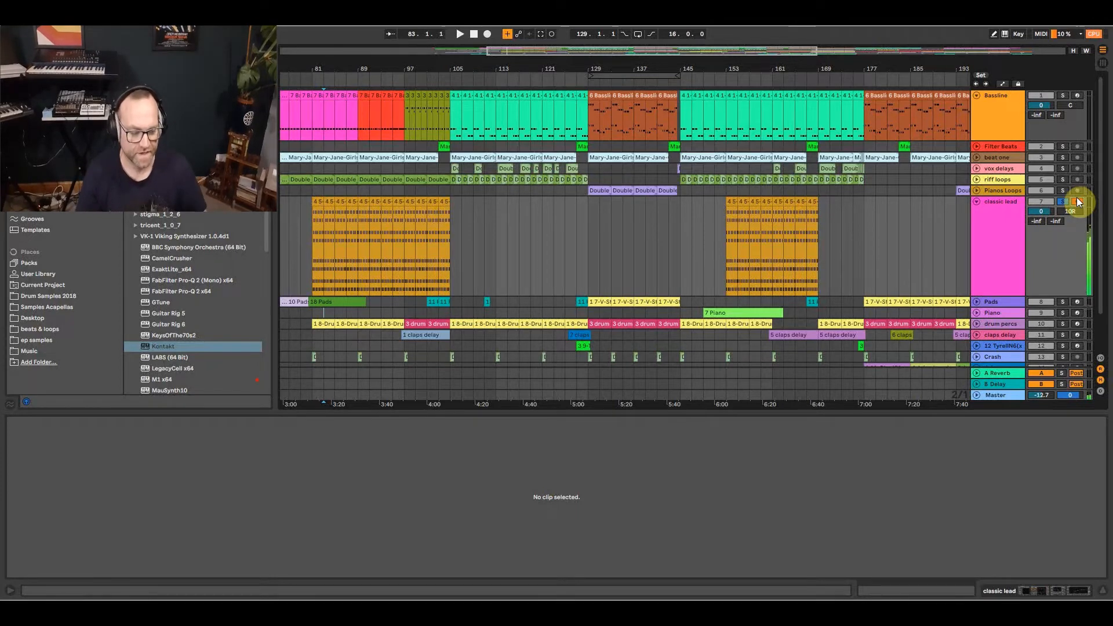
click(1054, 590)
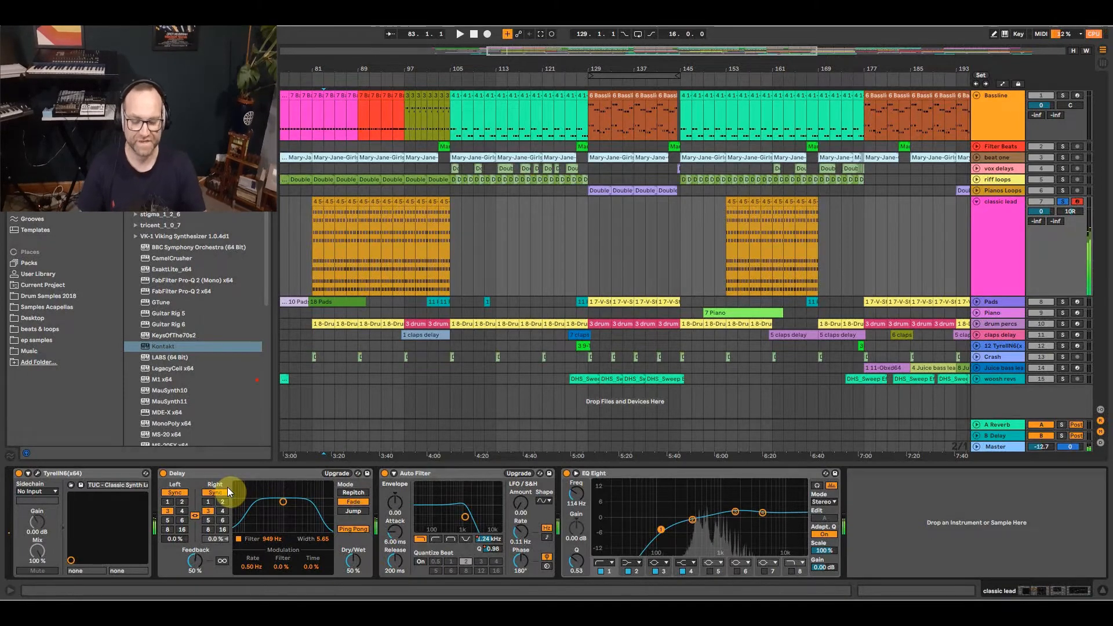
Play the soloed classic lead from bar 153 and again from bar 161 to hear its filter movement.
click(728, 227)
key(space)
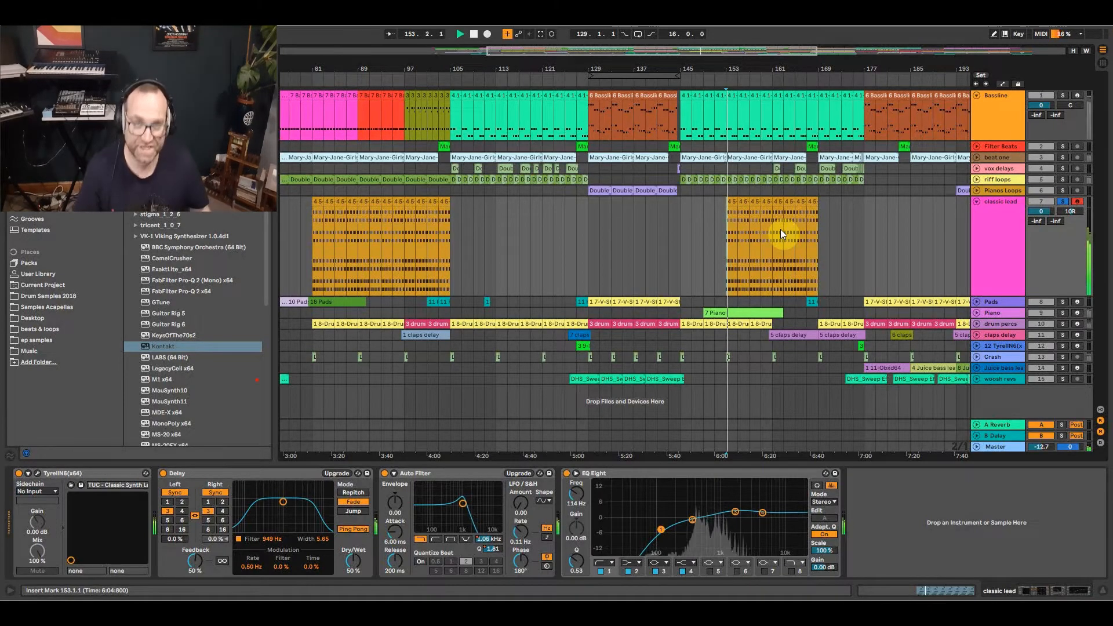
click(781, 230)
key(space)
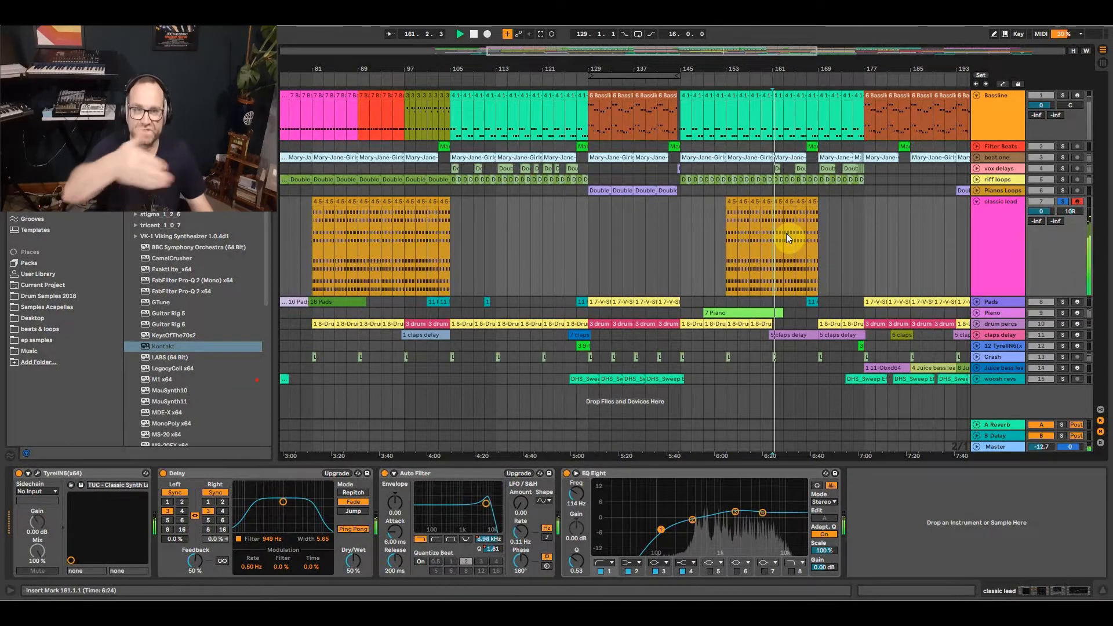
Unsolo and fold the classic lead track during playback, and set the insert marker to bar 169.
click(1074, 202)
click(828, 227)
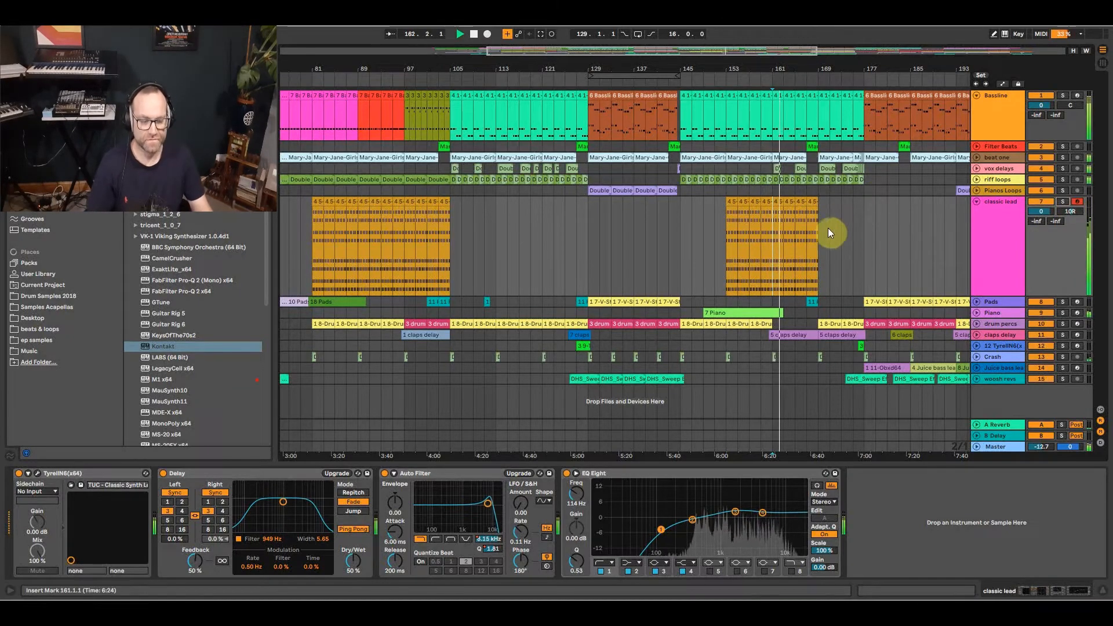
click(976, 201)
drag(829, 67, 691, 65)
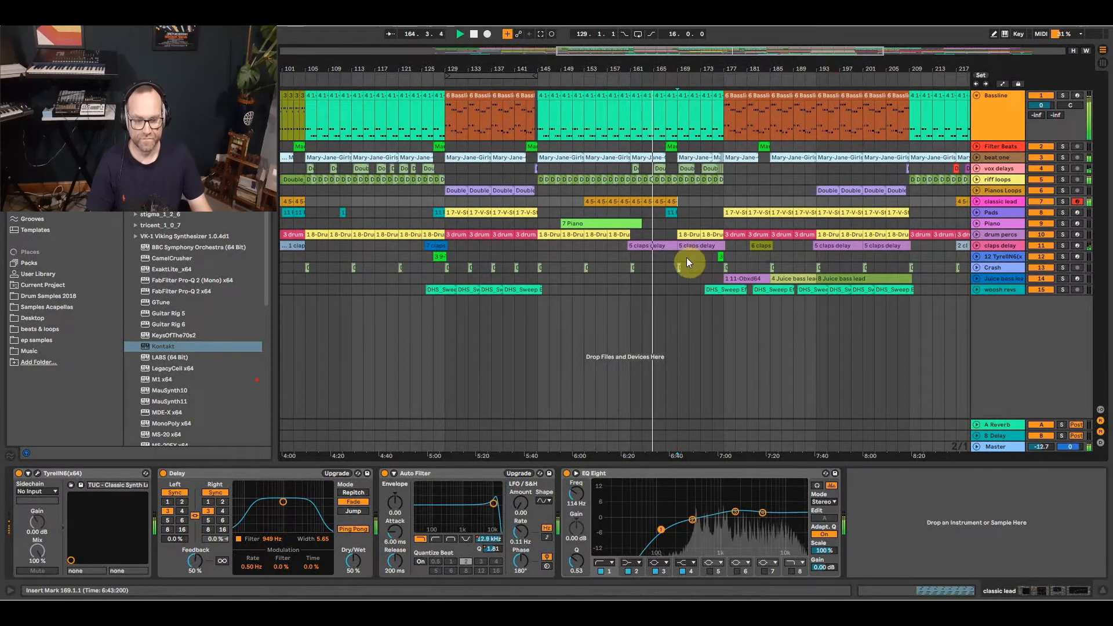
Select the Pads track, set the insert marker to bar 176 on the classic lead track and play from there.
click(682, 217)
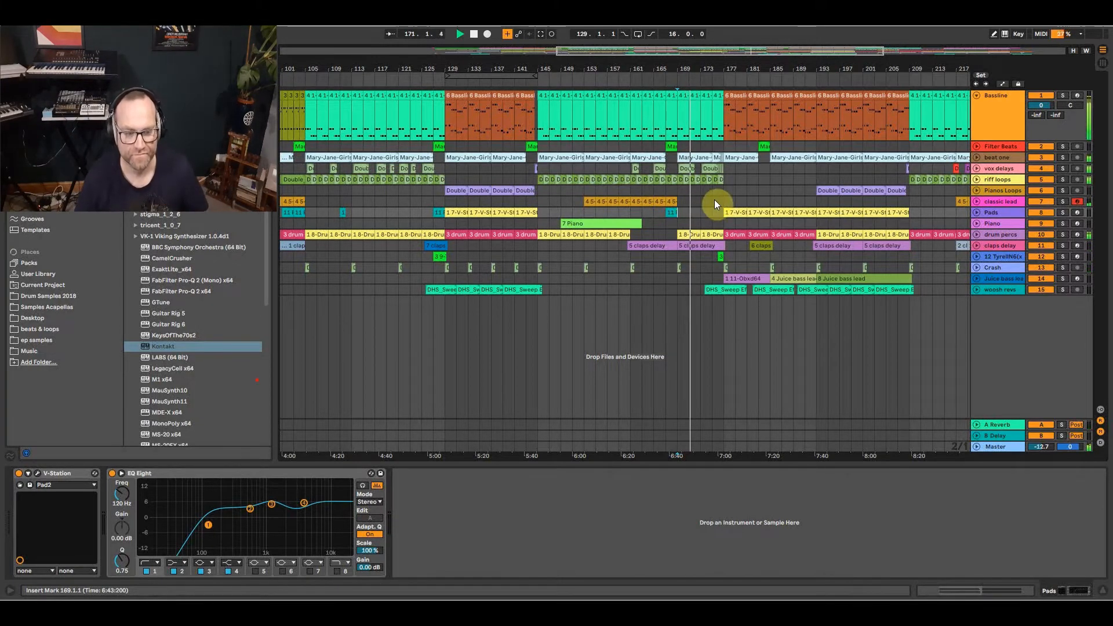
scroll(696, 110, up, 3)
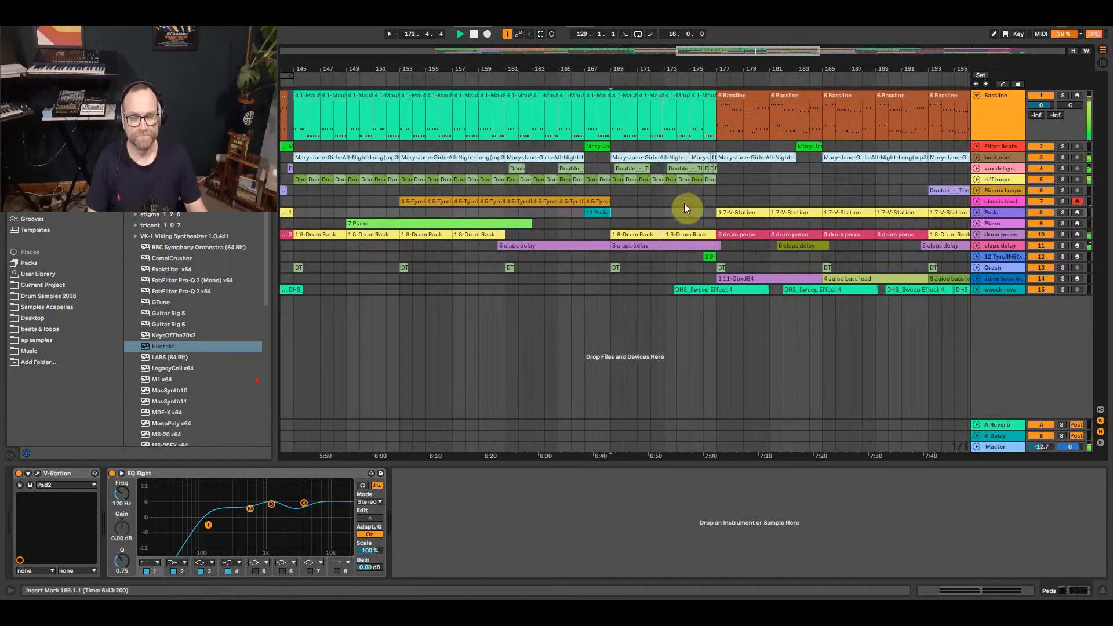
click(702, 201)
key(space)
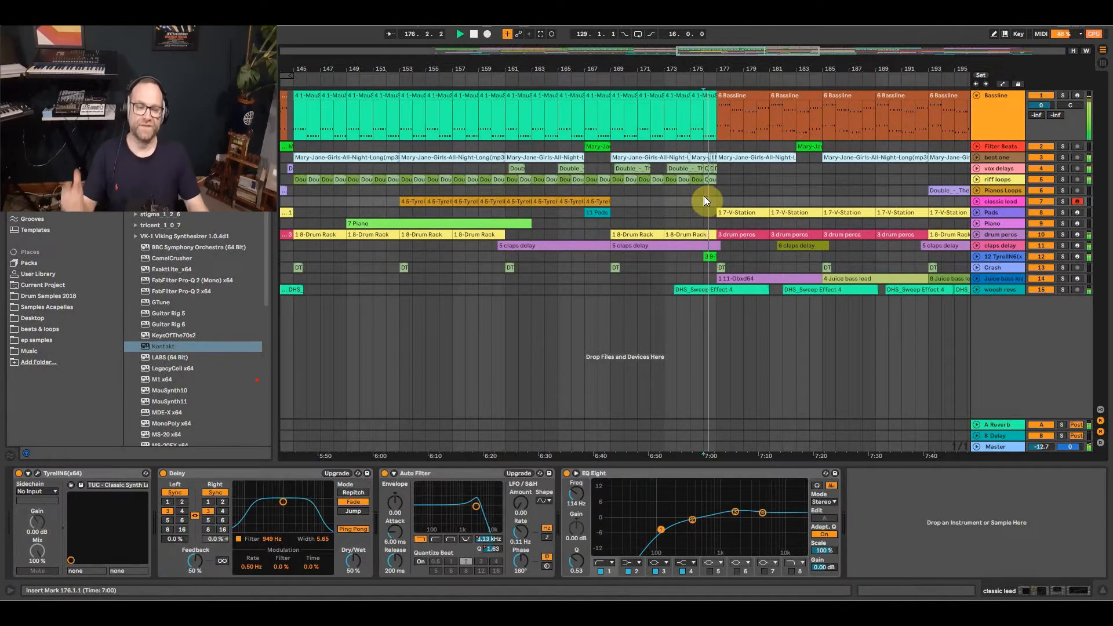
Solo the Juice bass lead track, unfold it and add the Pads track to the solo during playback.
click(1062, 278)
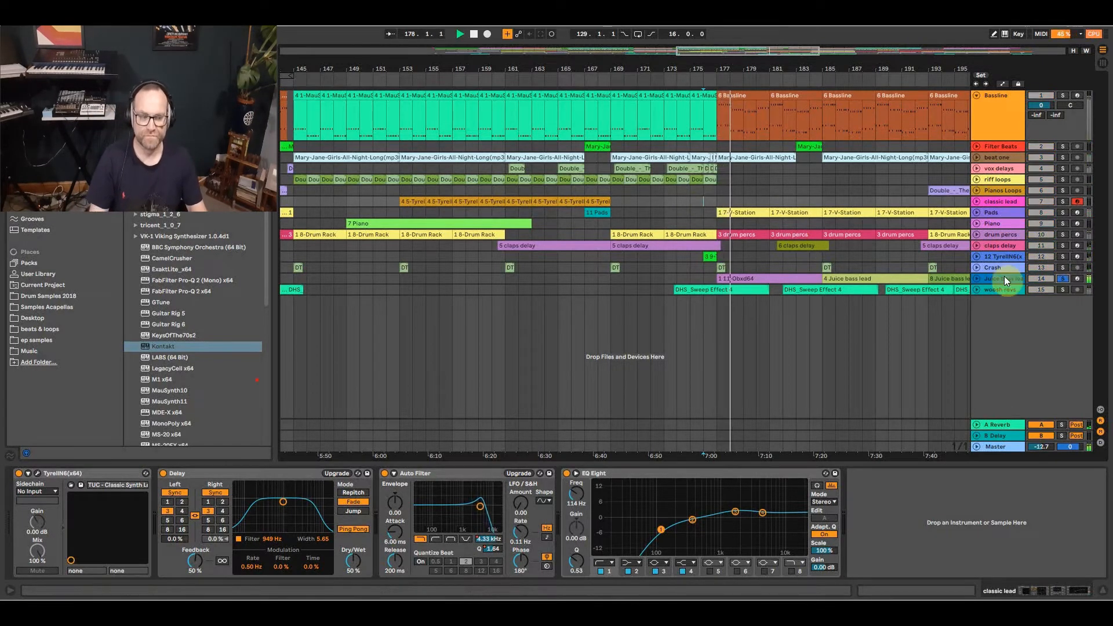
click(977, 278)
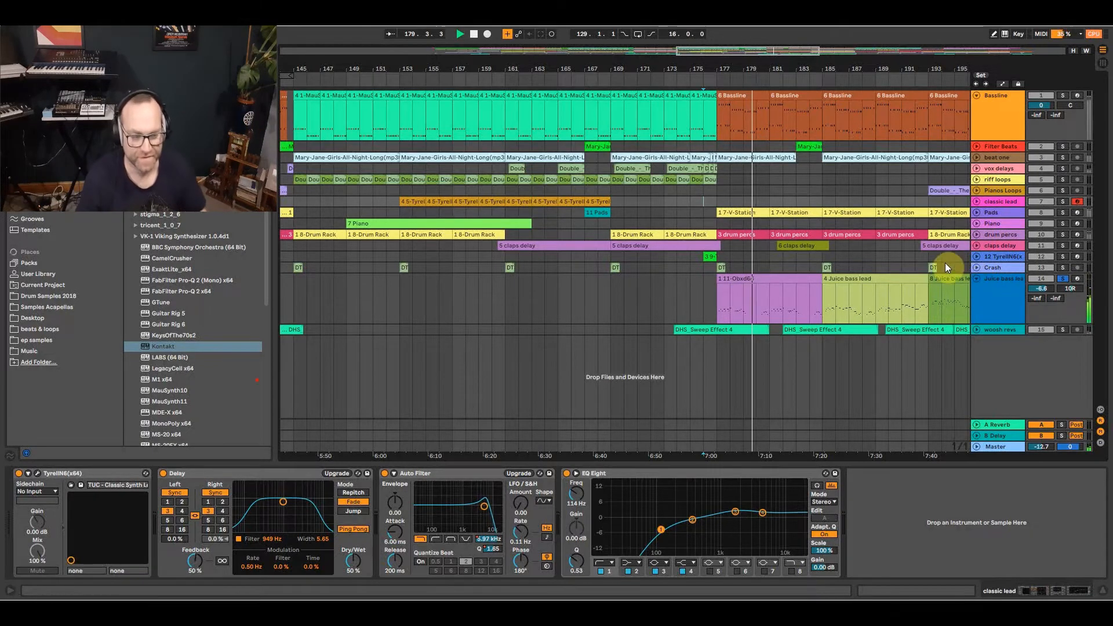
ctrl+click(1061, 215)
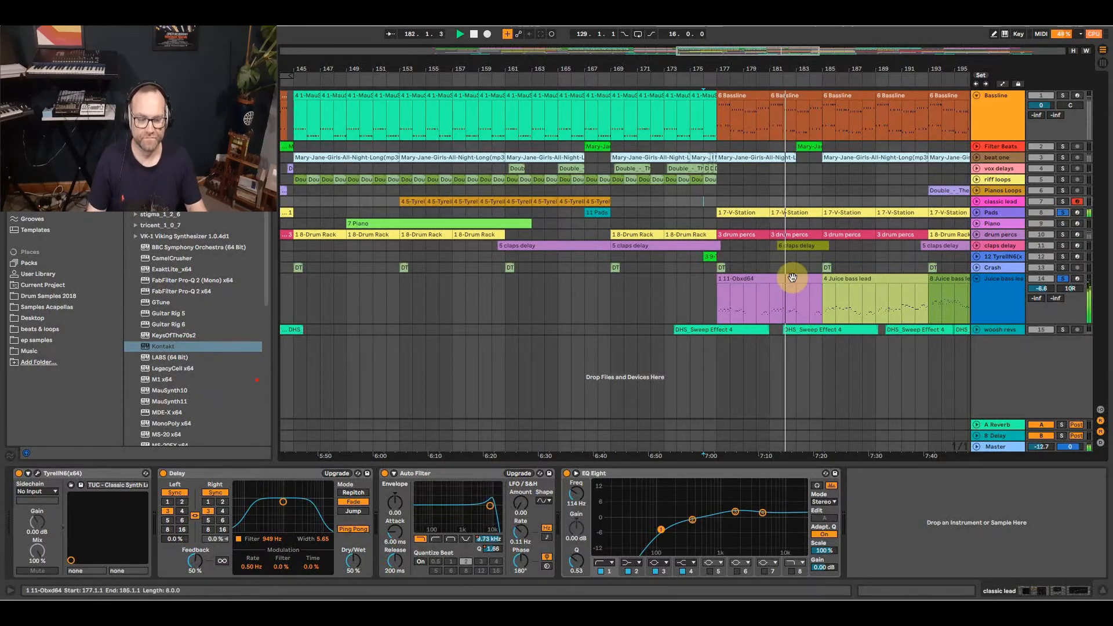
drag(852, 62, 739, 58)
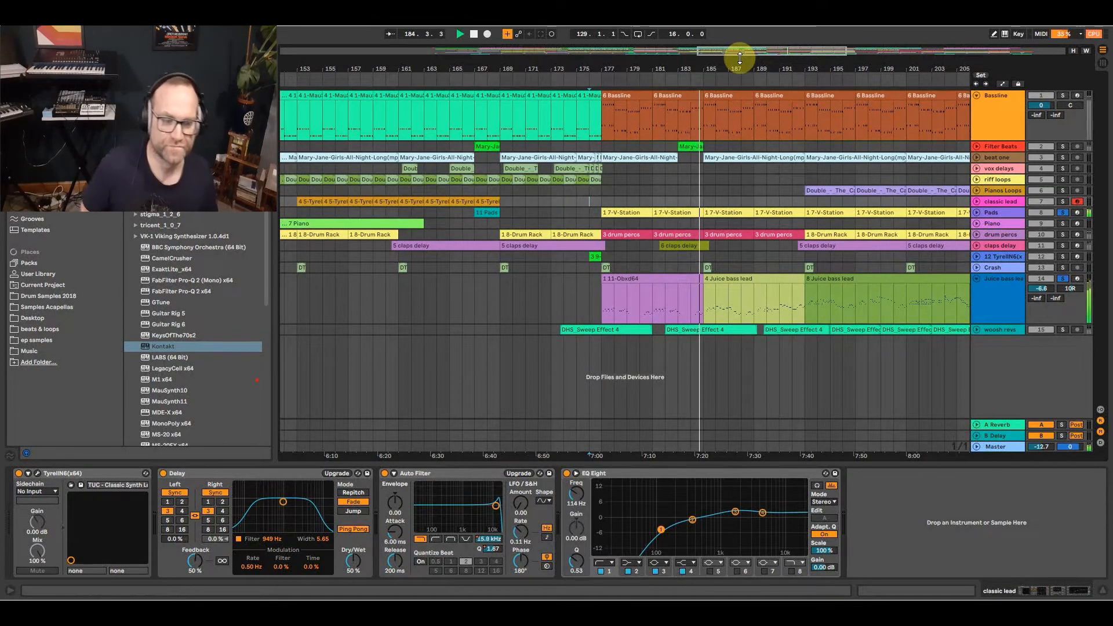
drag(733, 59, 679, 62)
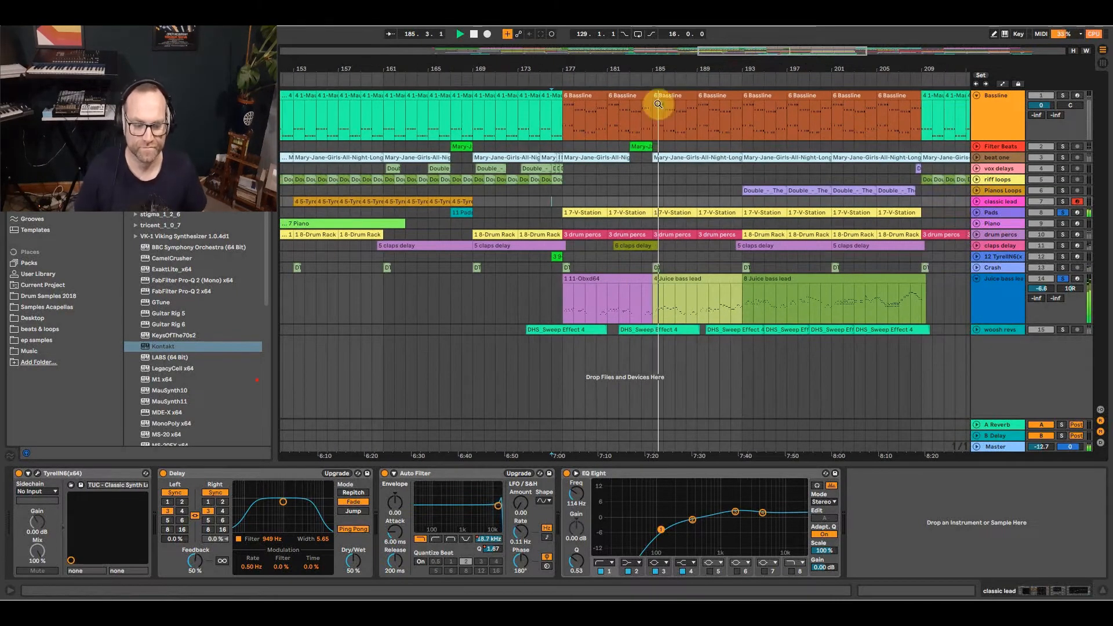
Select the Juice bass lead clip at bar 185 and view its TAL-NoiseMaker synth window, closing it again.
click(710, 276)
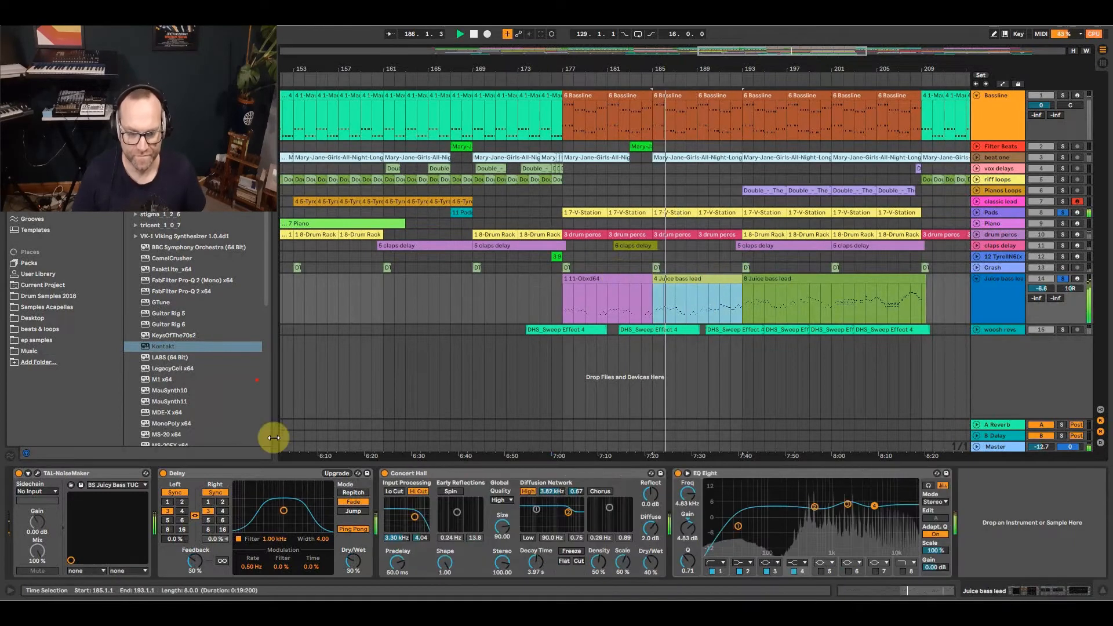
click(37, 473)
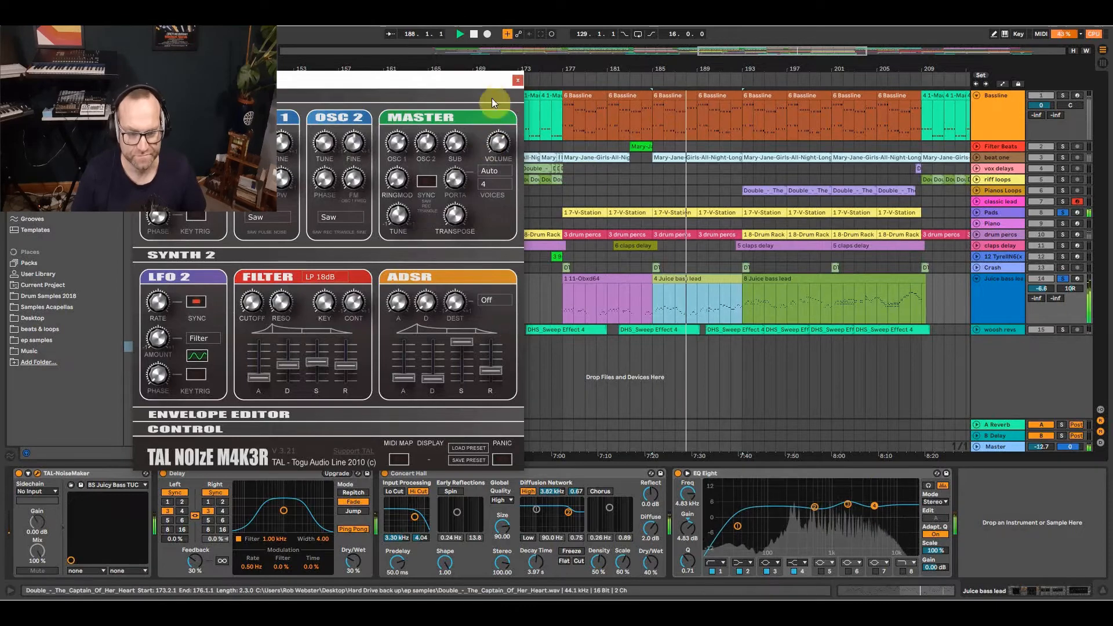
click(514, 80)
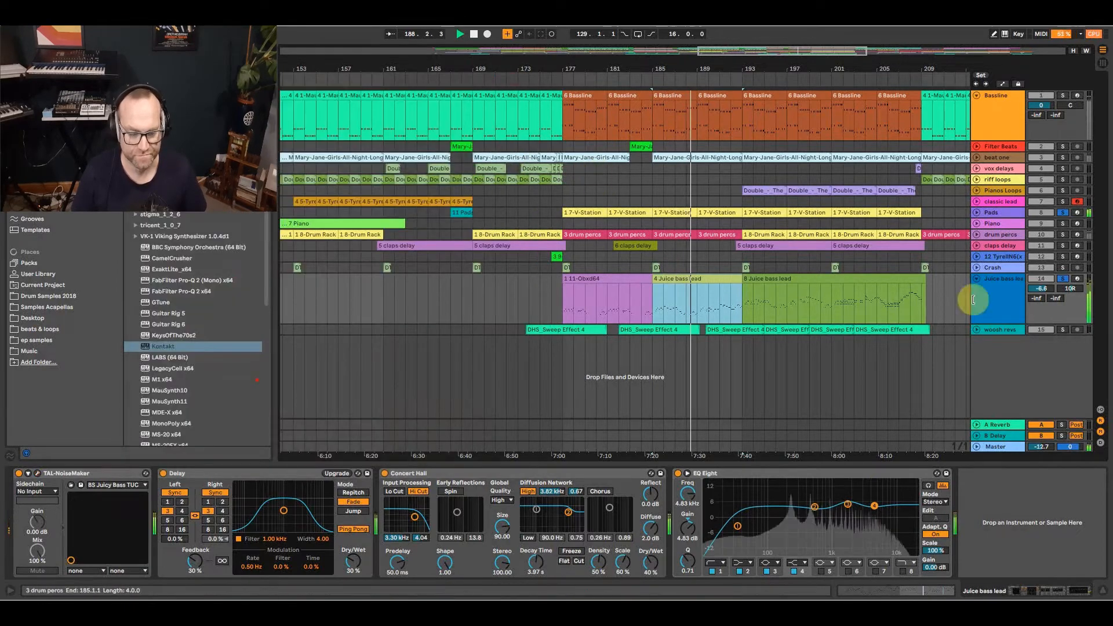
Play the end of the Juice bass lead section from bar 206 with the track unsoloed, and stop playback.
click(884, 314)
click(1059, 279)
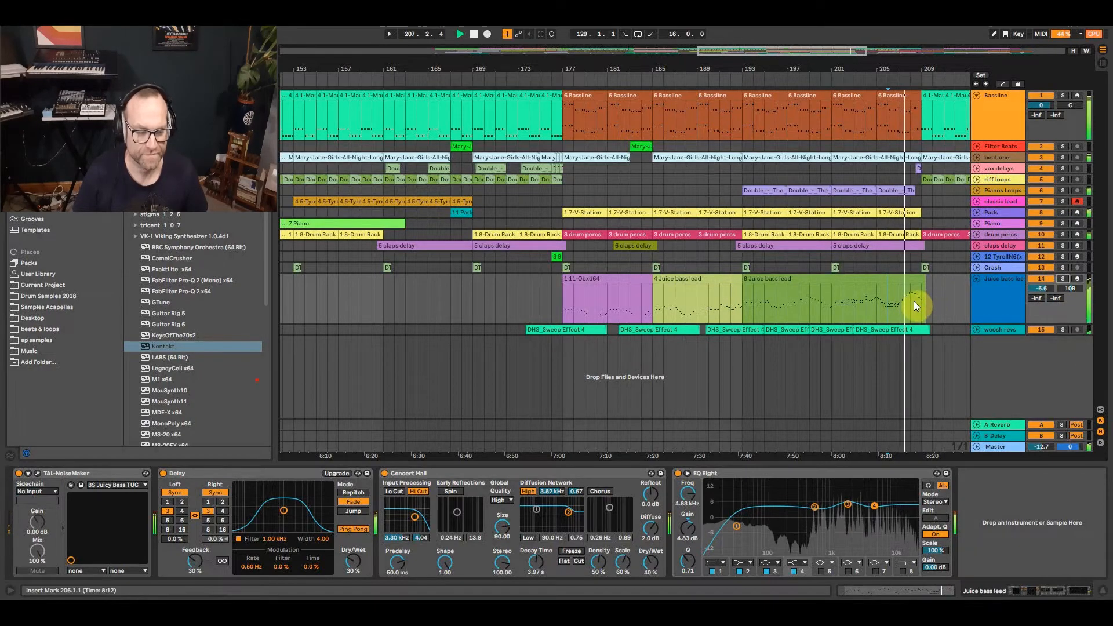
drag(909, 68, 686, 65)
key(space)
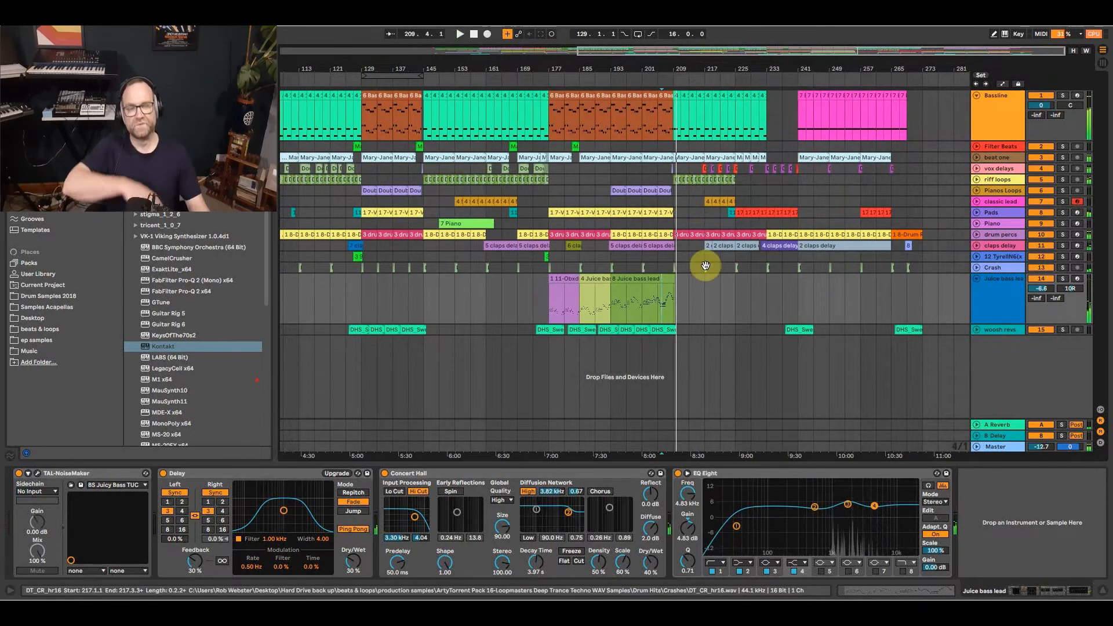
Play the returning classic lead from bar 217, and set the insert marker to bar 233.
click(680, 294)
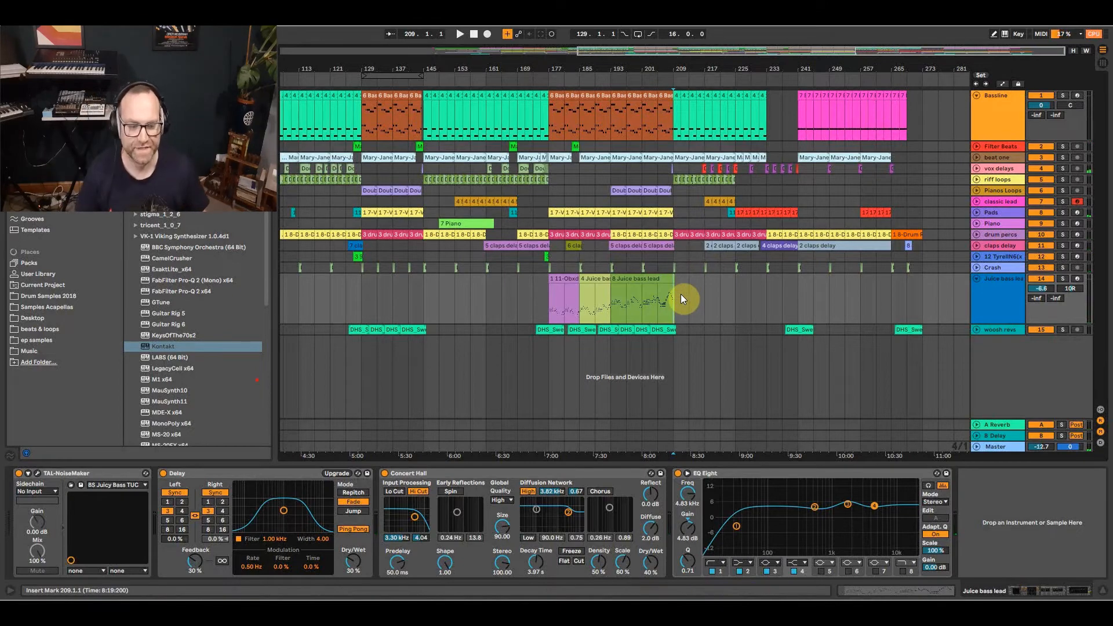
click(705, 292)
click(705, 203)
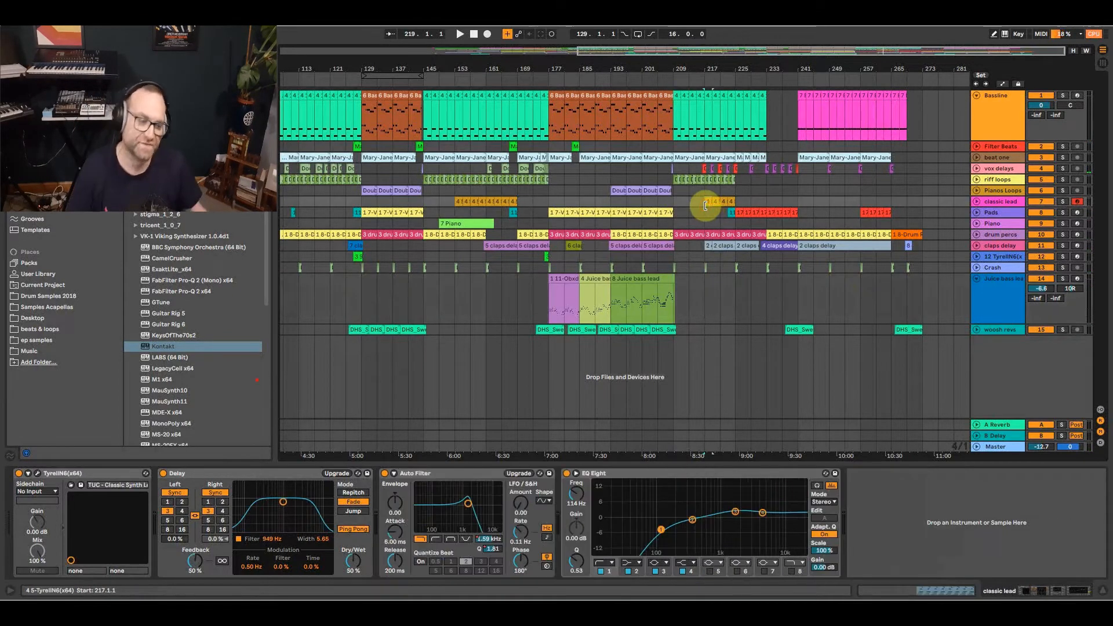
key(space)
click(740, 213)
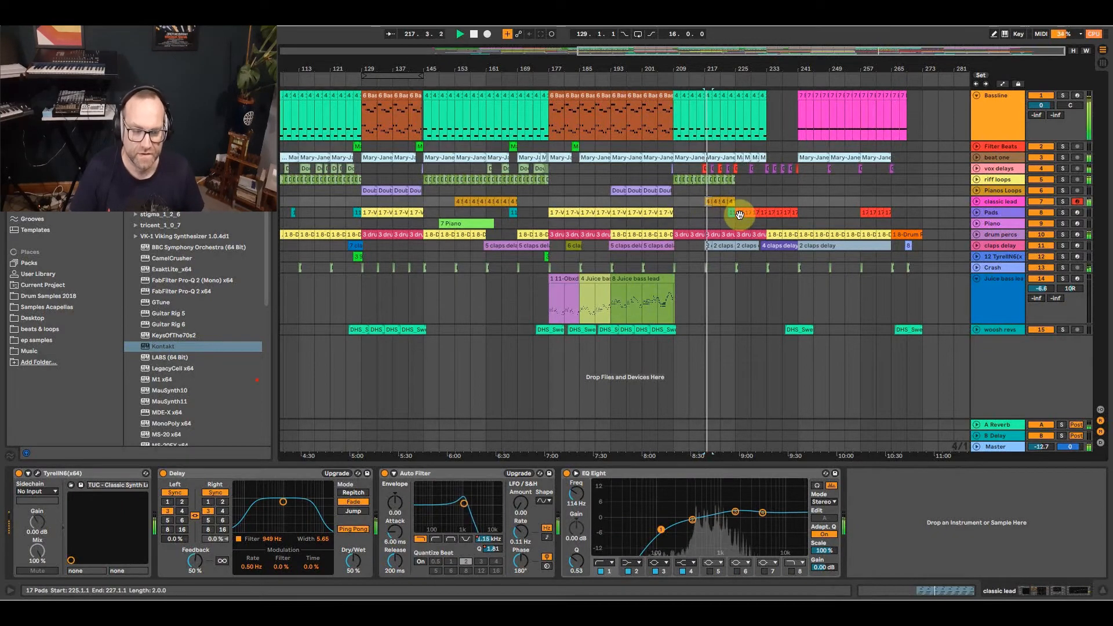
click(764, 224)
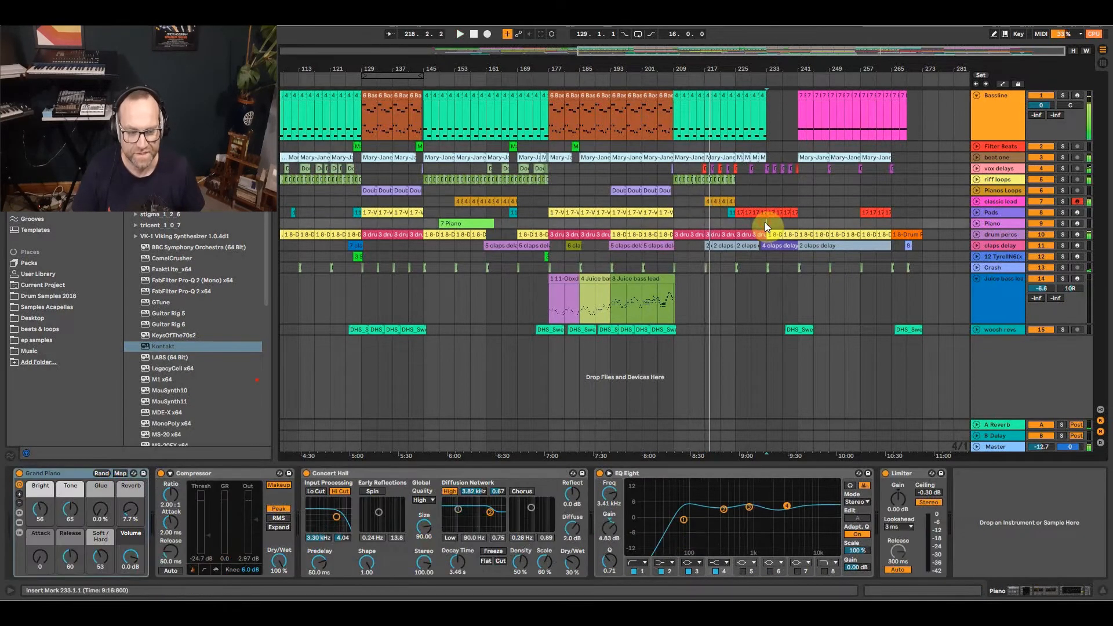
click(767, 211)
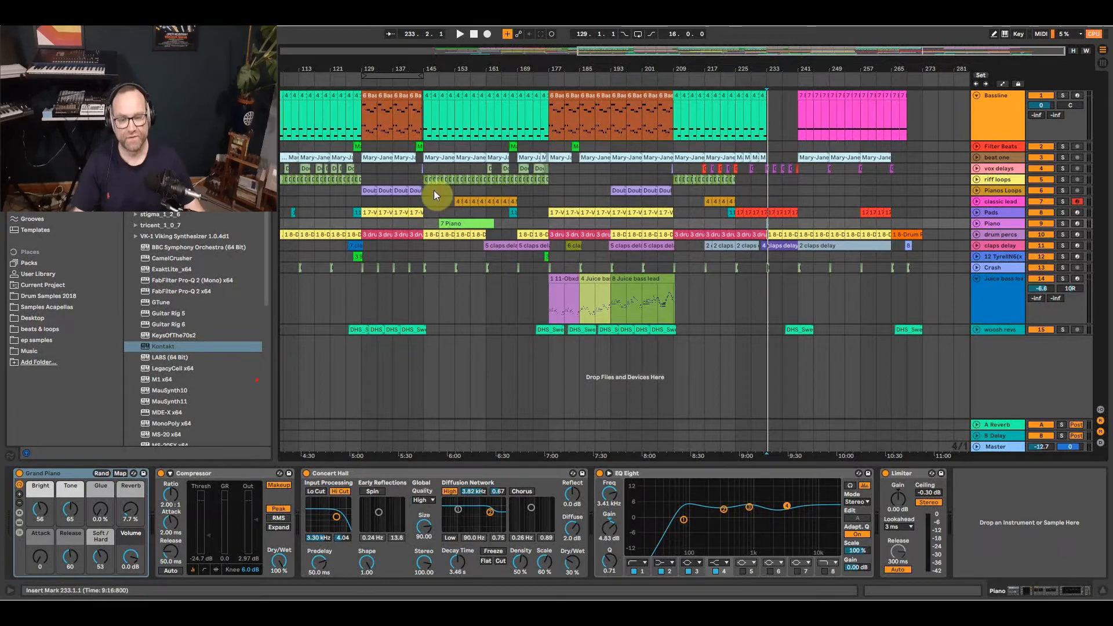
Select the vox delays clip near bar 113 and show the Pads and Pianos Loops devices, ending with the insert marker at bar 125.
drag(371, 68, 513, 68)
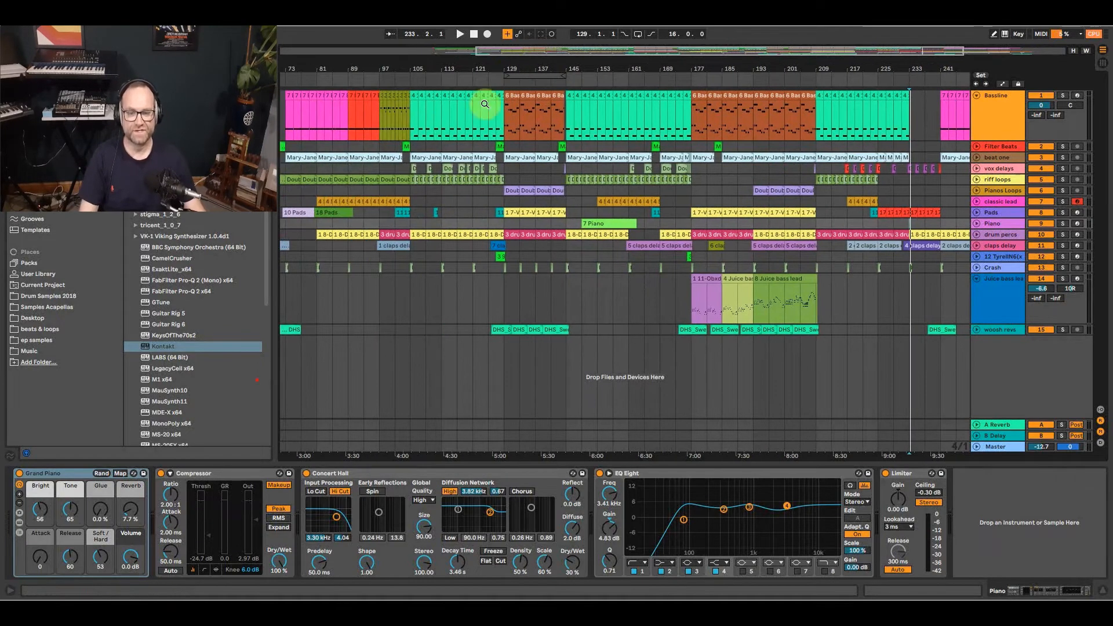
click(449, 168)
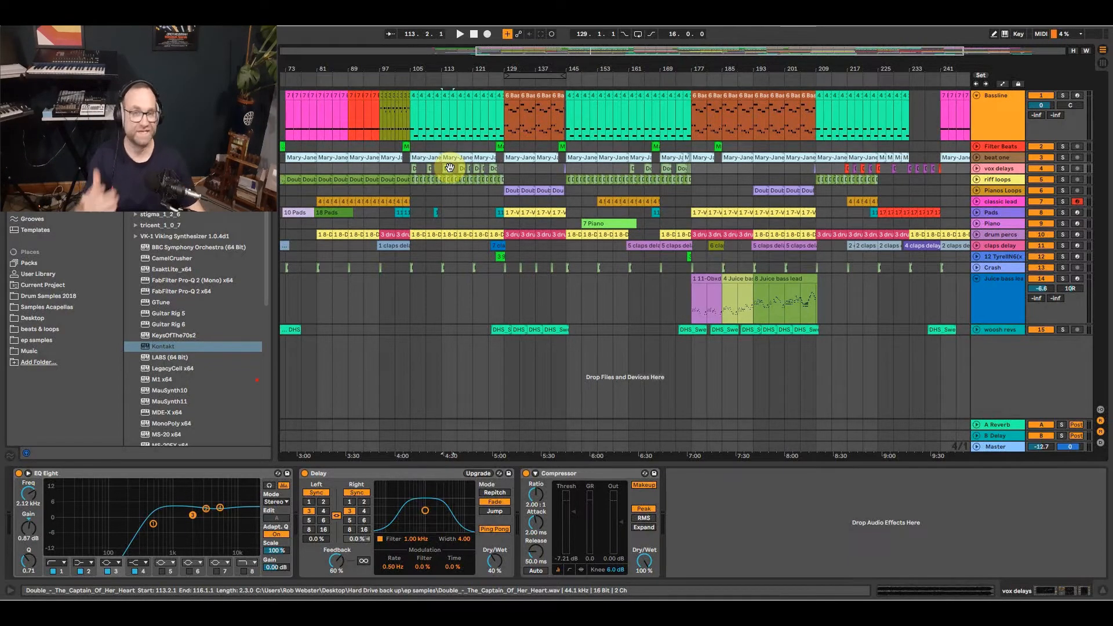
click(444, 209)
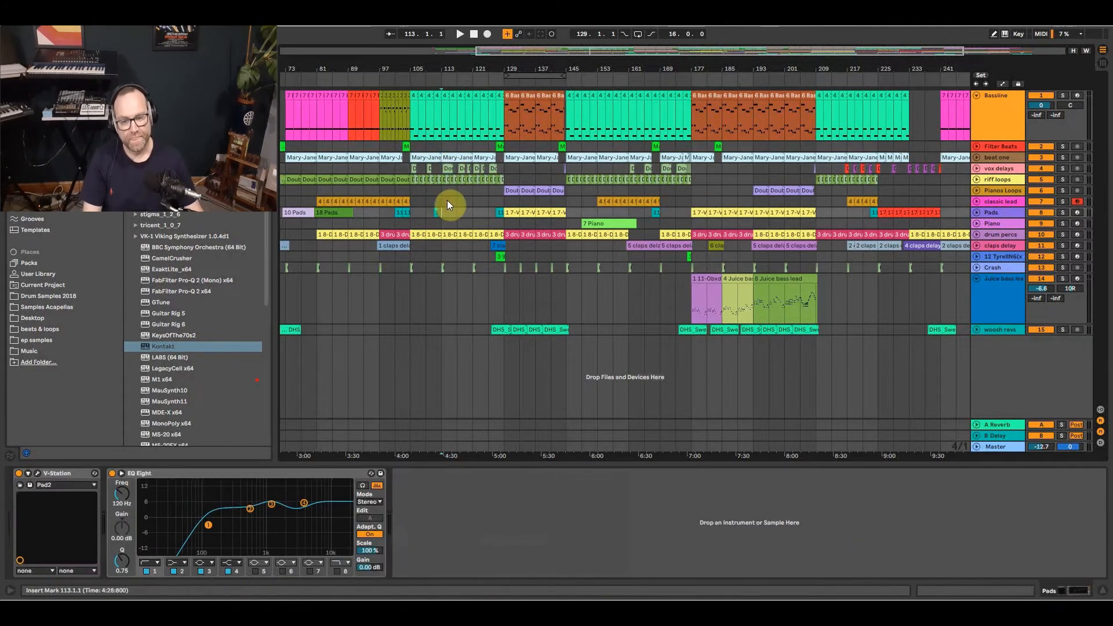
click(492, 194)
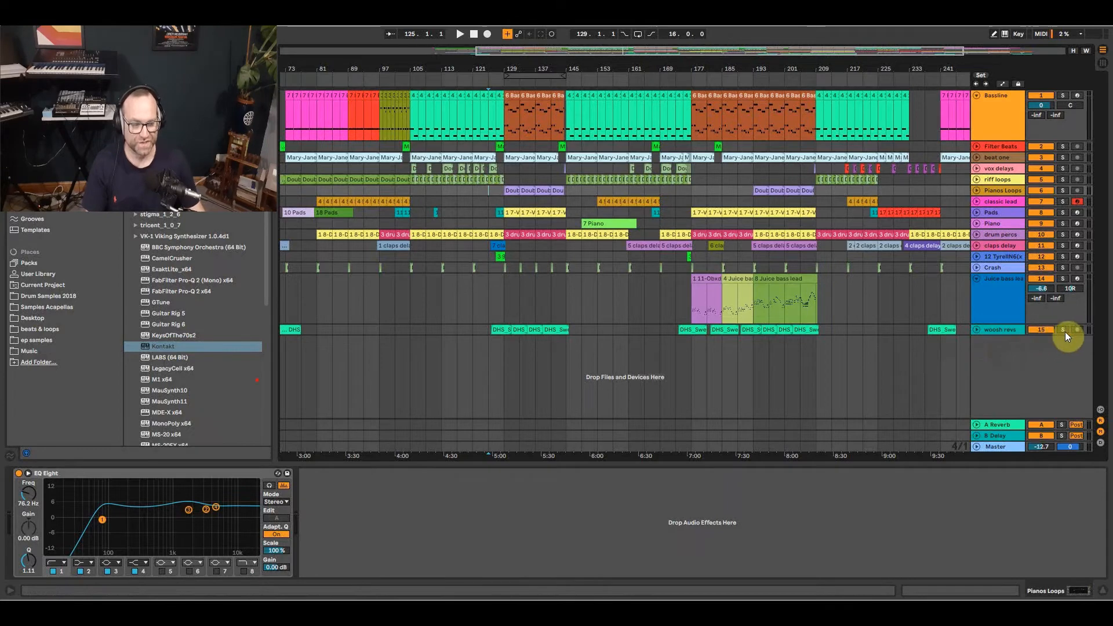
Unfold the woosh revs track and play from bar 185 with woosh revs, Juice bass lead and Pads soloed.
click(977, 329)
click(725, 364)
key(space)
click(1063, 278)
click(1062, 212)
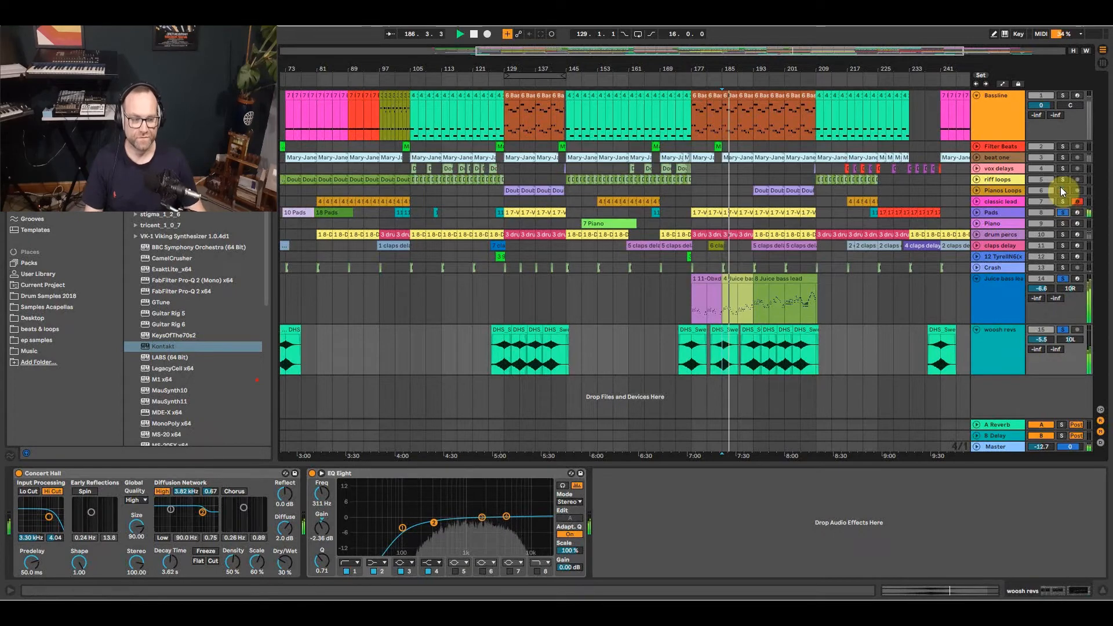
Add the Bassline and beat one tracks to the solo, unsolo Pads and stop playback.
click(1063, 96)
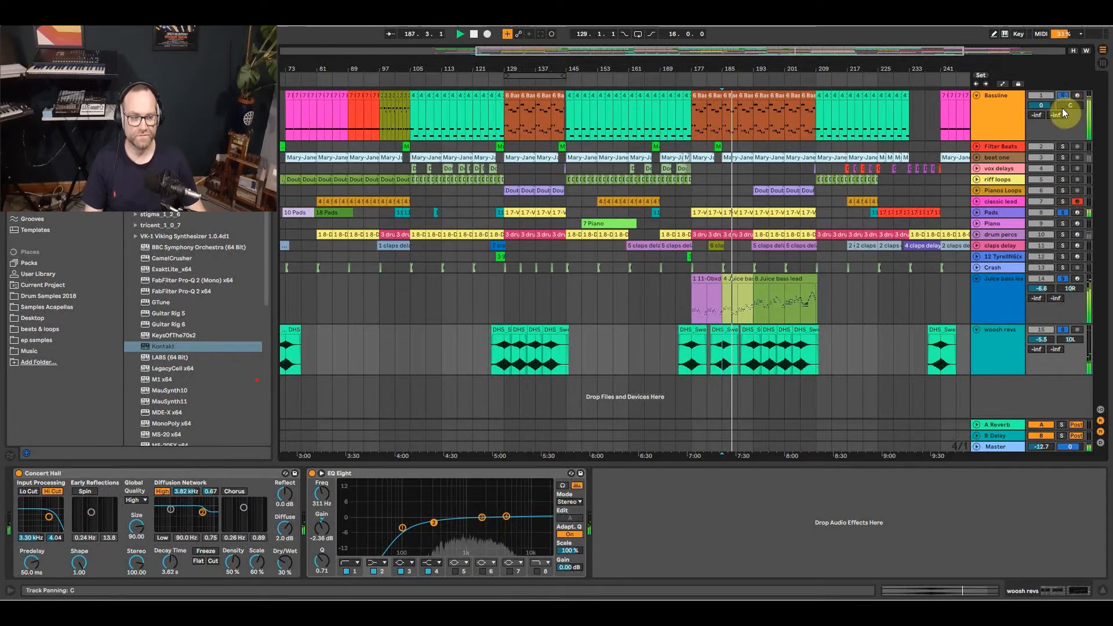
click(1063, 158)
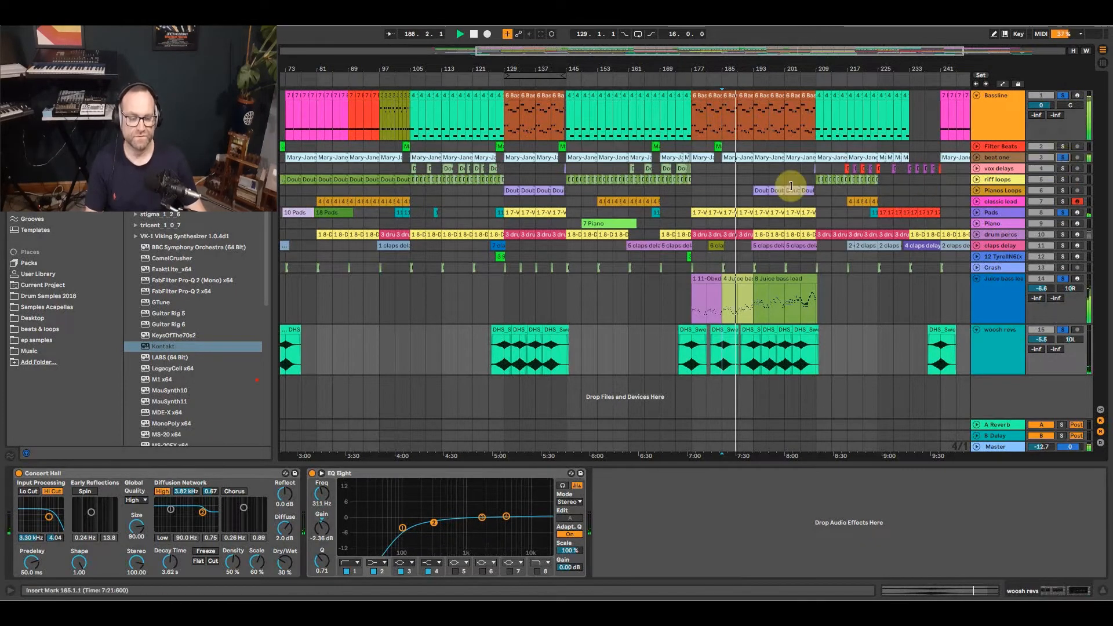
click(1063, 212)
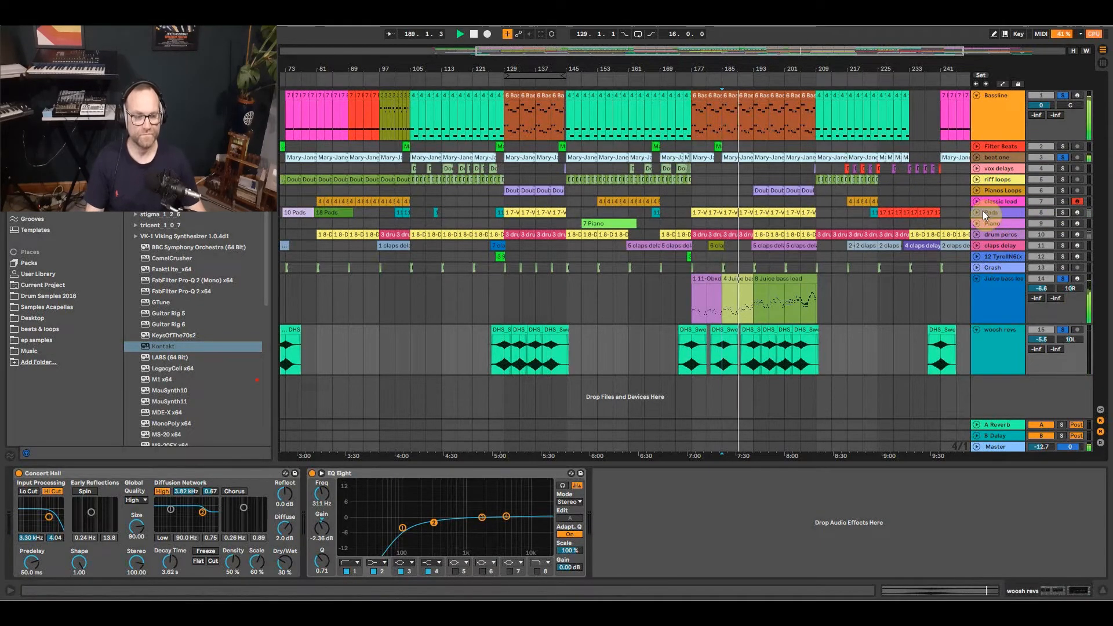
key(space)
Select the Piano clip at bar 149, solo and arm the Piano track, and play it.
click(1013, 187)
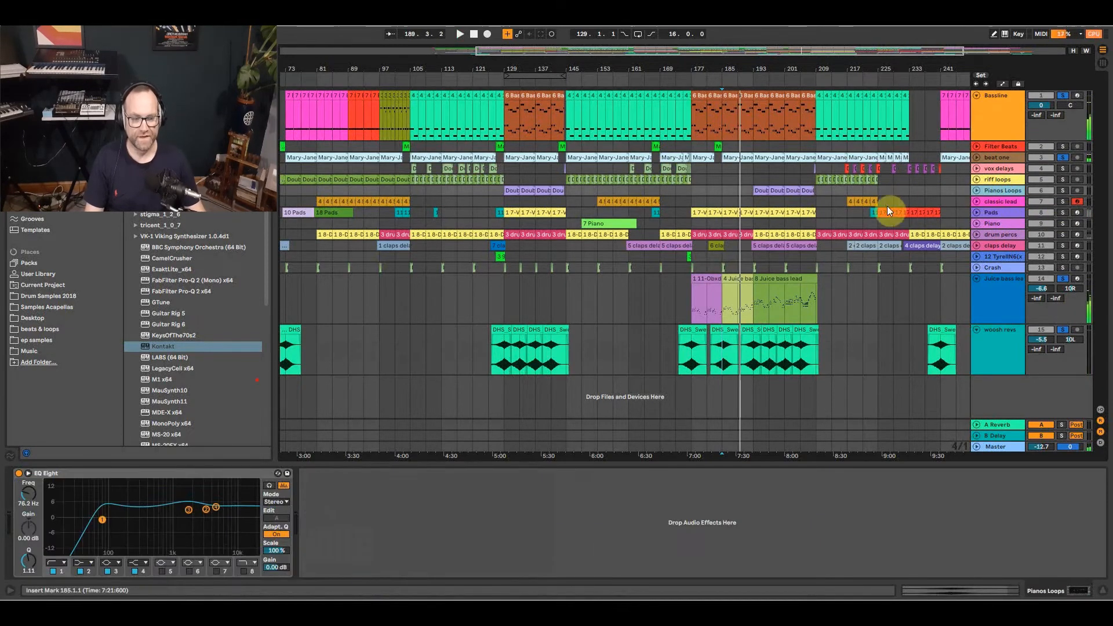
click(586, 223)
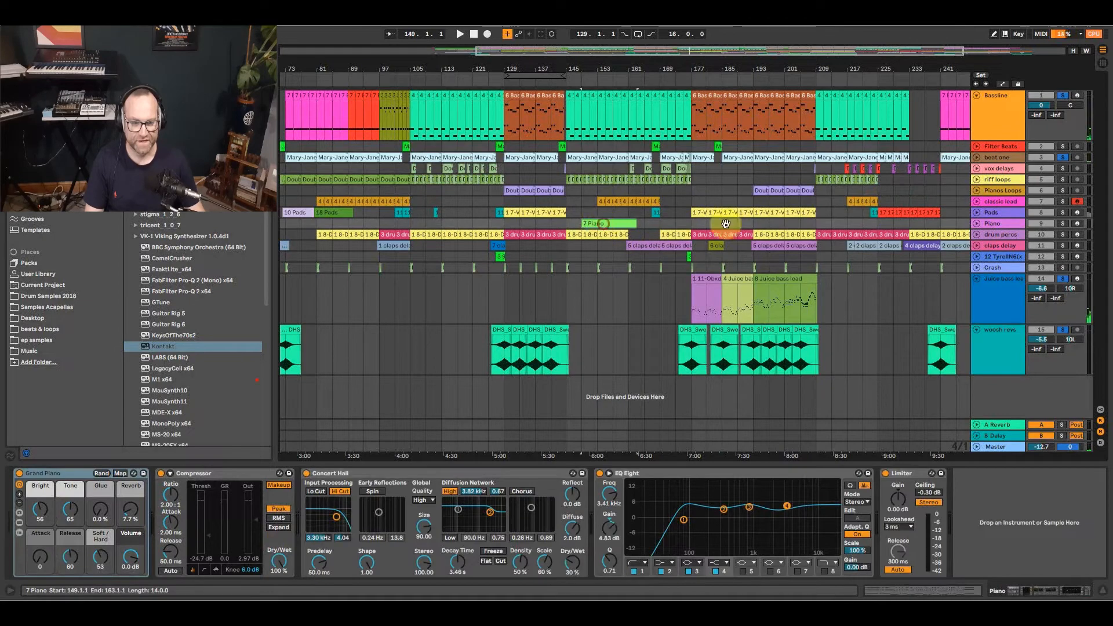
click(1067, 222)
key(space)
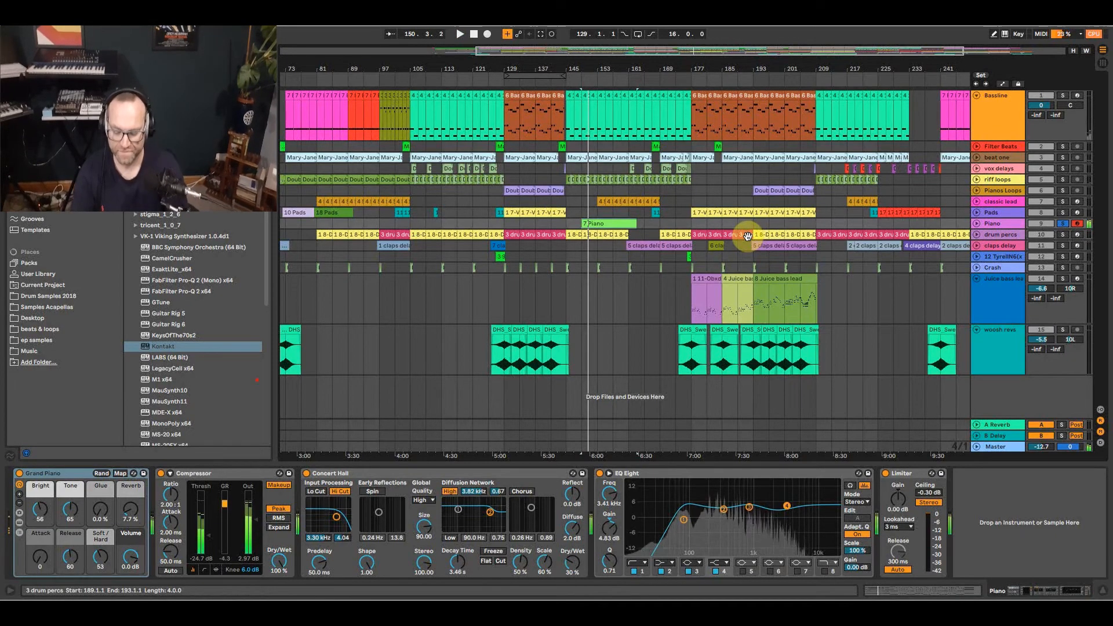
Replay the piano part from bar 149 with Bassline and drum percs soloed alongside it, toggling the bassline's solo to compare.
key(space)
click(1063, 95)
click(1057, 223)
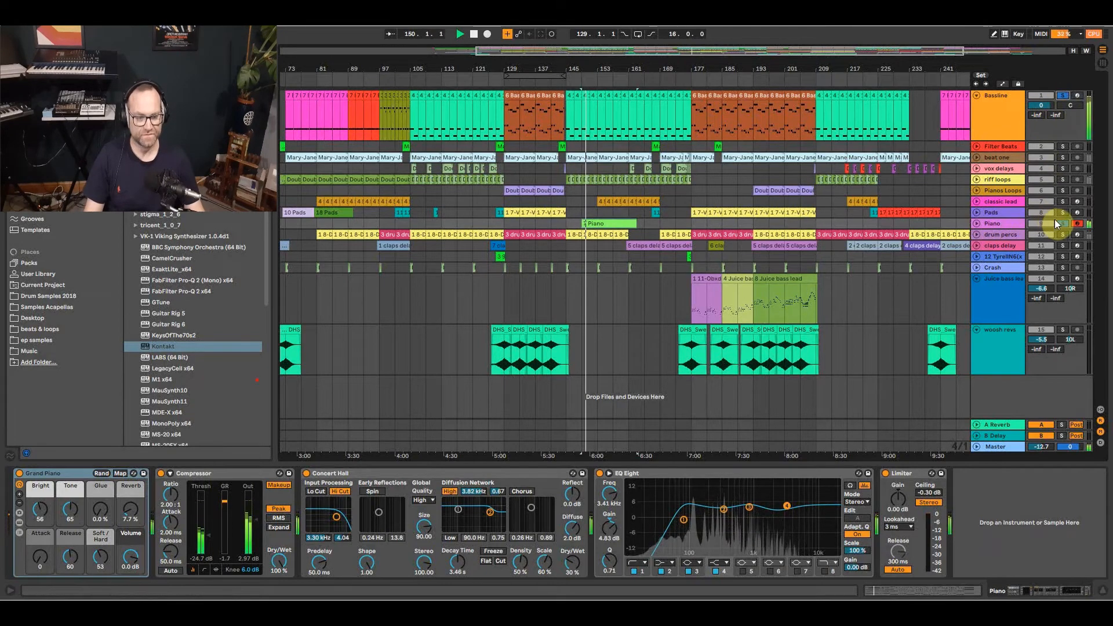
click(1062, 235)
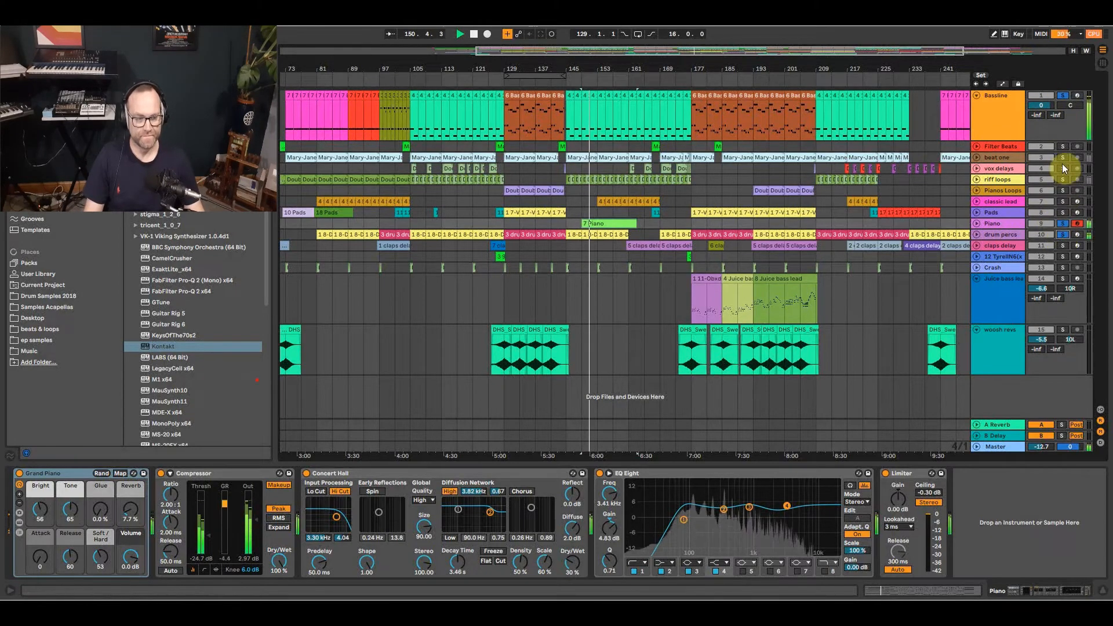
click(1064, 95)
click(1062, 95)
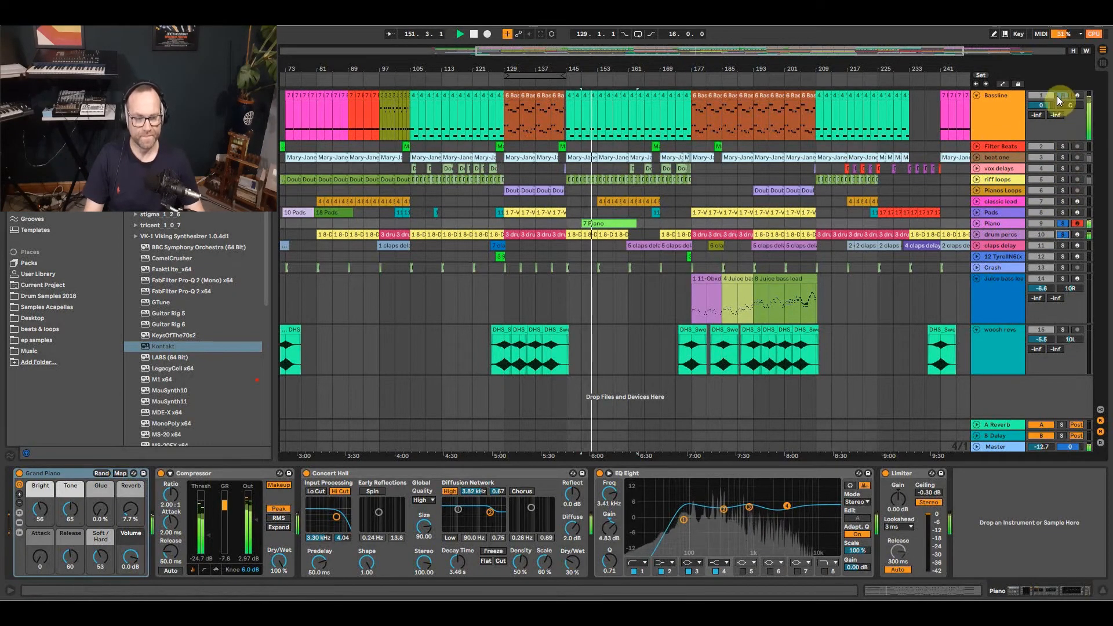
Examine the Piano clip's MIDI notes in an enlarged note editor during playback, and unsolo the Piano track.
double_click(596, 222)
drag(588, 413, 597, 180)
scroll(520, 385, up, 3)
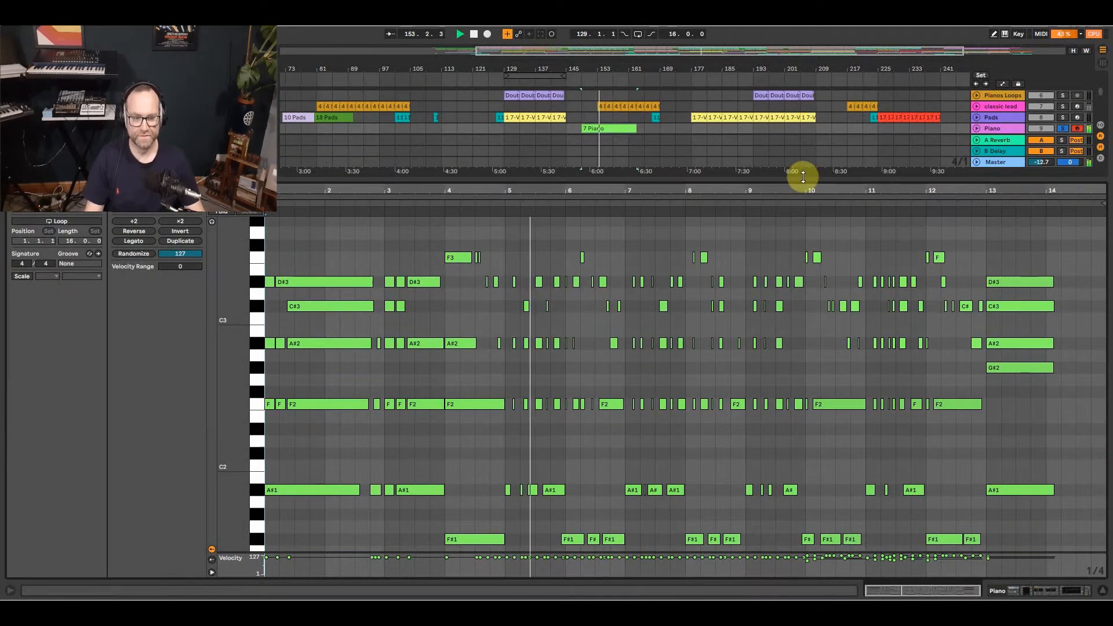
drag(802, 177, 802, 231)
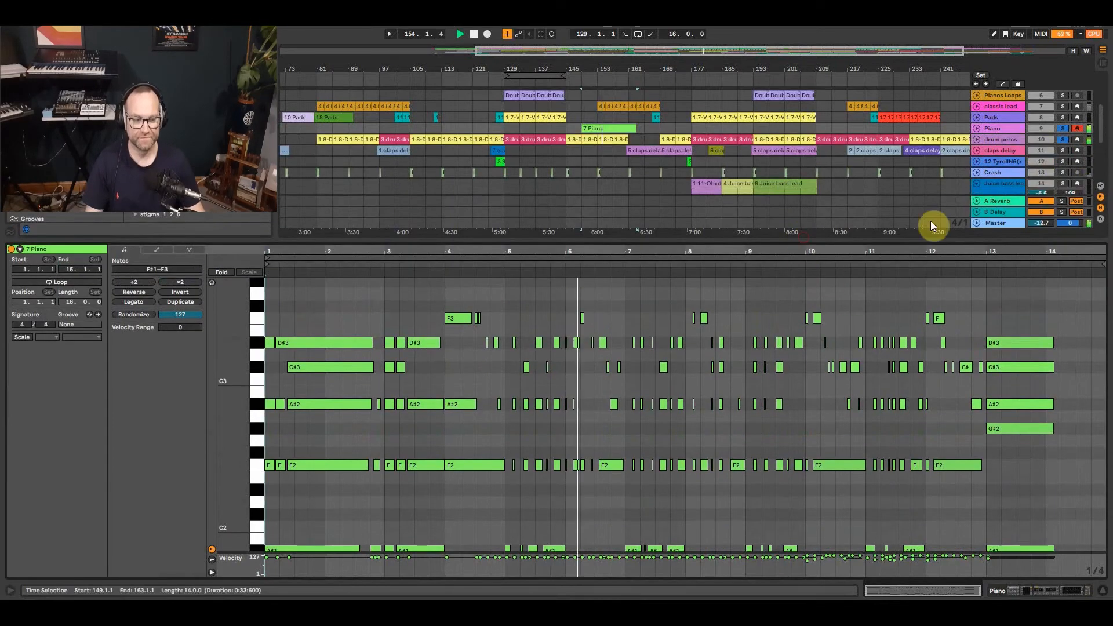
click(1063, 128)
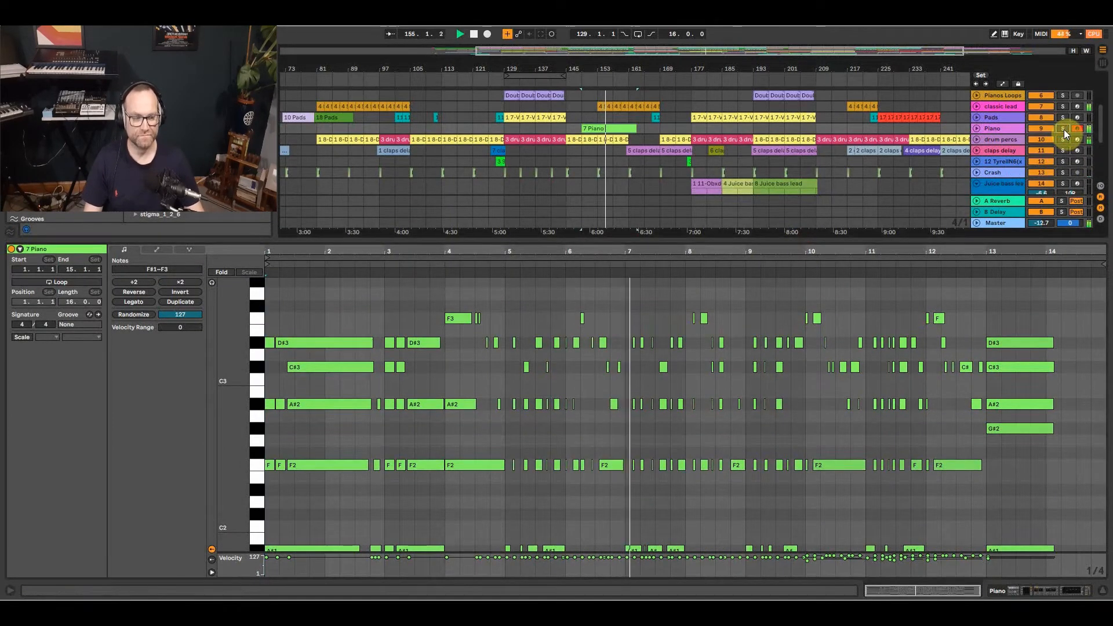
Enlarge the arrangement area and play the track from bar 217.
drag(880, 237, 823, 366)
click(663, 225)
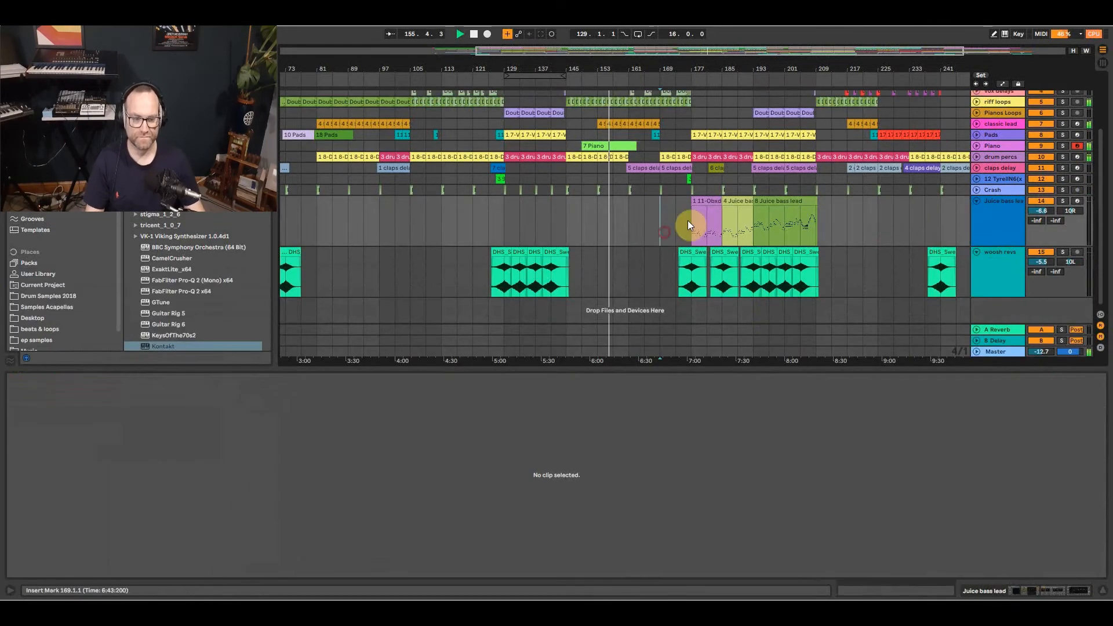
click(845, 216)
scroll(811, 174, right, 3)
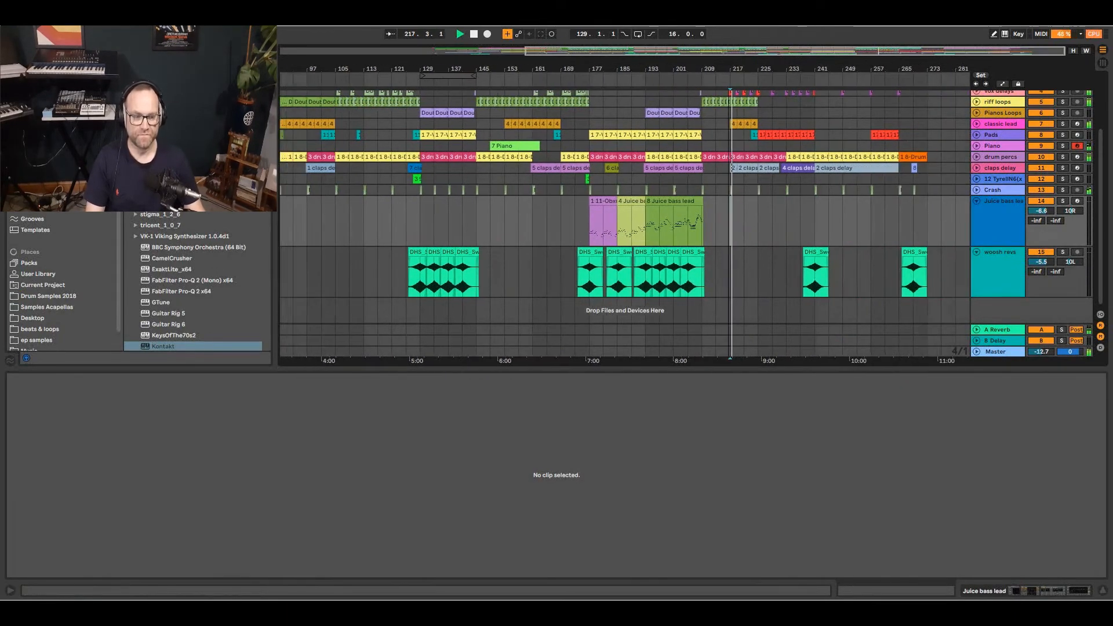
scroll(790, 236, up, 4)
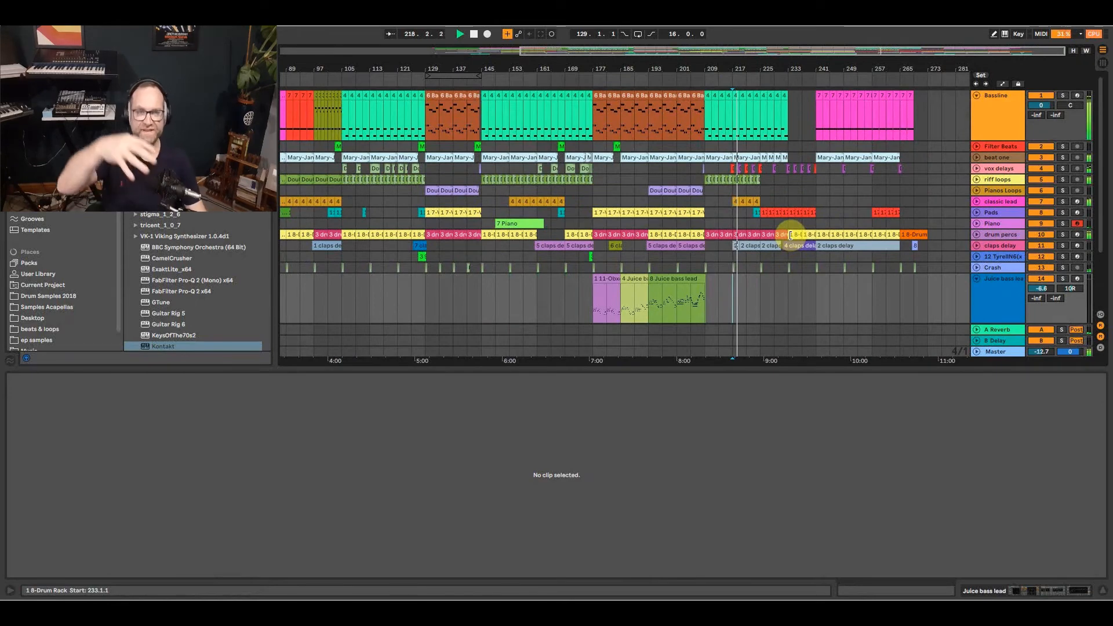
Play the section from bar 233 and collapse the Bassline track.
click(788, 190)
key(space)
key(space)
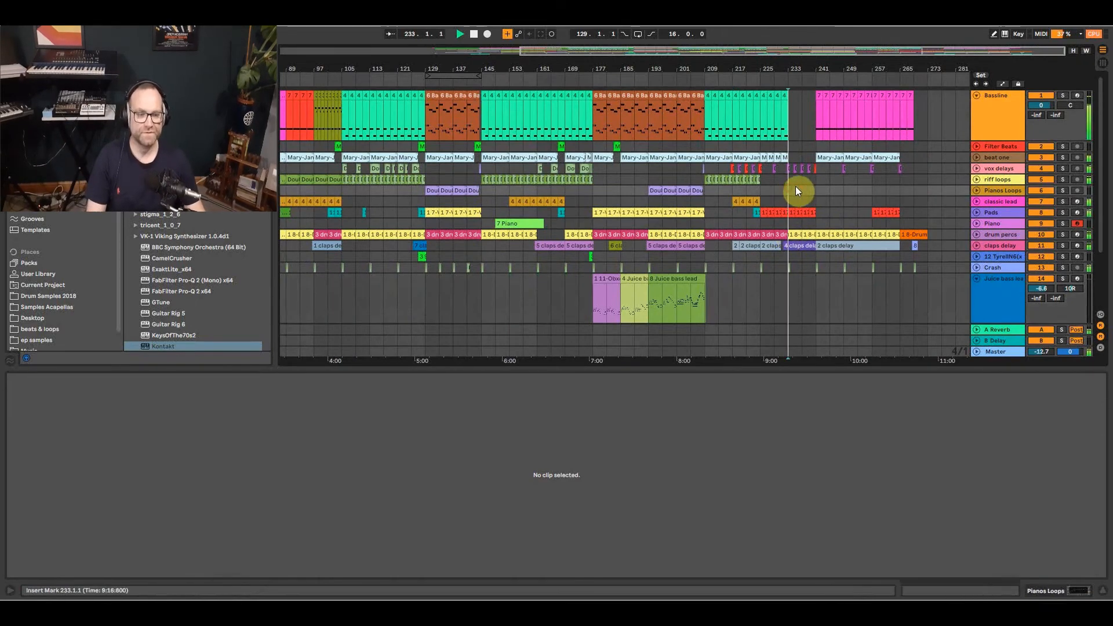
drag(815, 65, 816, 87)
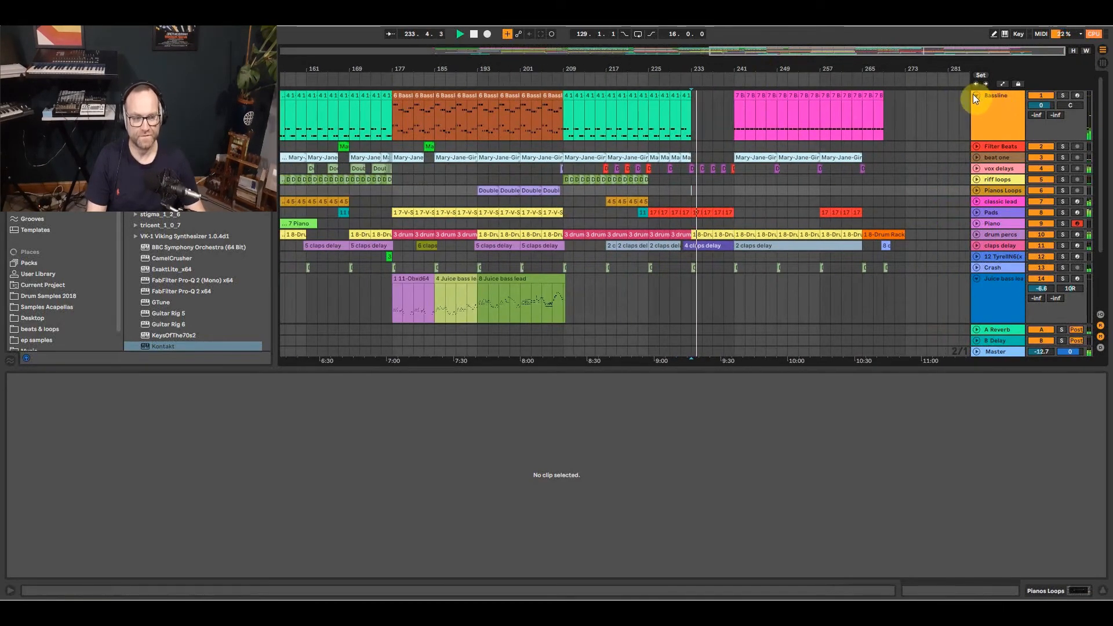
click(974, 95)
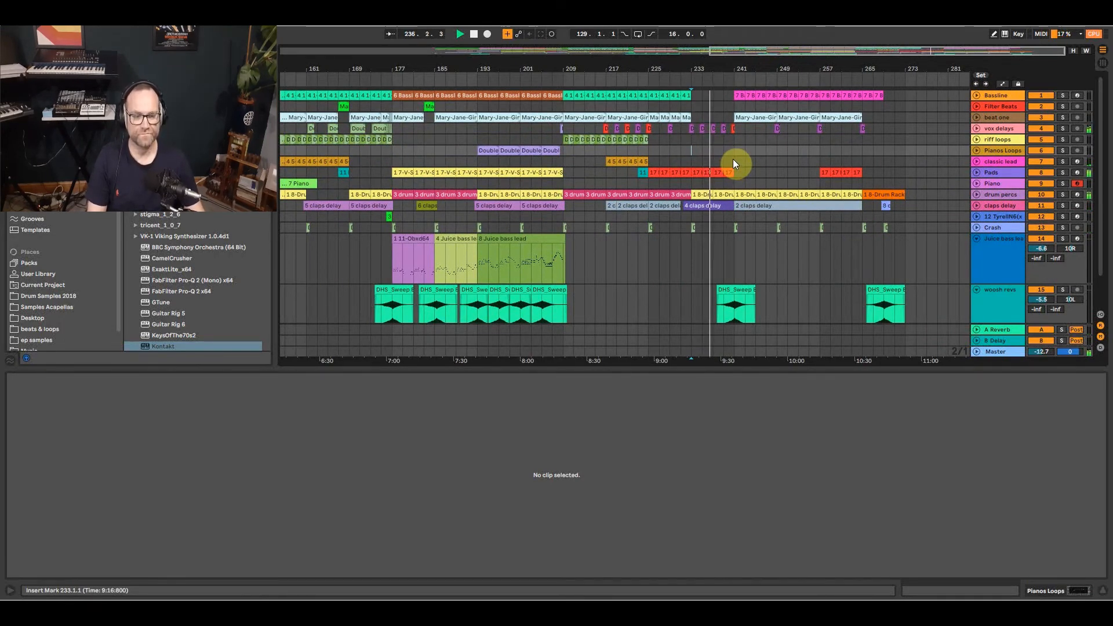
Expand the Pads track and examine its V-Station and EQ Eight devices while the section around bar 237 plays.
click(975, 172)
click(707, 182)
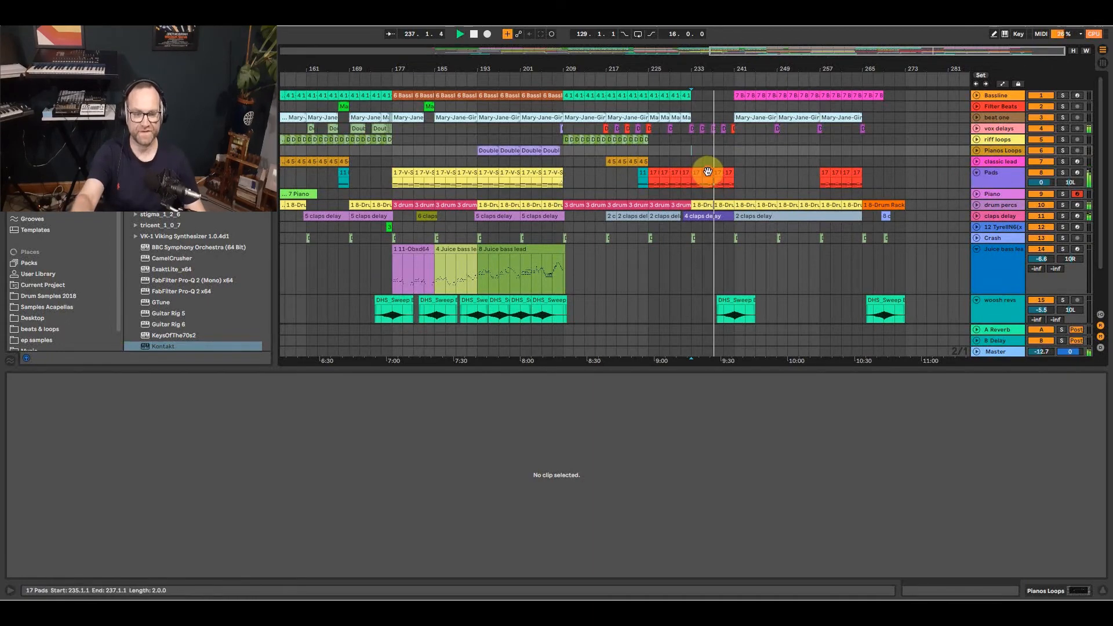
click(1046, 590)
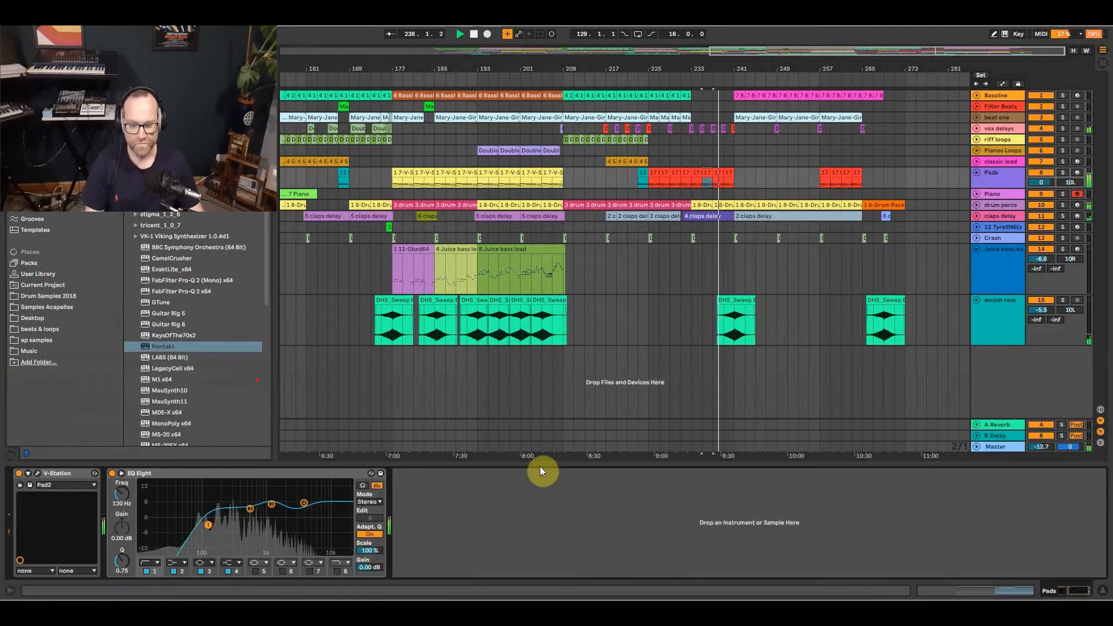
click(729, 175)
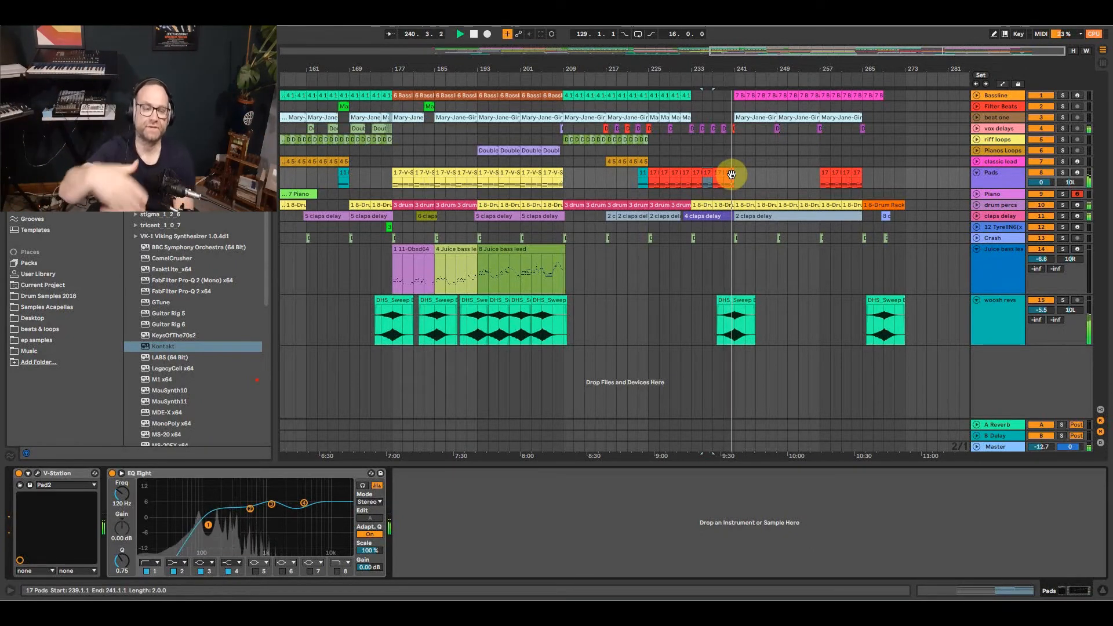
Collapse the Pads, Juice bass lead and woosh revs tracks and stop playback.
drag(754, 70, 753, 51)
click(975, 172)
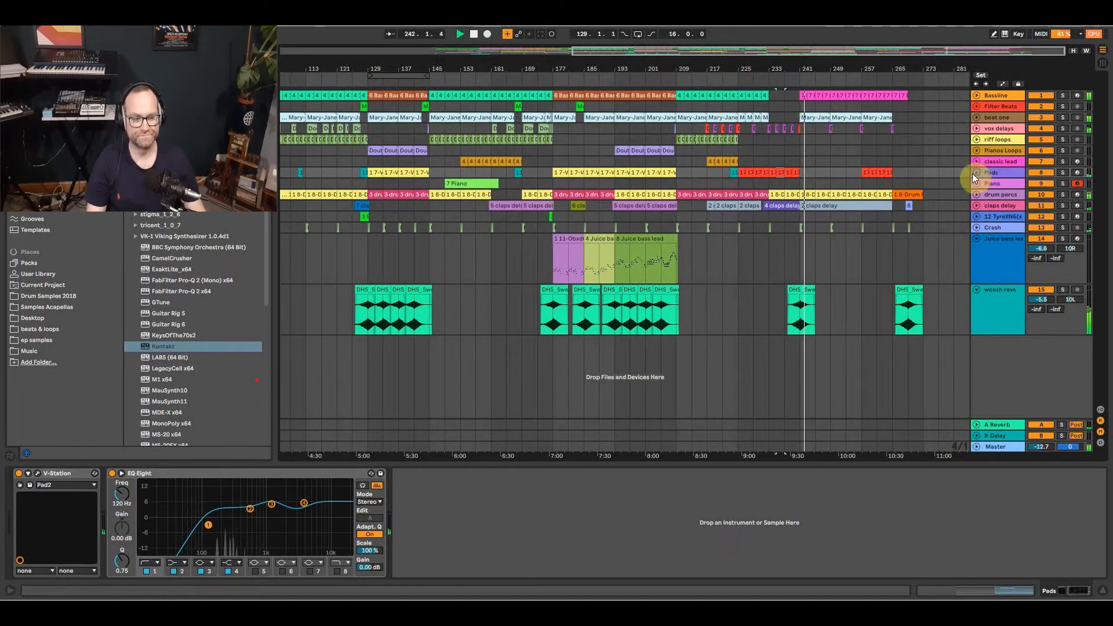
click(978, 237)
click(978, 250)
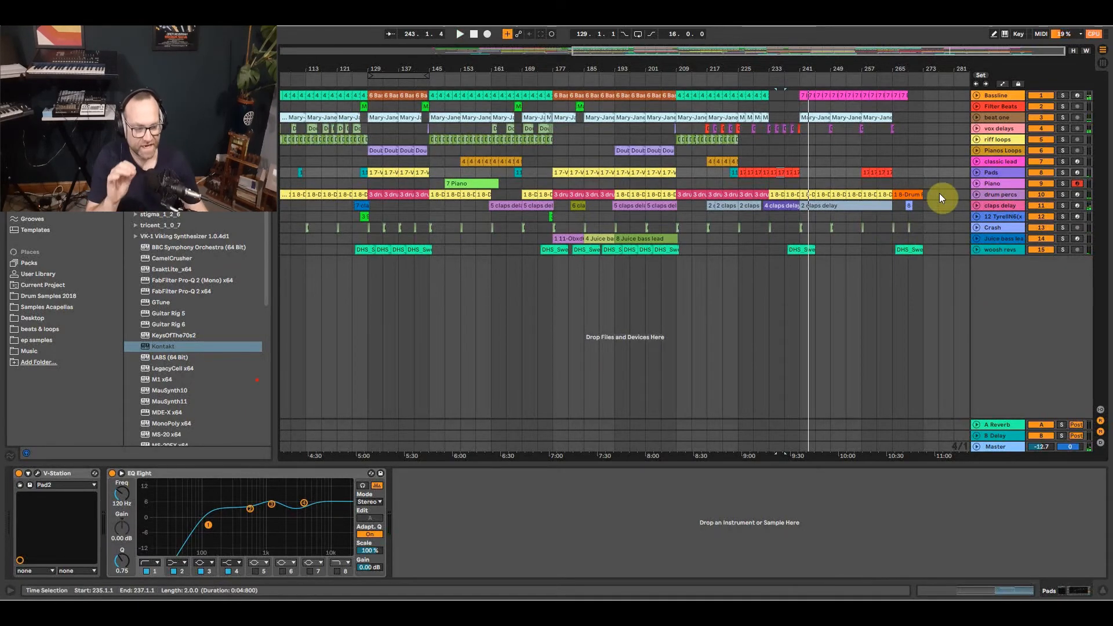
Solo and expand the claps delay track, playing it from bar 241 and again from bar 252.
click(993, 207)
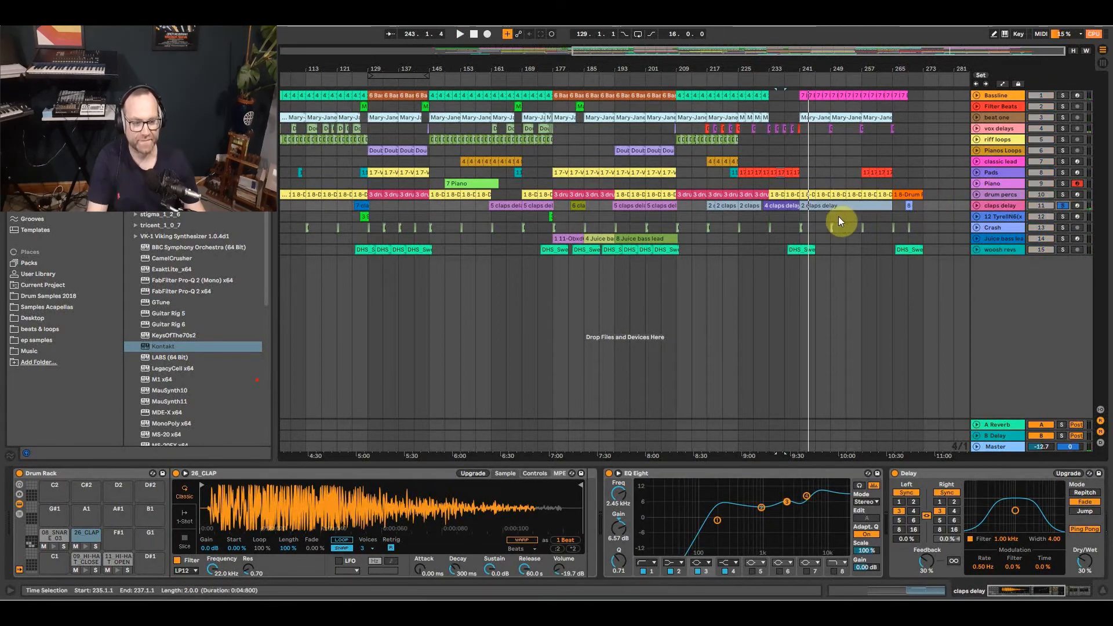
click(803, 213)
key(space)
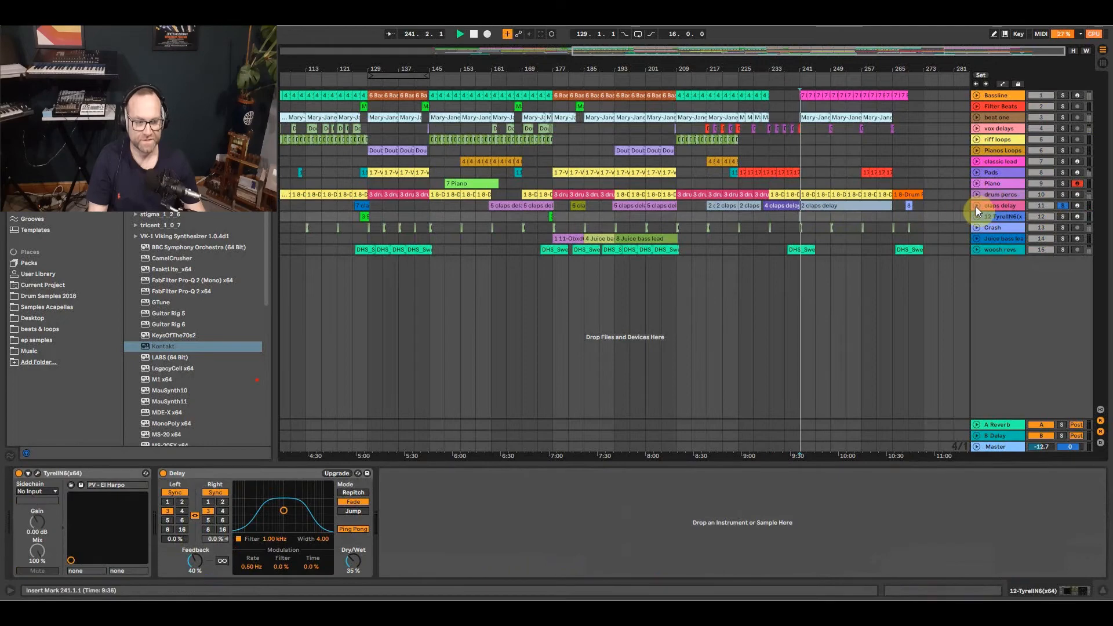
click(976, 206)
drag(809, 80, 785, 81)
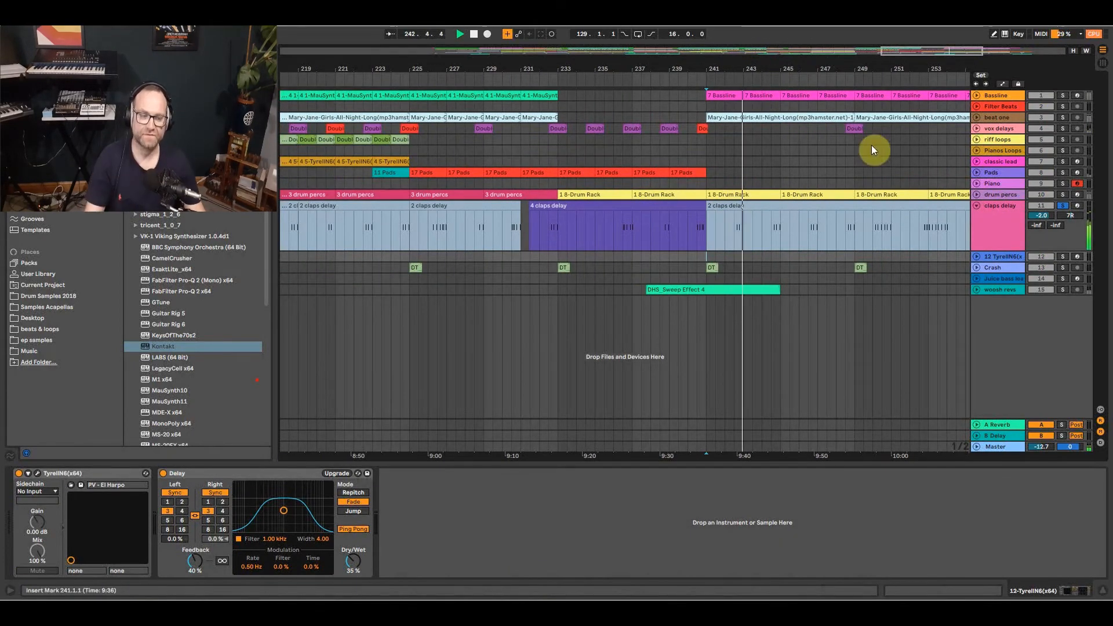
click(920, 235)
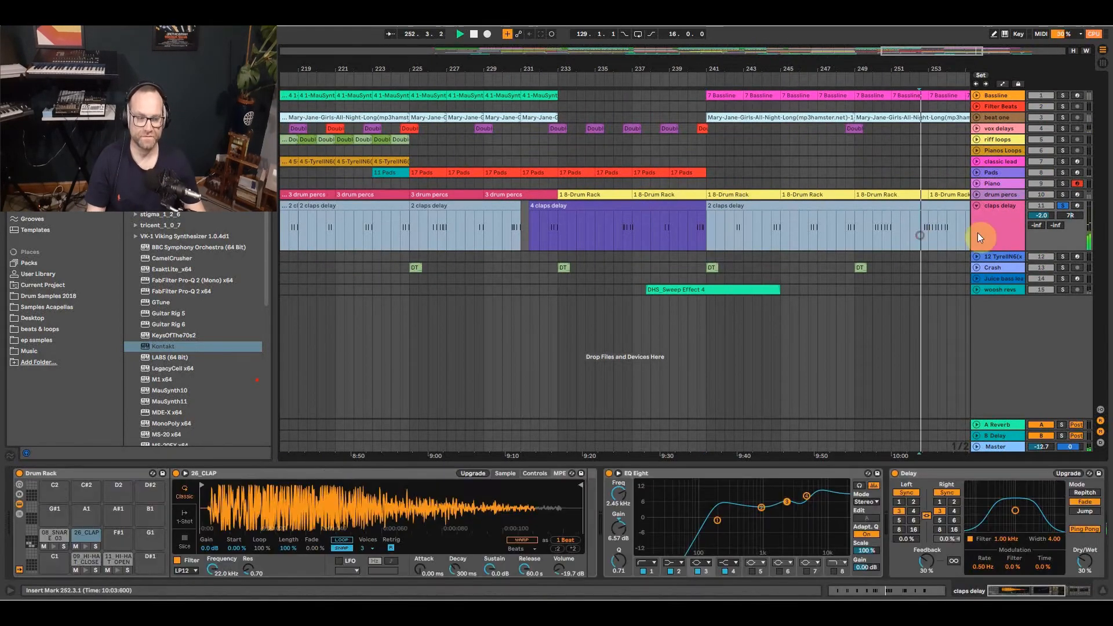
Add drum percs and beat one to the claps delay solo during playback.
click(1064, 197)
click(1062, 117)
drag(903, 71, 683, 69)
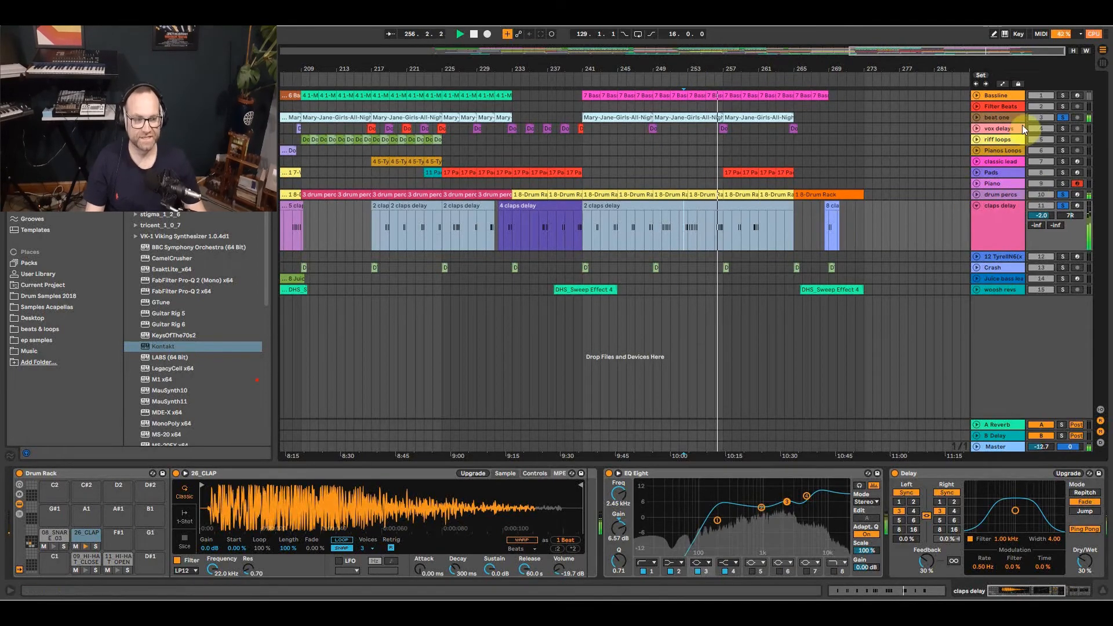
drag(618, 69, 861, 69)
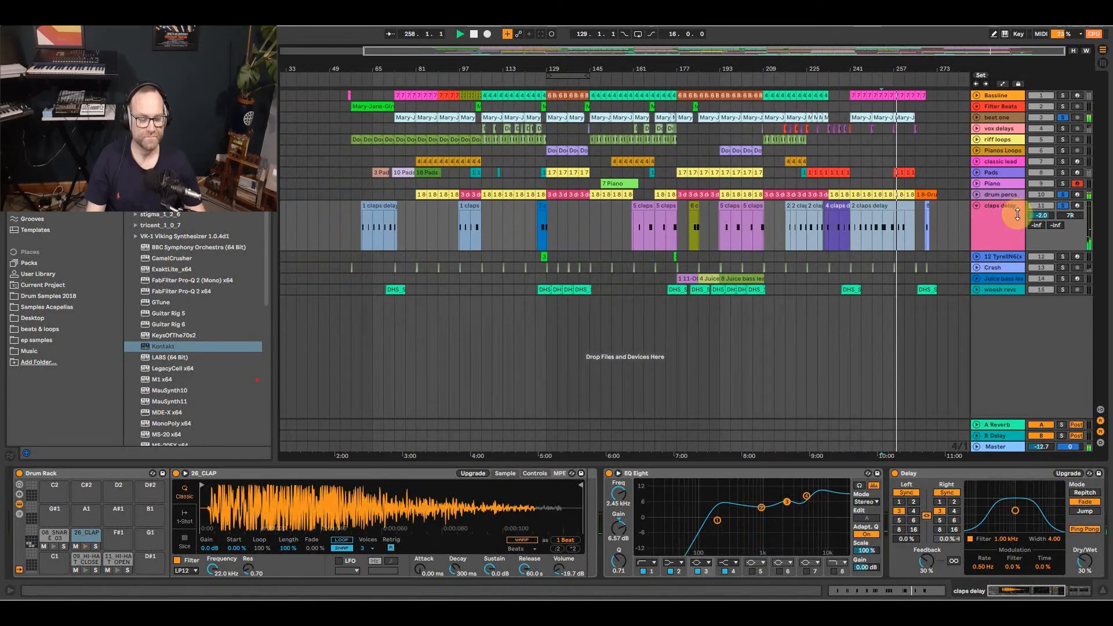
Play the ending from bar 269 with woosh revs added to the solo, then clear the solos and collapse claps delay.
click(1063, 289)
click(923, 301)
key(space)
key(space)
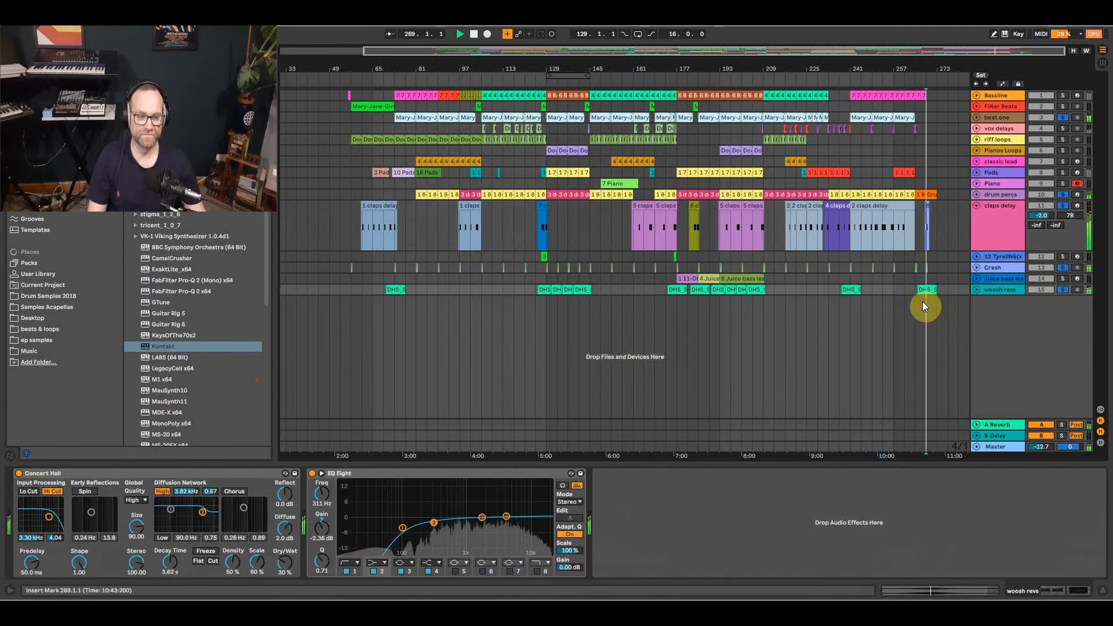
key(space)
click(1062, 194)
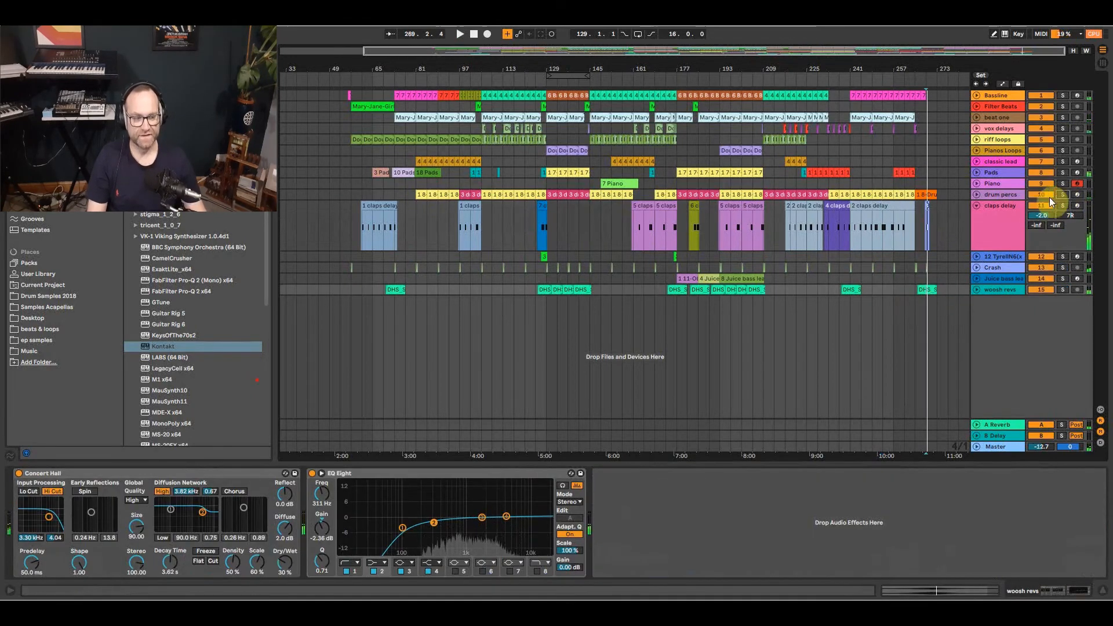
click(976, 205)
Play the intro section from bar 69 with riff loops soloed.
drag(398, 51, 360, 51)
drag(423, 65, 430, 65)
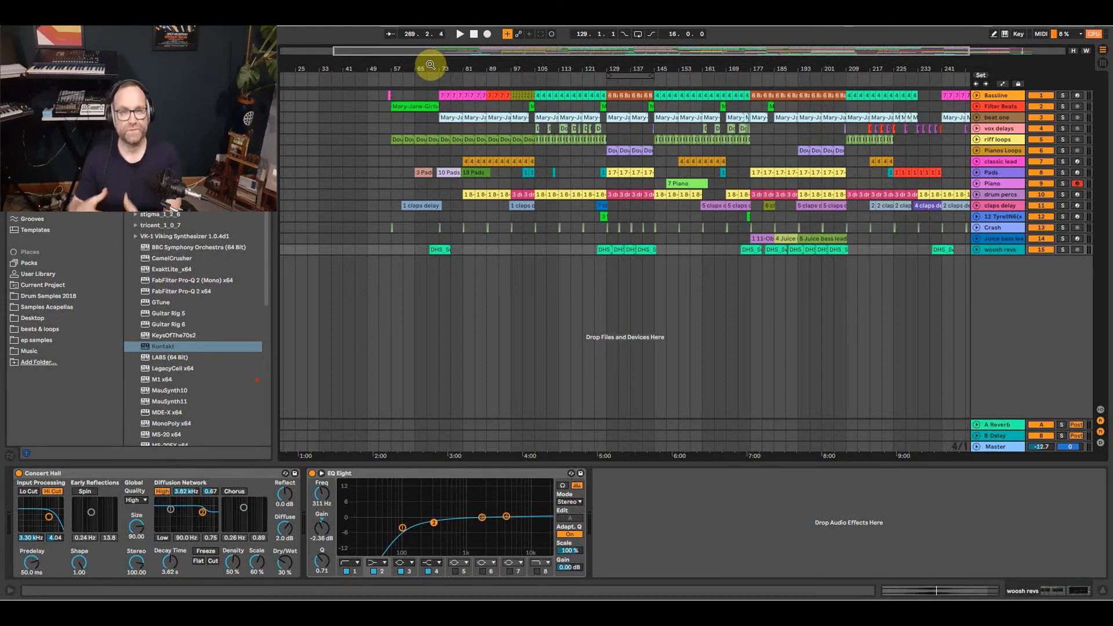
click(431, 152)
key(space)
click(1062, 139)
Show the riff loops track's devices and its Auto Filter frequency automation in the expanded lane.
click(436, 140)
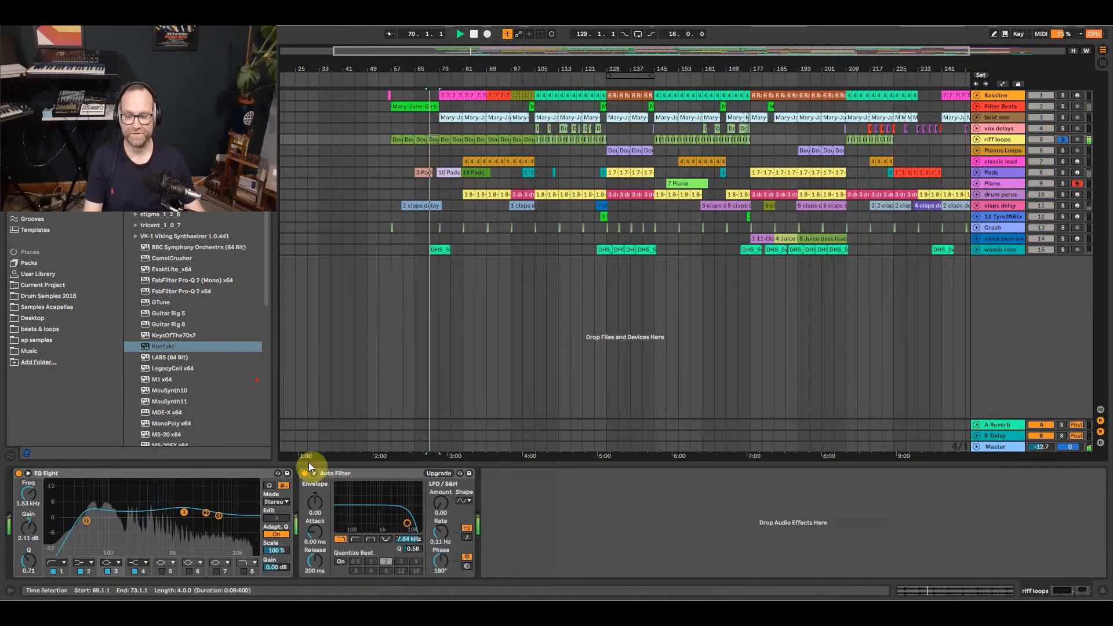
click(976, 139)
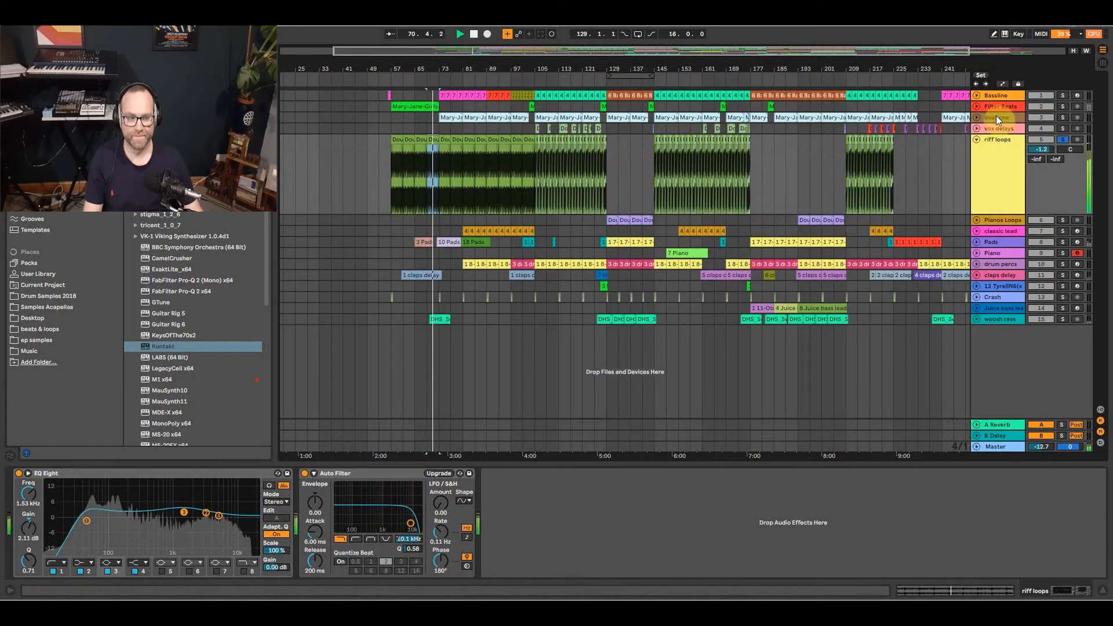
click(1001, 83)
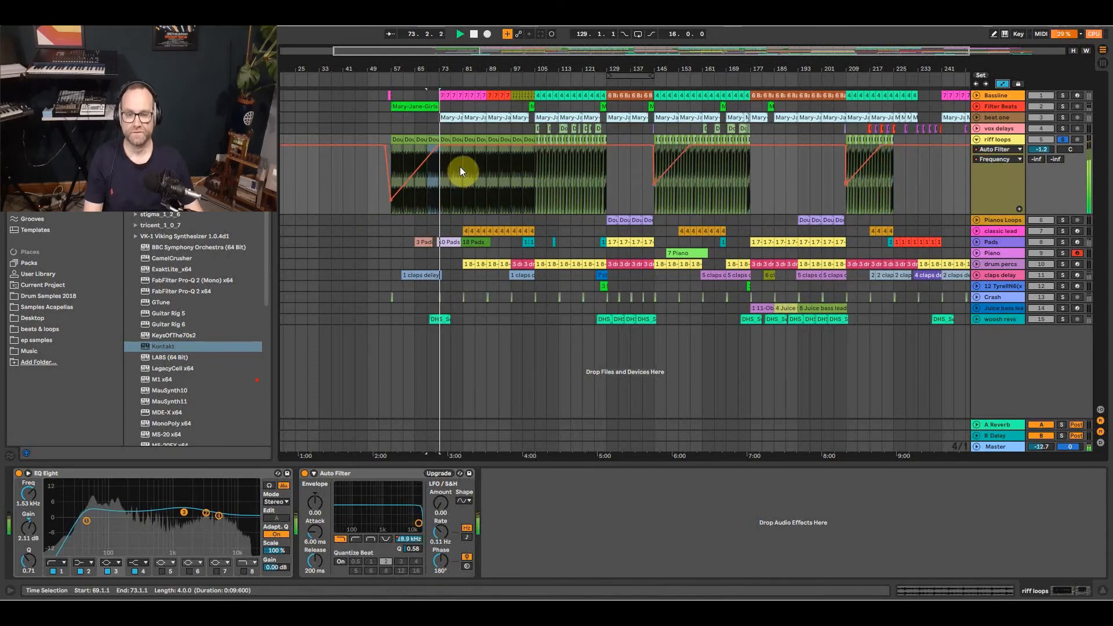
Add Bassline to the solo, view its MauSynth10 instrument window, and arm the Bassline track before closing the window.
click(1062, 95)
click(1002, 95)
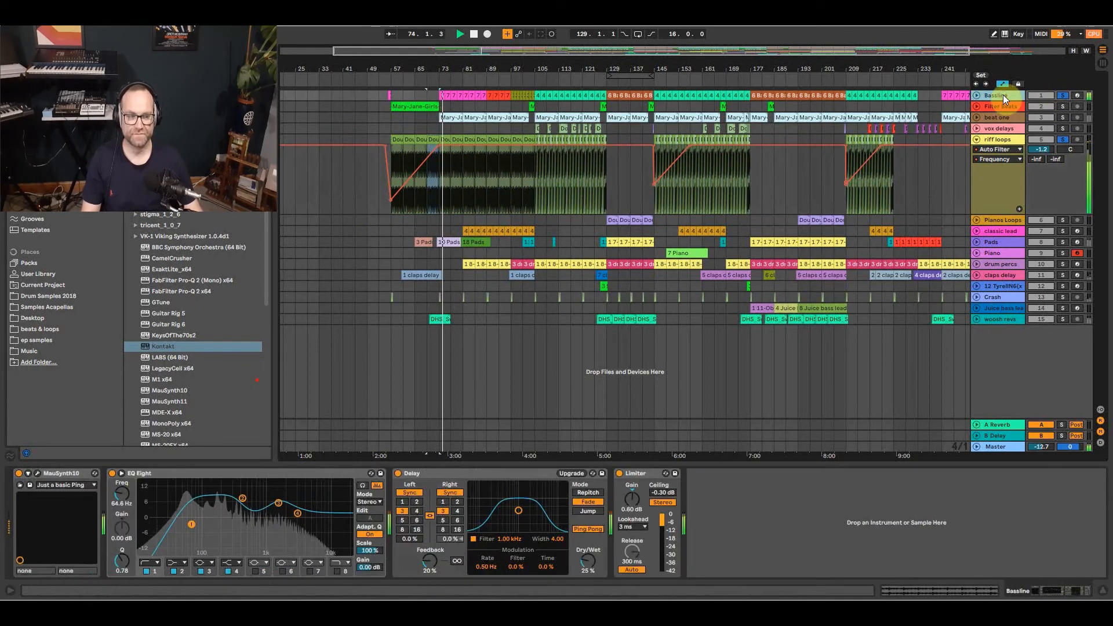
key(space)
click(38, 473)
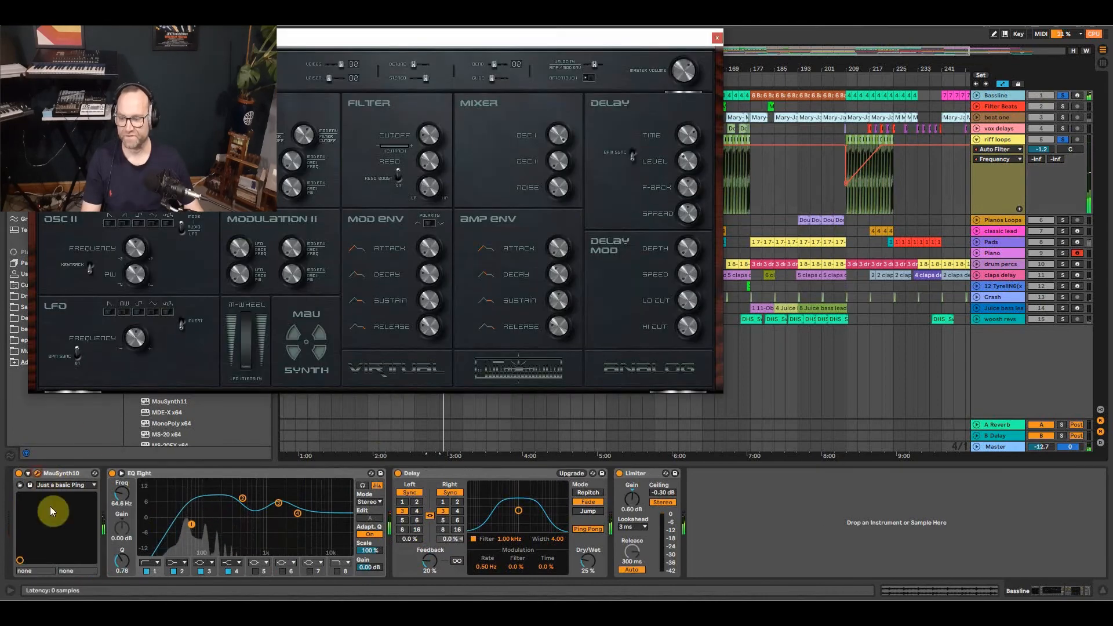
click(1076, 95)
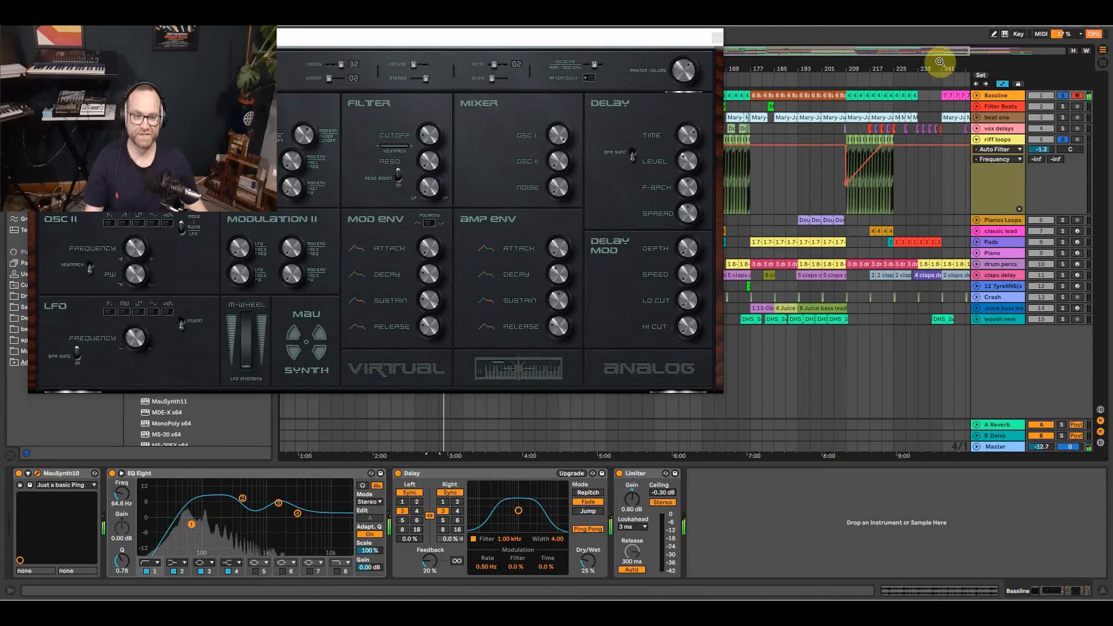
click(717, 37)
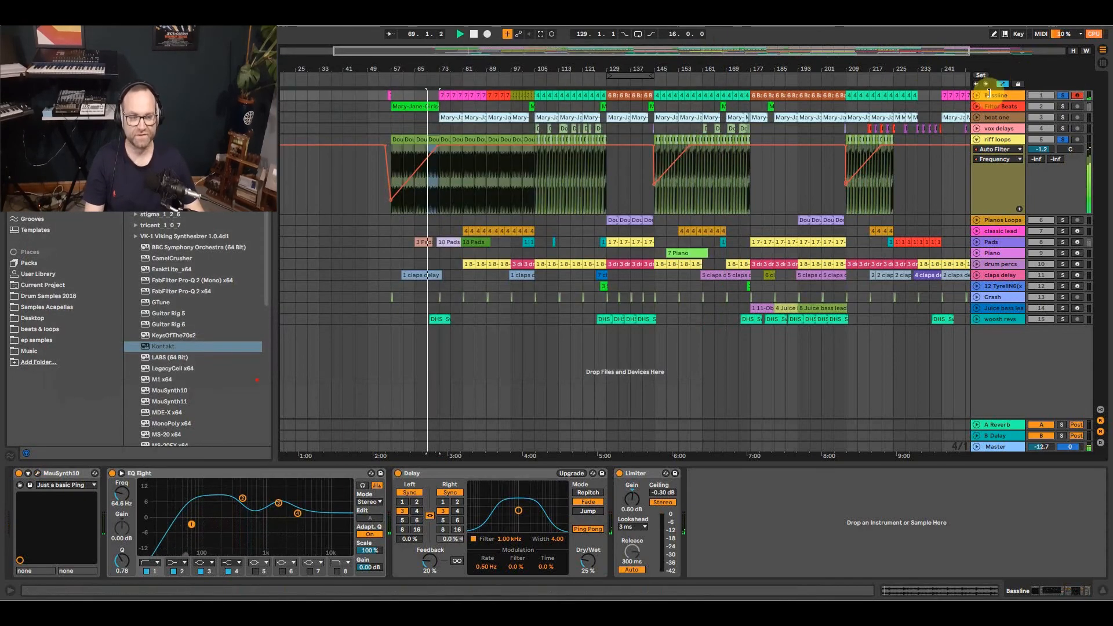
Play from bar 101 with Bassline, riff loops and beat one soloed together.
click(520, 193)
key(space)
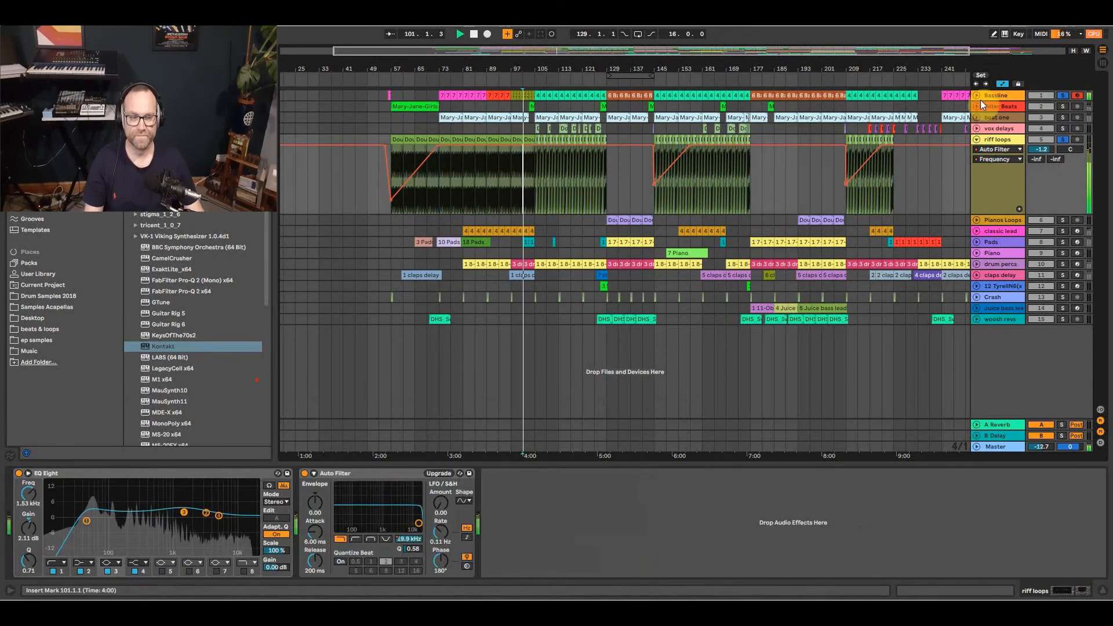
click(1062, 120)
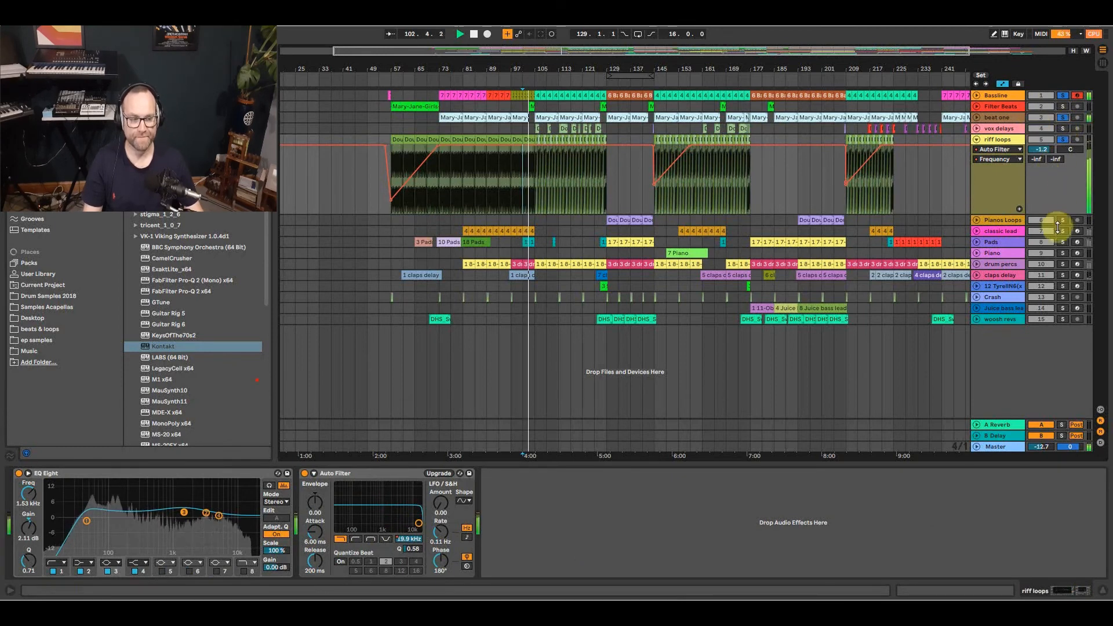
Play the full mix from bar 129 with the solos cleared, and collapse the riff loops track.
click(1063, 139)
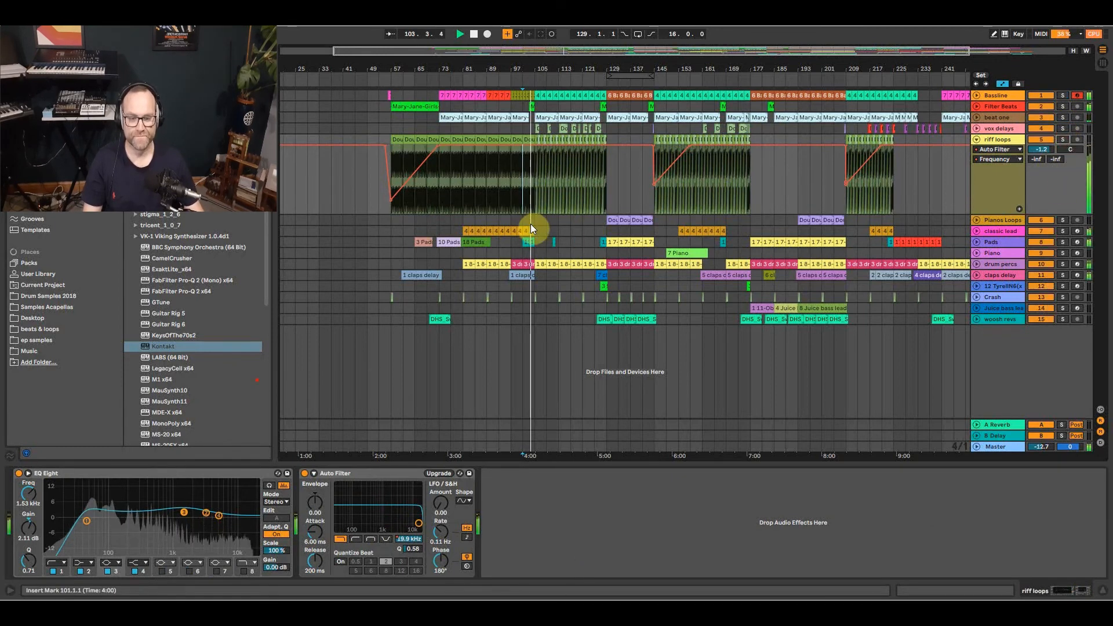
click(608, 230)
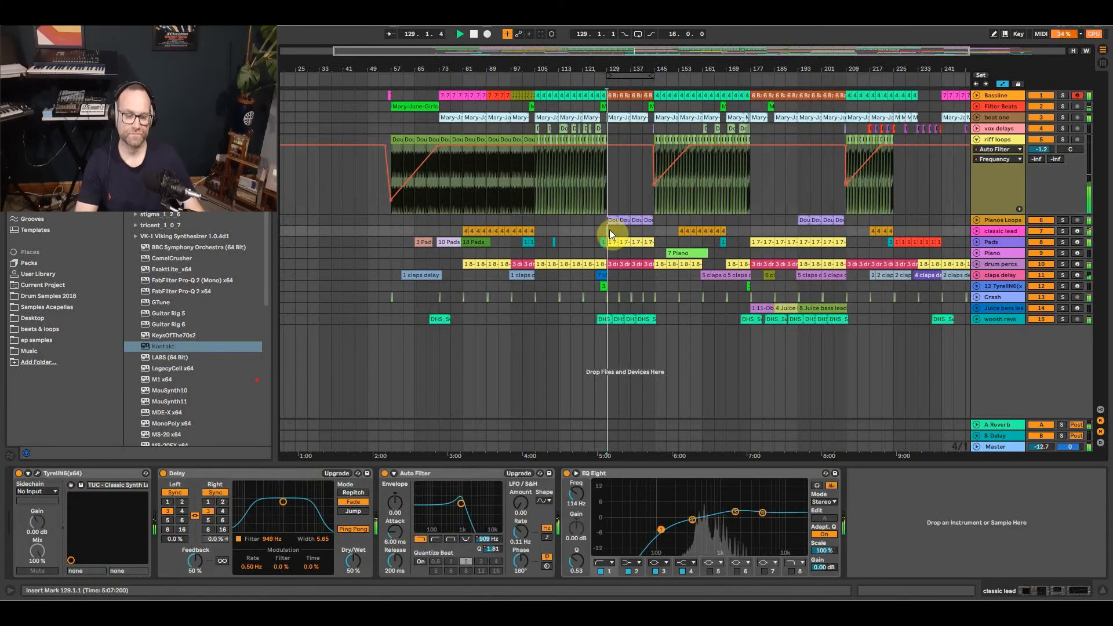
click(977, 140)
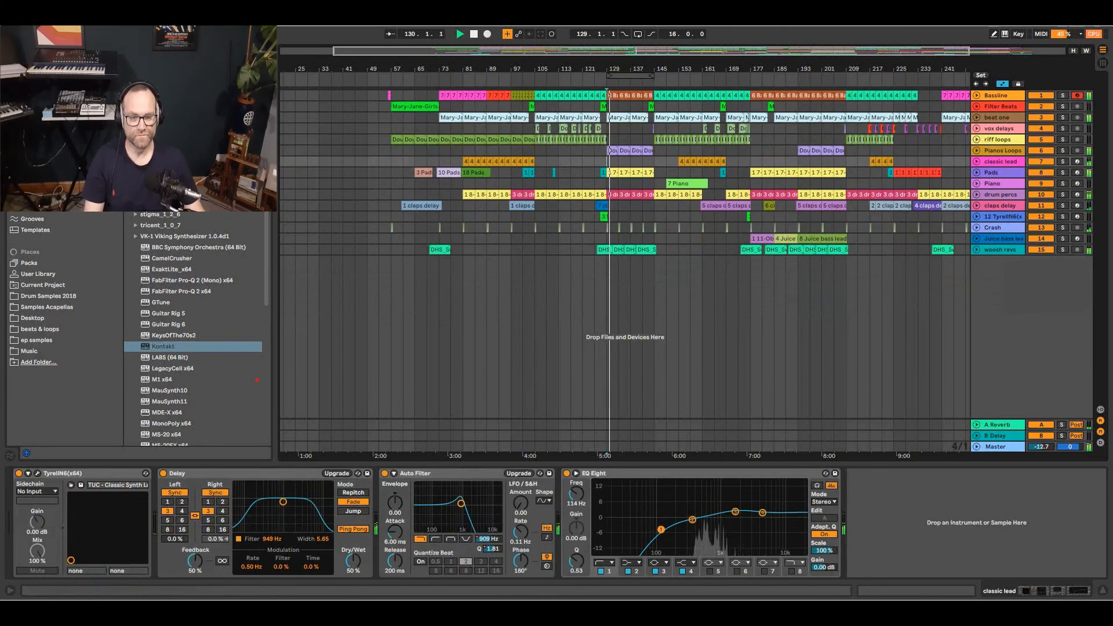
Fit the whole arrangement in view and place the insert marker at bar 177 on the woosh revs track.
double_click(611, 51)
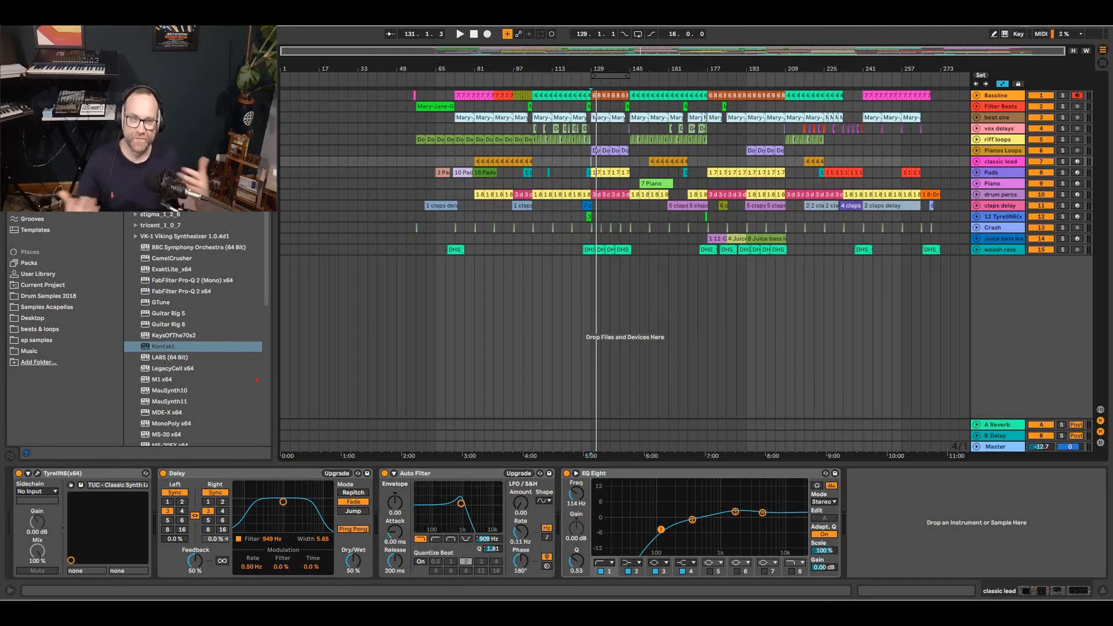
click(745, 259)
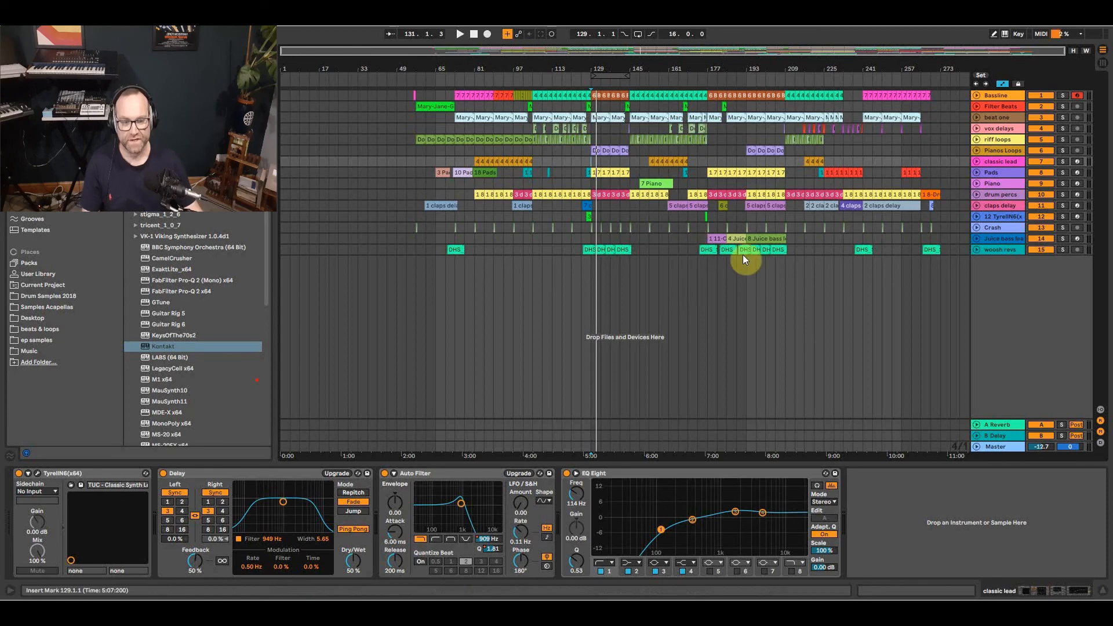
click(708, 270)
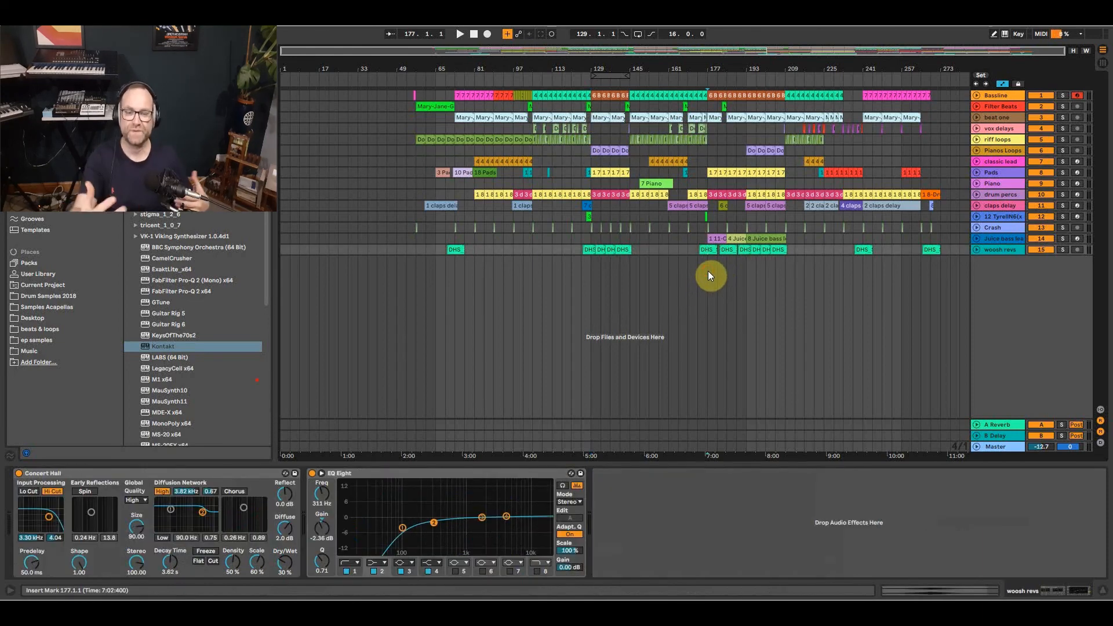